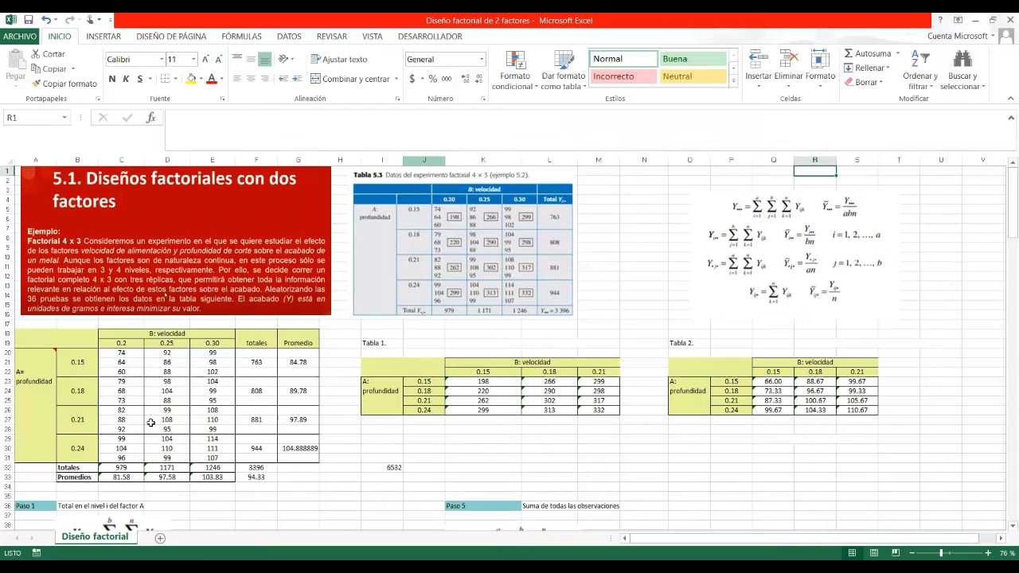
left_click(52, 407)
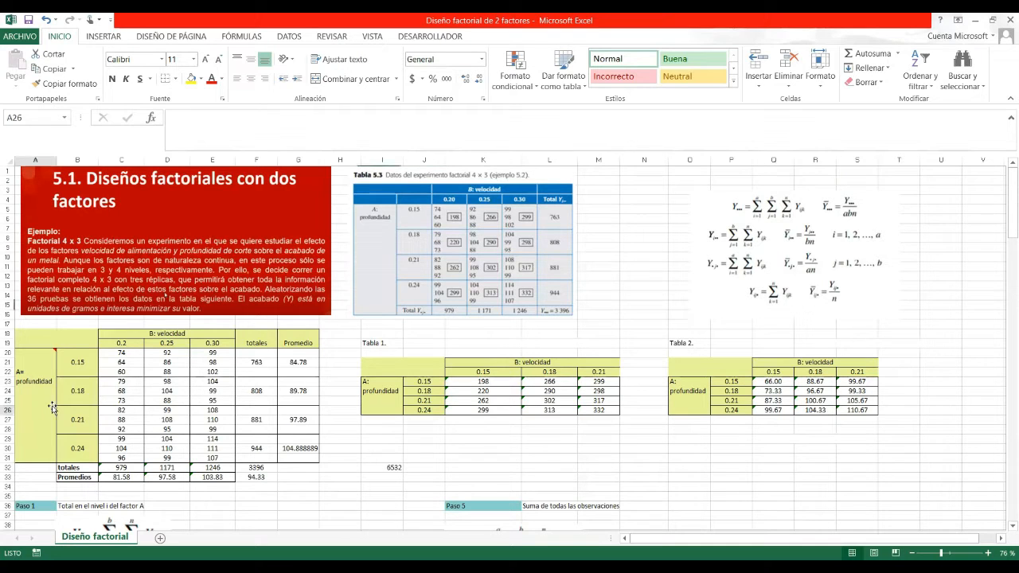
left_click(43, 365)
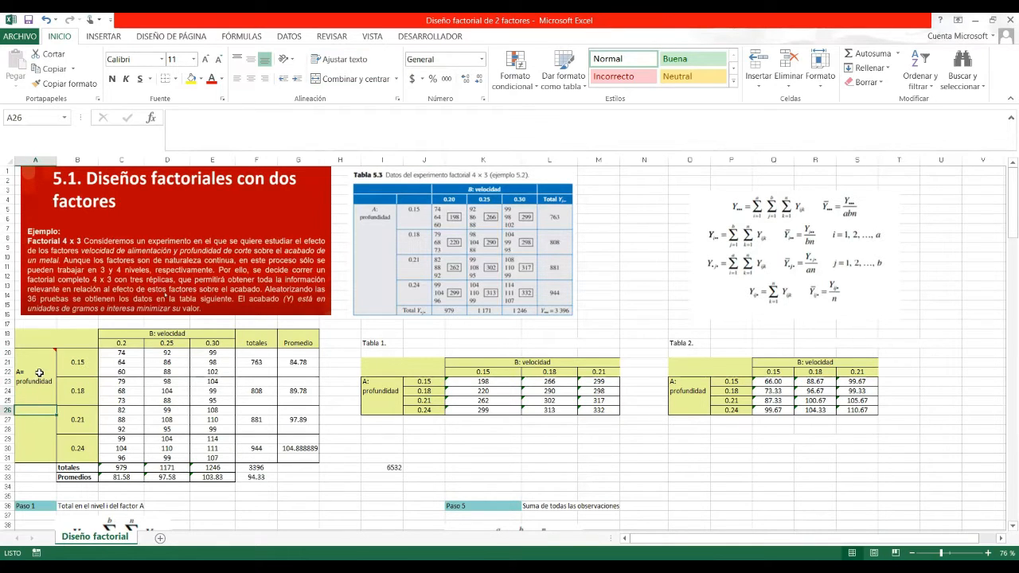
mouse_move(39, 374)
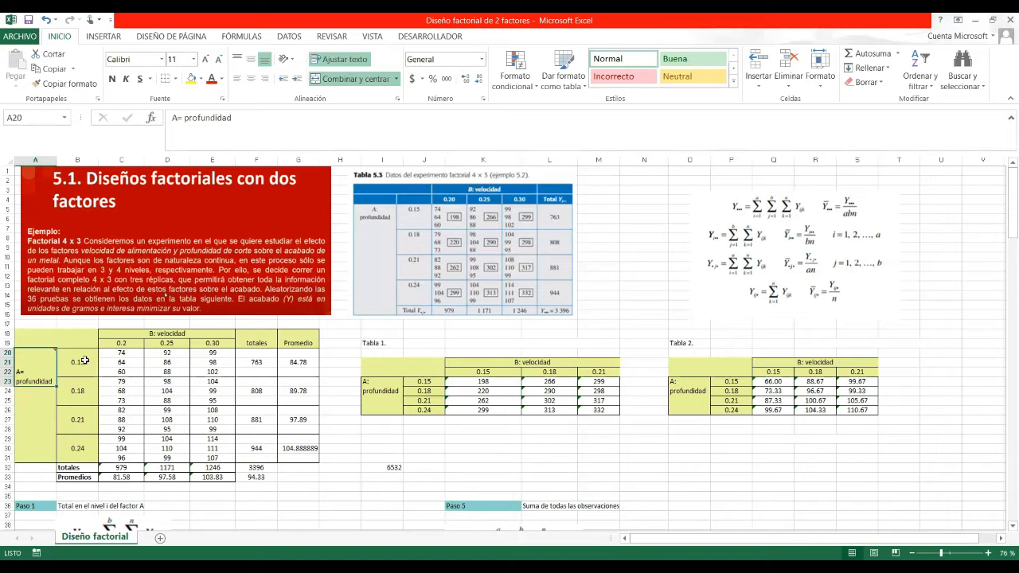
left_click(85, 360)
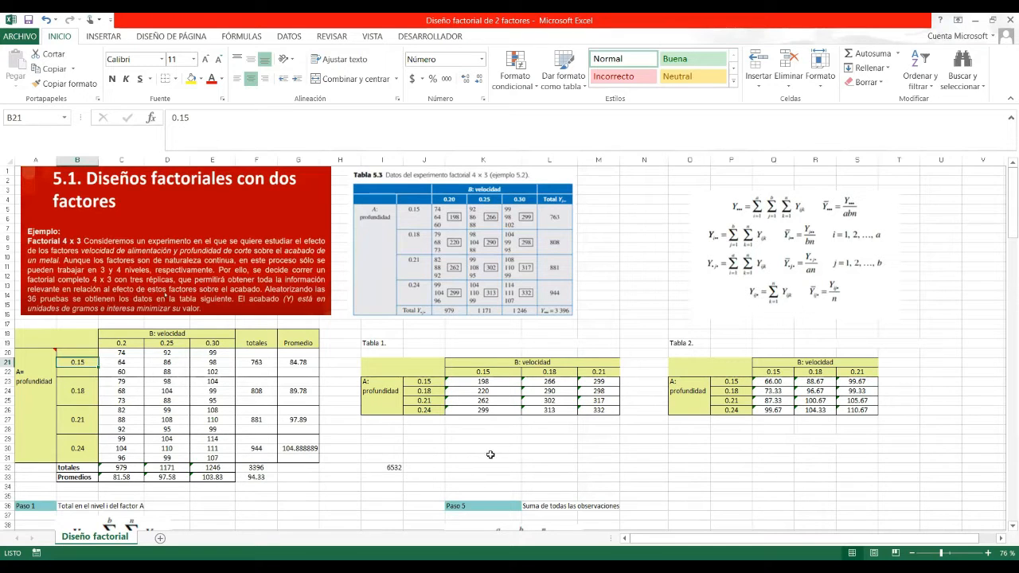
Check that the F21 row total is =SUMA(C20:E22), giving 763.
left_click(366, 486)
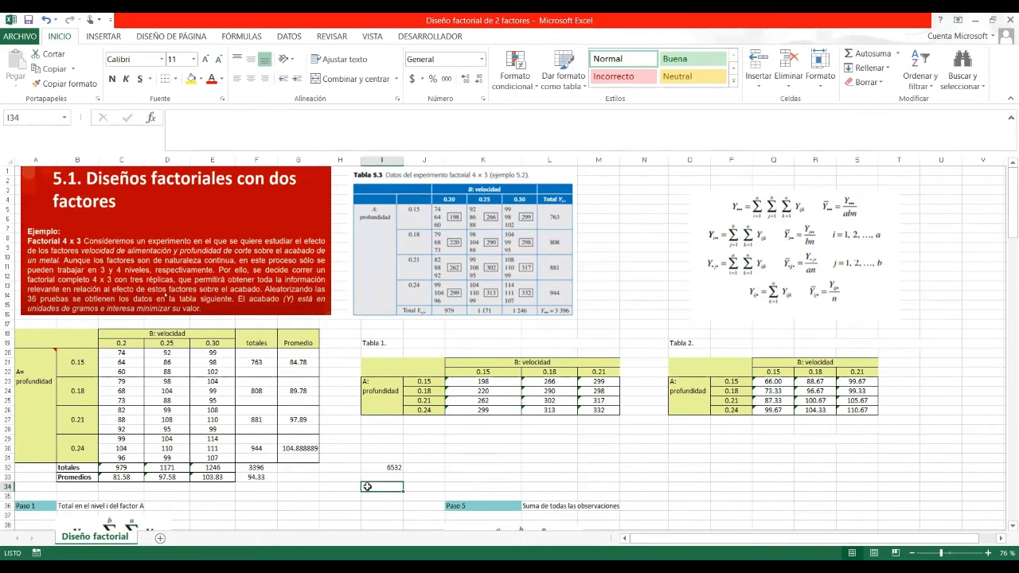
key("Down")
key("Down")
key("Down")
key("Down")
key("Down")
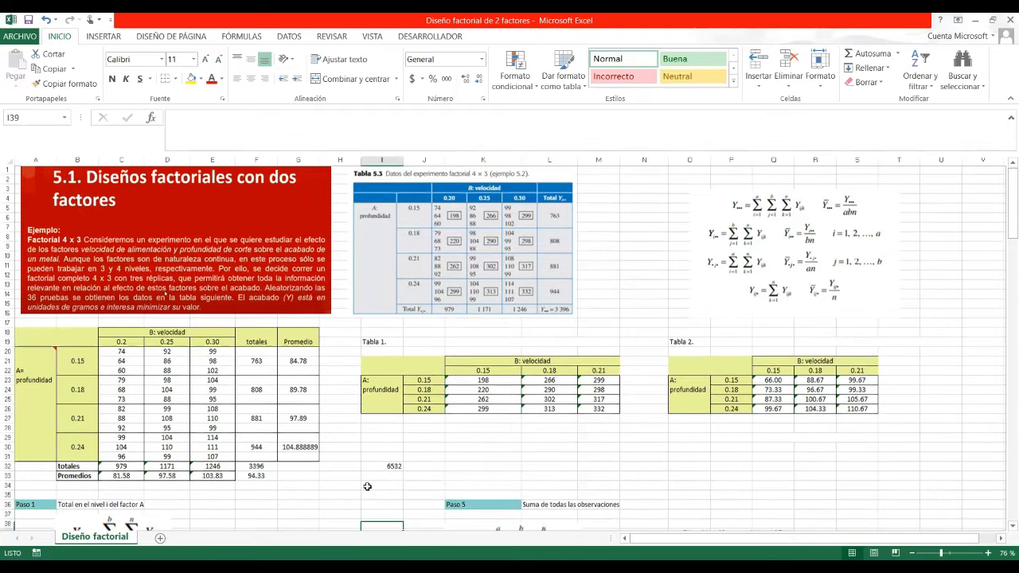
key("Down")
key("Down")
key("Down")
key("Down")
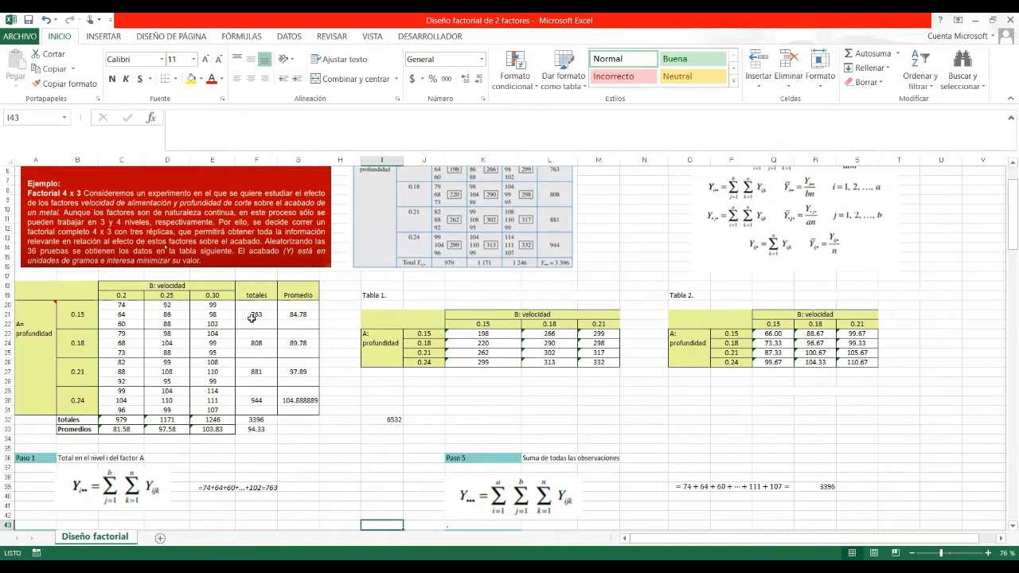
left_click(254, 316)
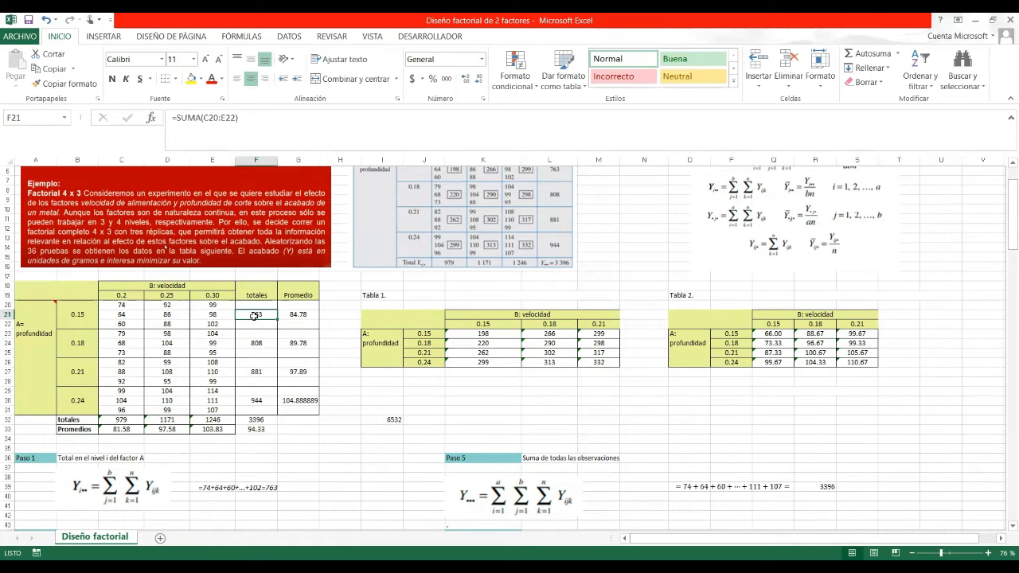
double_click(254, 316)
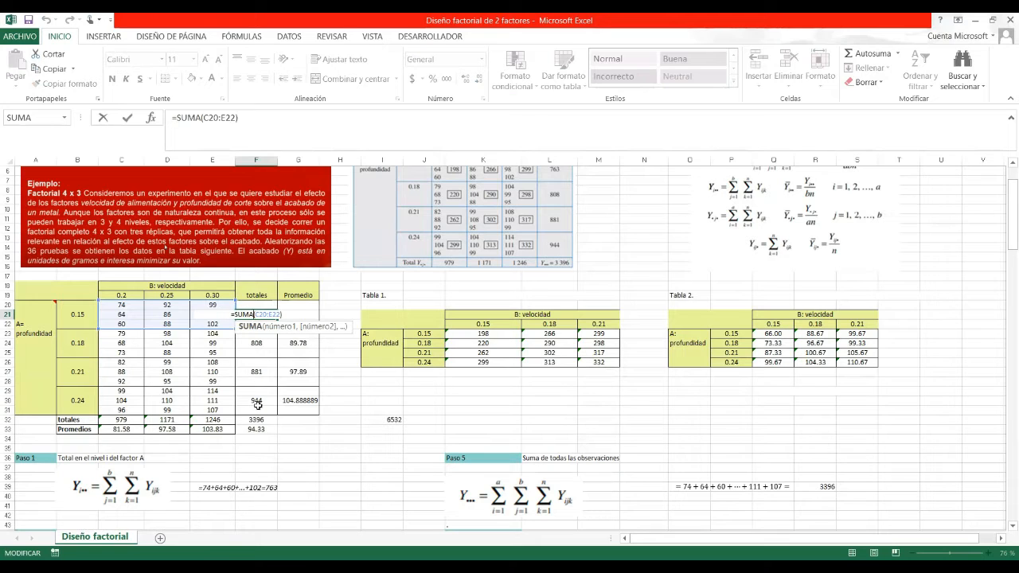
key("Return")
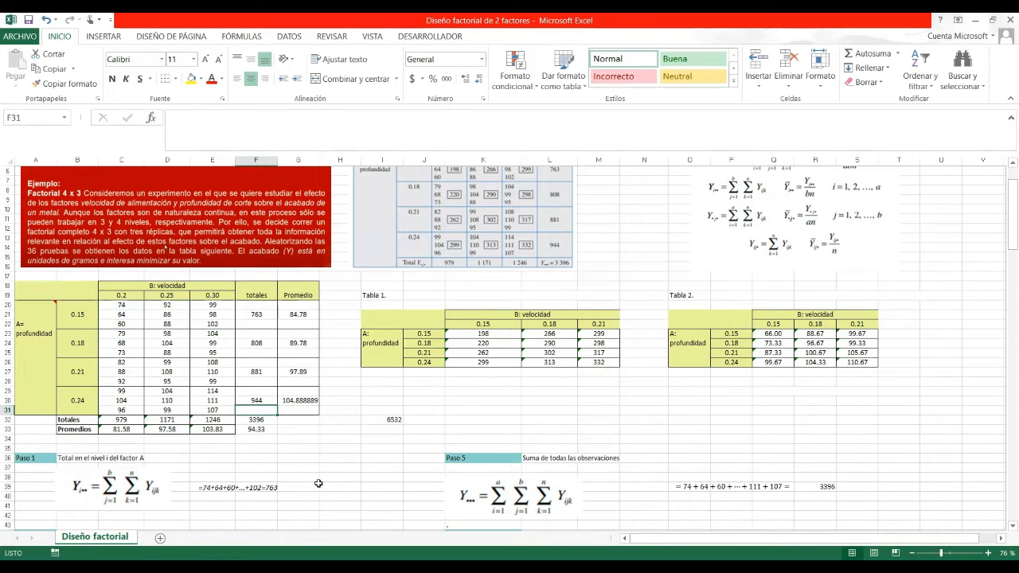
Move down column G to bring Paso 1 through Paso 3 into view.
left_click(317, 487)
key("Down")
key("Down")
key("Down")
key("Down")
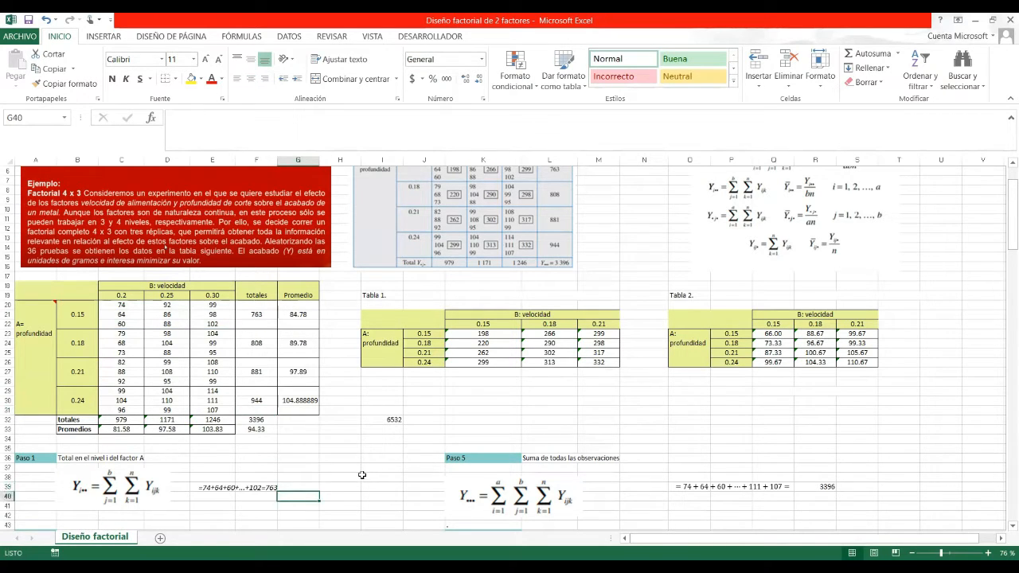
key("Down")
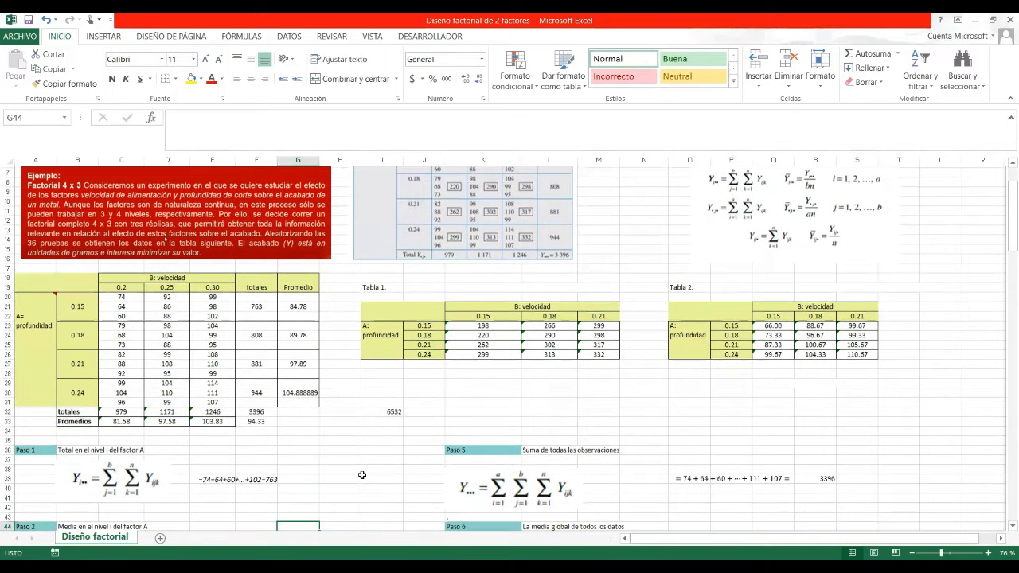
key("Down")
key("Down")
key("Down")
key("Down")
key("Down")
key("Down")
key("Down")
key("Down")
key("Down")
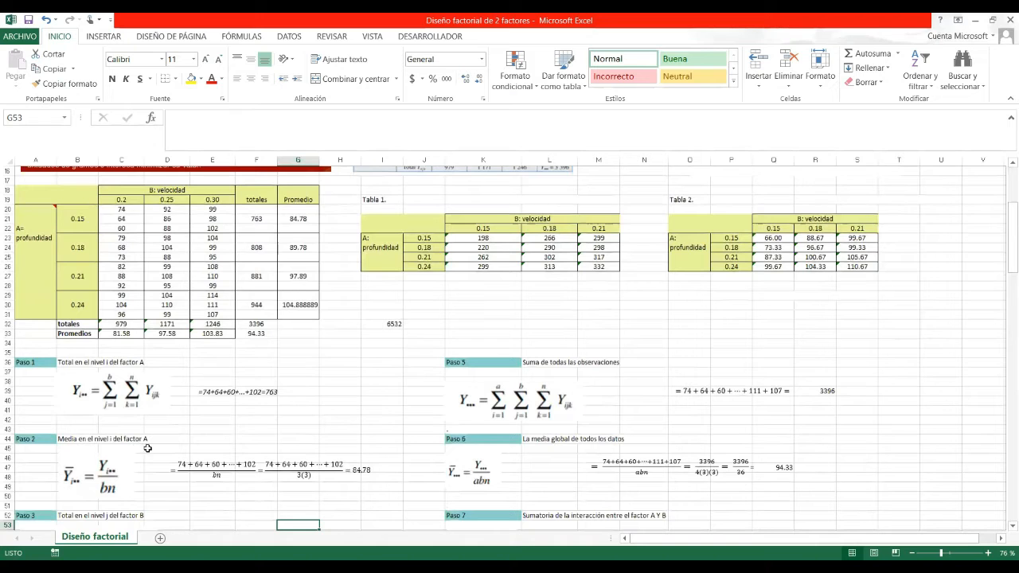
left_click(297, 219)
double_click(297, 219)
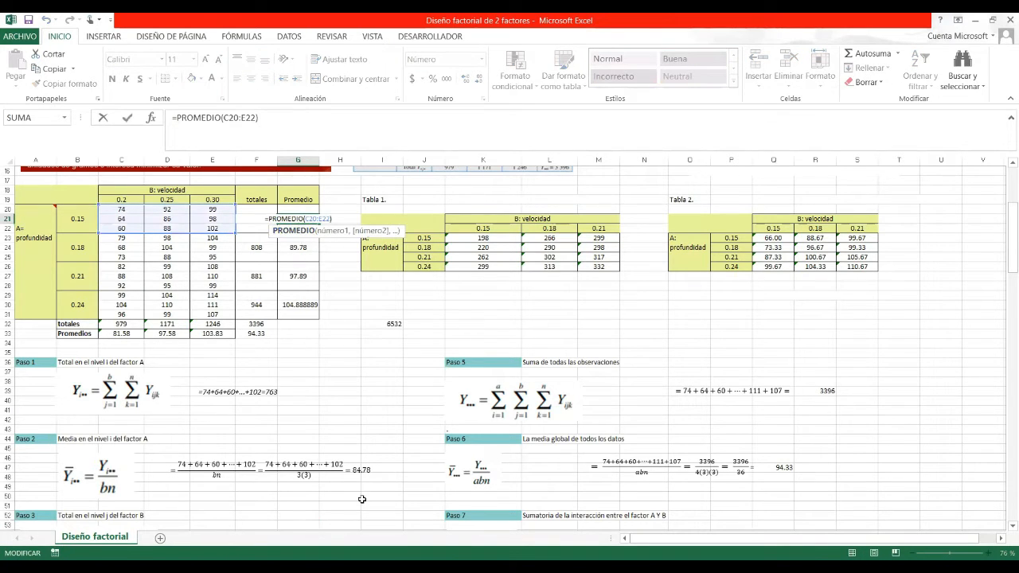
left_click(387, 480)
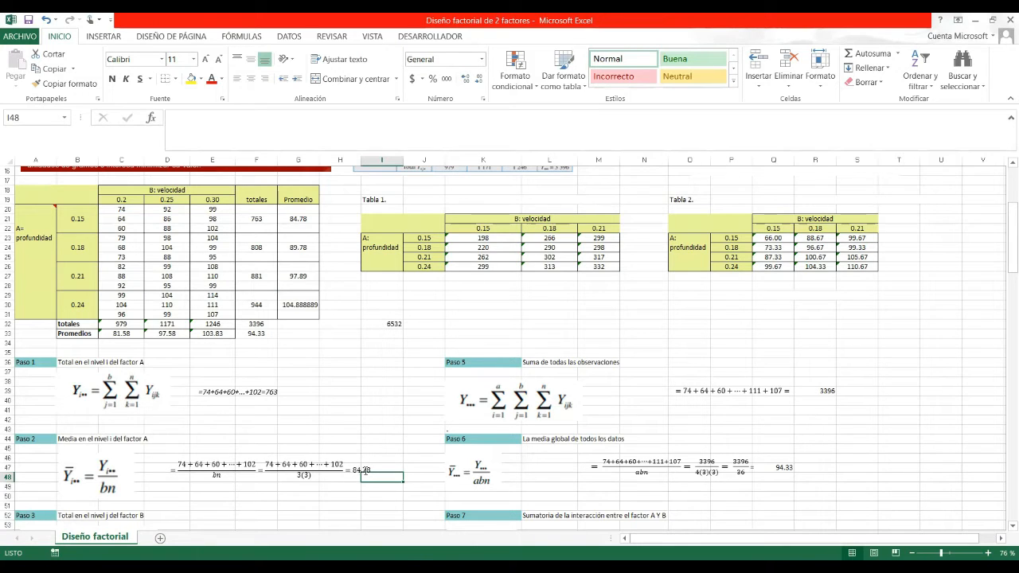
left_click(303, 219)
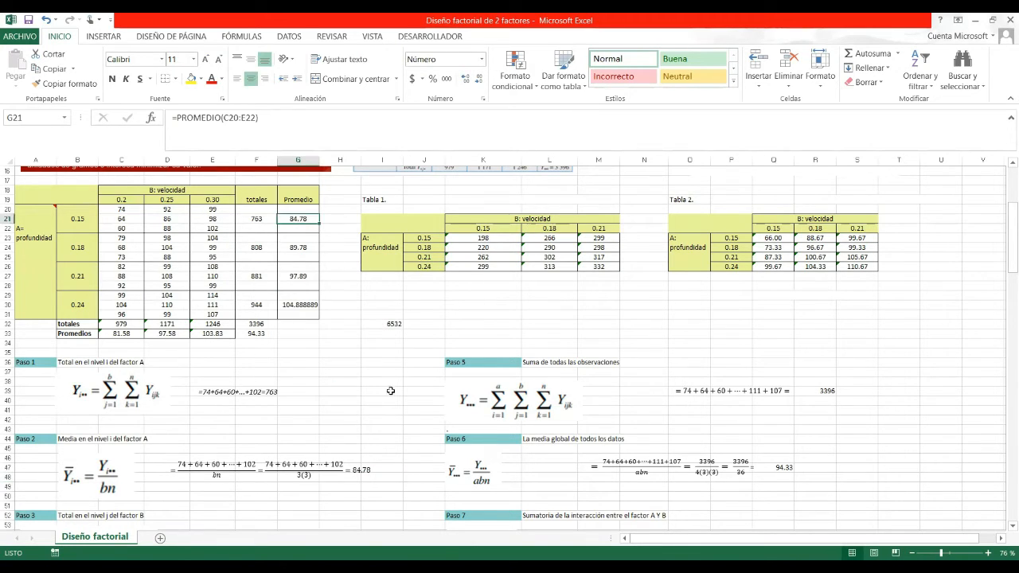
left_click(399, 467)
key("Down")
key("Down")
key("Down")
key("Down")
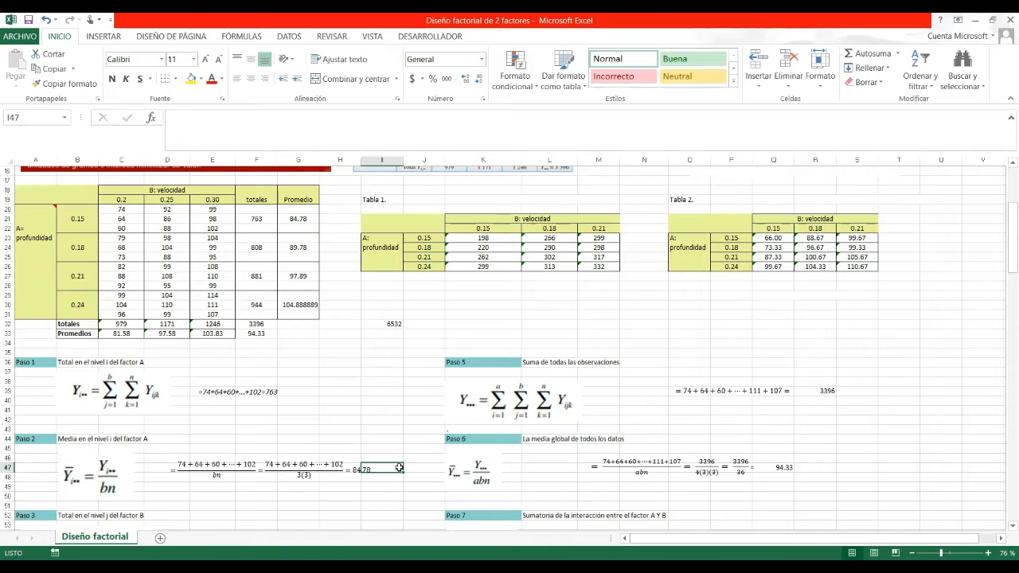
key("Down")
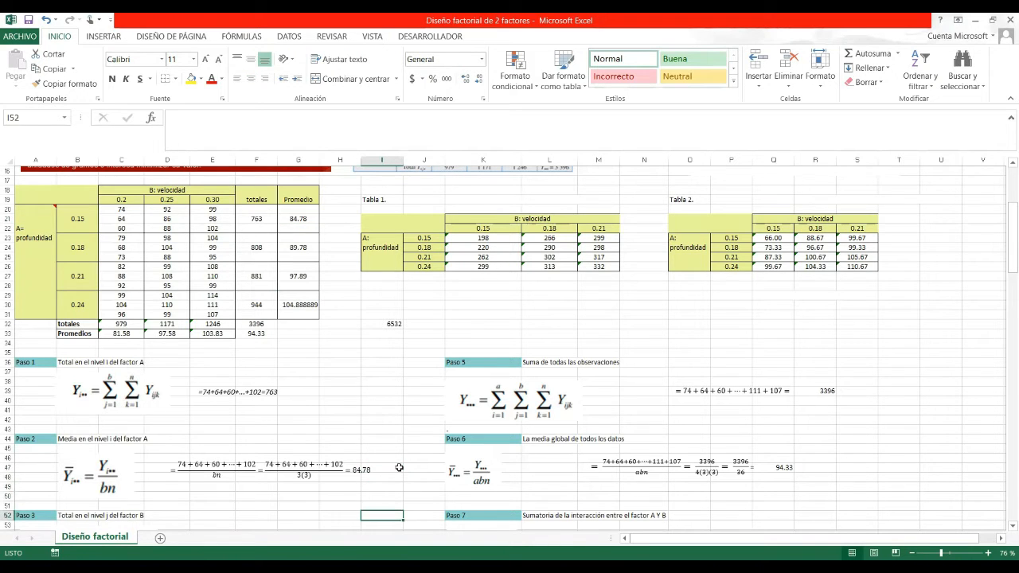
key("Down")
key("Down")
key("Down")
key("Down")
key("Down")
key("Down")
key("Down")
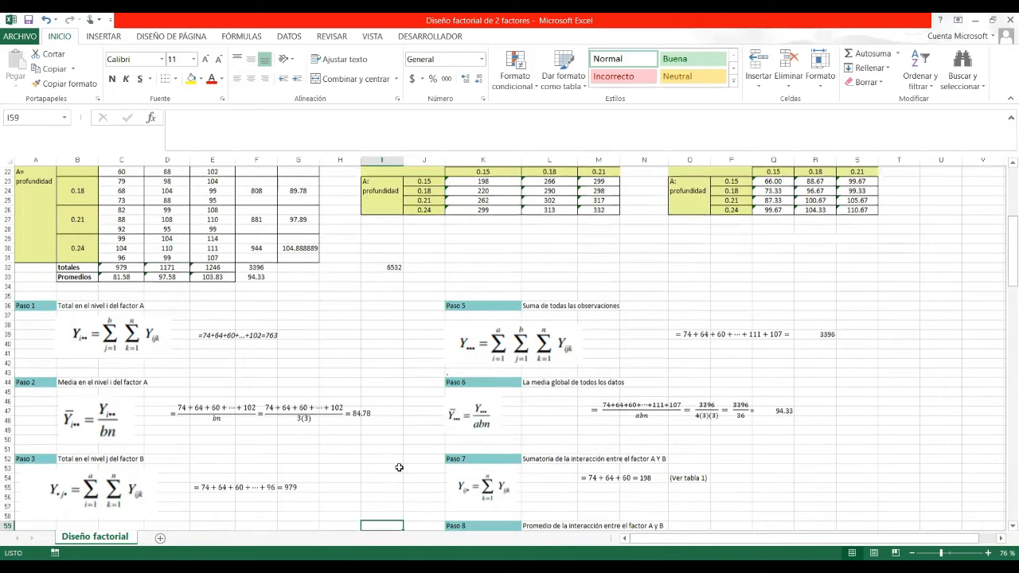
key("Down")
key("Down")
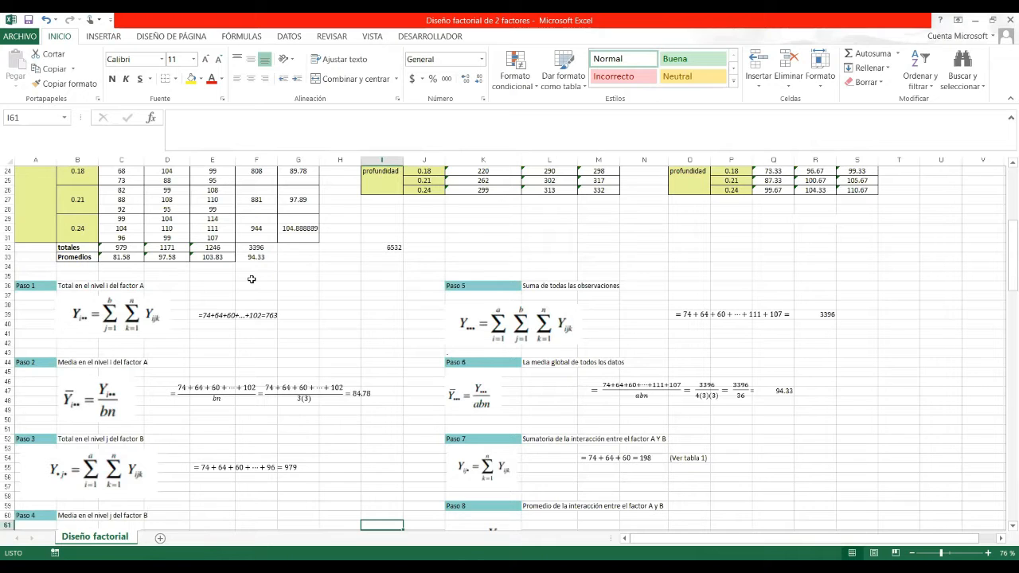
key("Up")
key("Up")
key("Up")
key("Up")
key("Up")
key("Up")
key("Up")
key("Up")
key("Up")
key("Up")
key("Up")
key("Up")
key("Up")
key("Up")
key("Up")
key("Up")
key("Up")
key("Up")
key("Up")
key("Up")
key("Up")
key("Up")
key("Up")
key("Up")
key("Up")
key("Up")
key("Up")
key("Up")
key("Up")
key("Up")
key("Up")
key("Up")
key("Up")
key("Up")
key("Up")
key("Up")
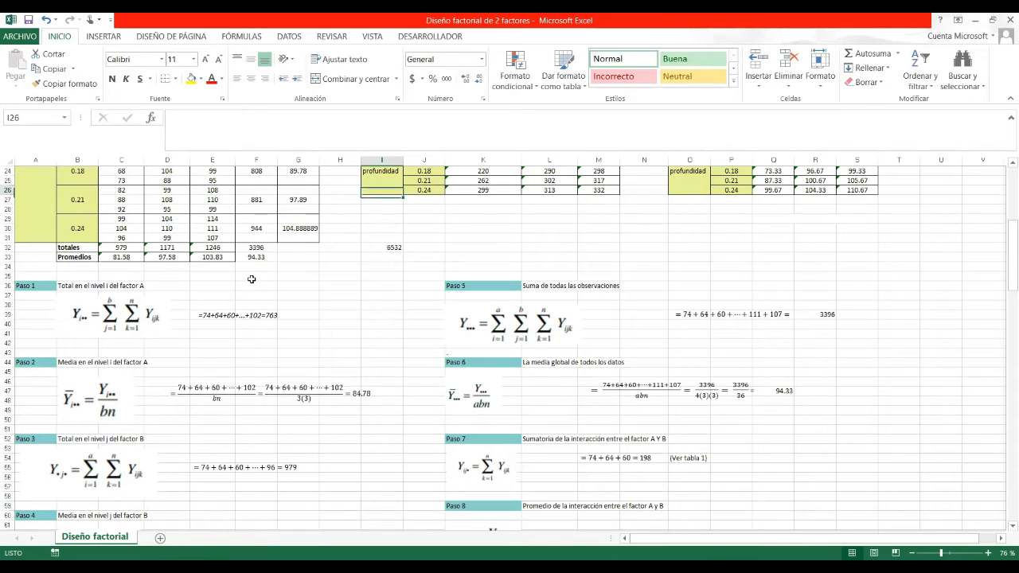
key("Up")
key("Up")
key("Up")
key("Up")
key("Up")
key("Up")
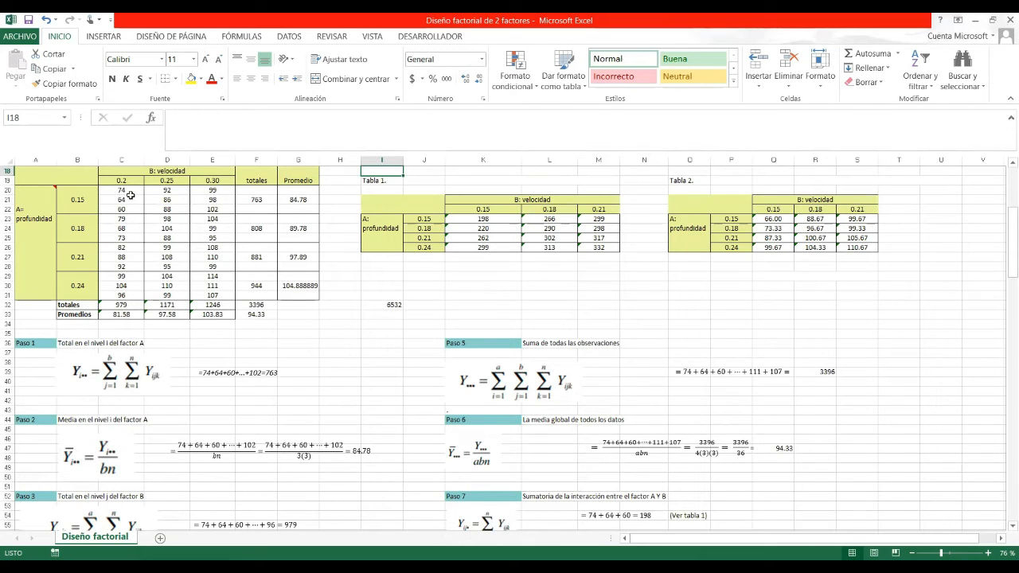
key("Down")
key("Down")
key("Down")
key("Down")
key("Down")
key("Down")
key("Down")
key("Down")
key("Down")
key("Down")
key("Down")
key("Down")
key("Down")
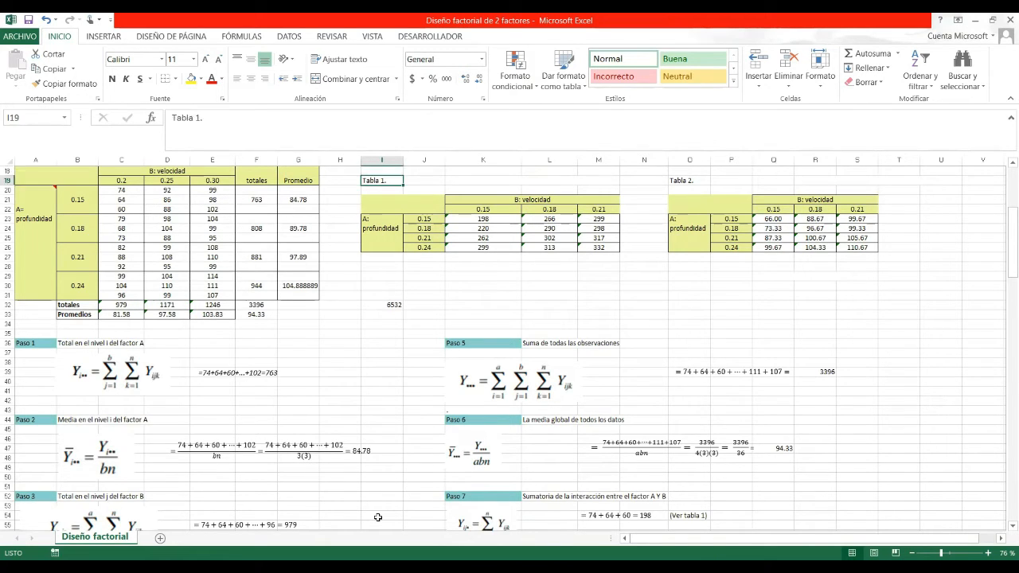
key("Down")
key("Down")
key("Down")
key("Down")
key("Down")
key("Down")
key("Down")
key("Down")
key("Down")
key("Down")
key("Down")
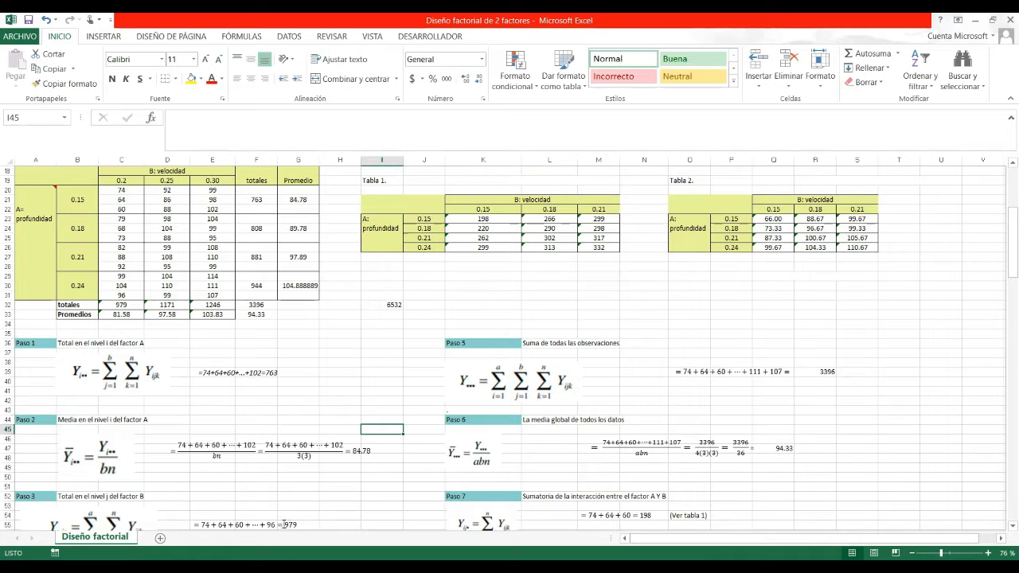
double_click(134, 304)
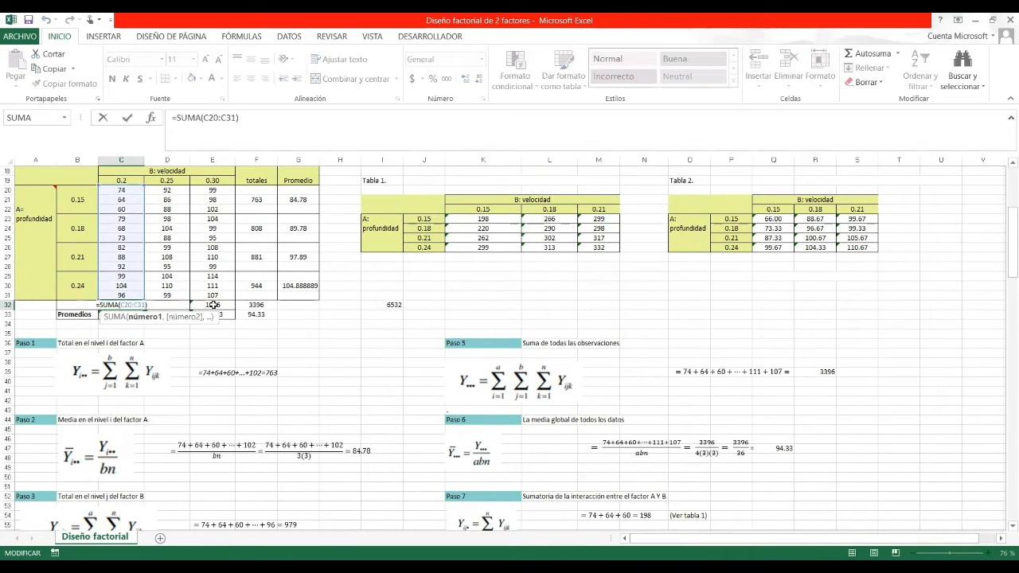
left_click(256, 399)
left_click(166, 307)
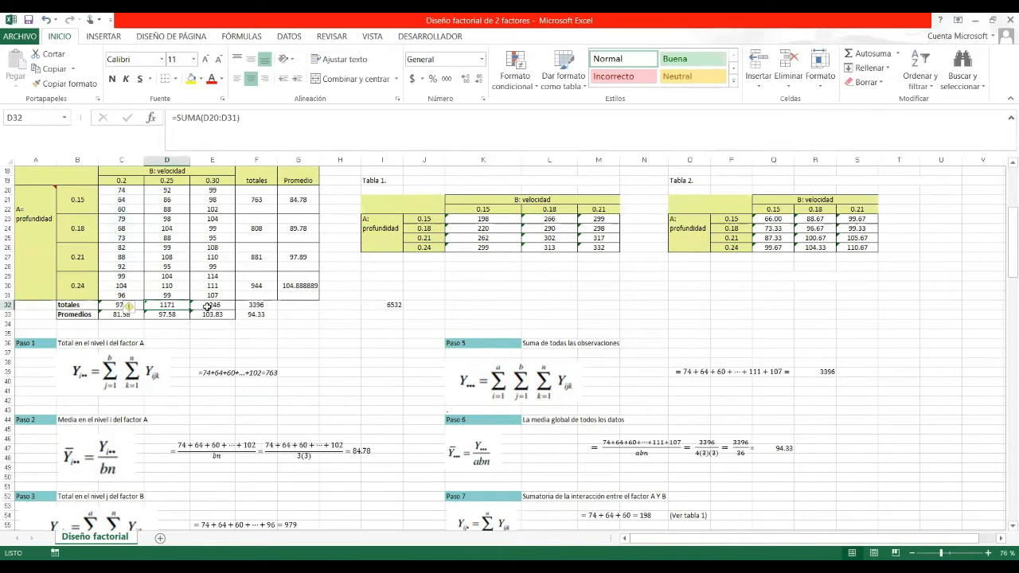
left_click(210, 306)
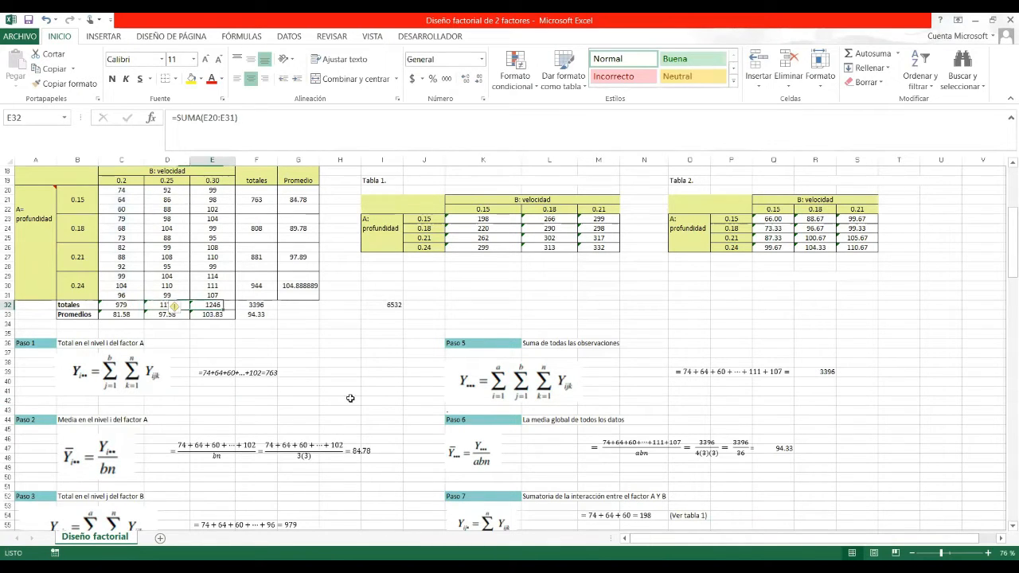
left_click(378, 507)
key("Down")
key("Down")
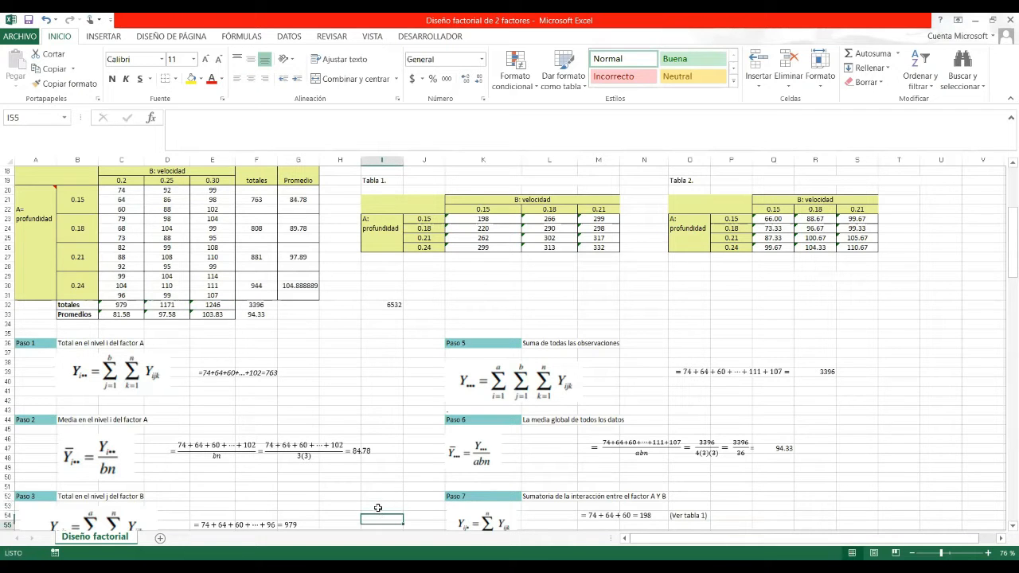
key("Down")
key("Down")
key("Down")
key("Down")
key("Down")
key("Down")
key("Down")
key("Down")
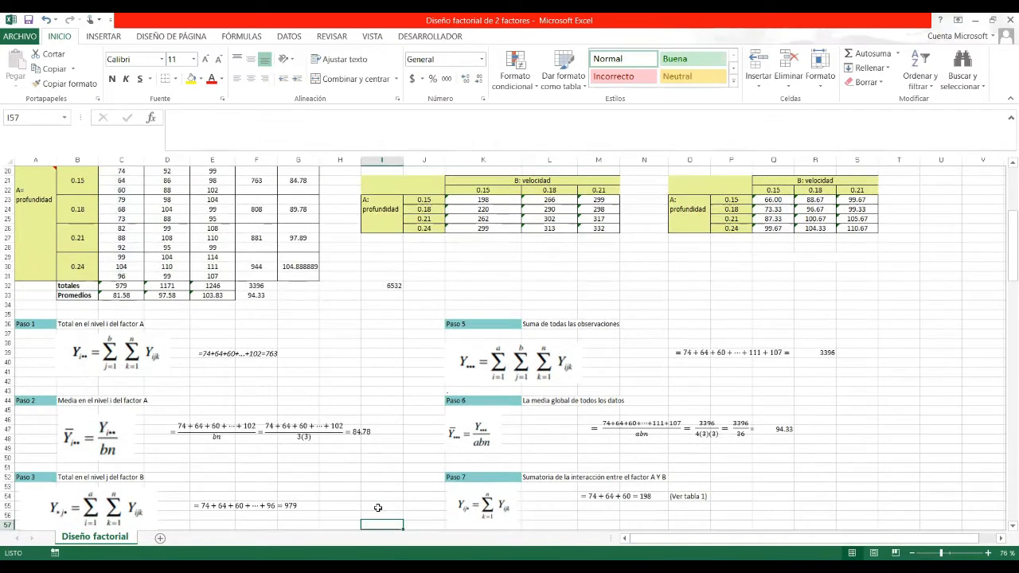
key("Down")
key("Down")
key("Down")
key("Down")
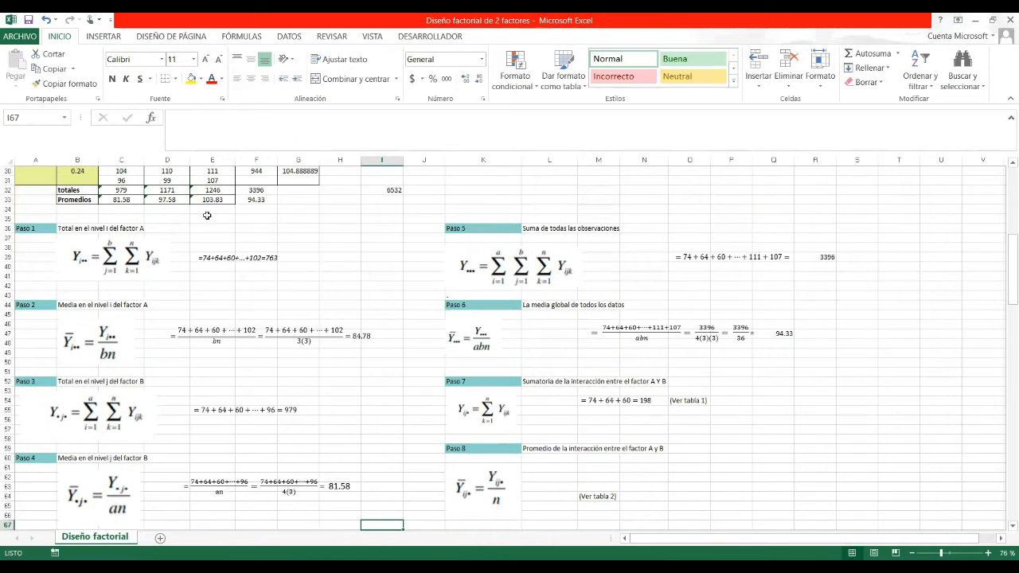
key("Up")
key("Up")
key("Up")
key("Up")
key("Up")
key("Up")
key("Up")
key("Up")
key("Up")
key("Up")
key("Up")
key("Up")
key("Up")
key("Up")
key("Up")
key("Up")
key("Up")
key("Up")
key("Up")
key("Up")
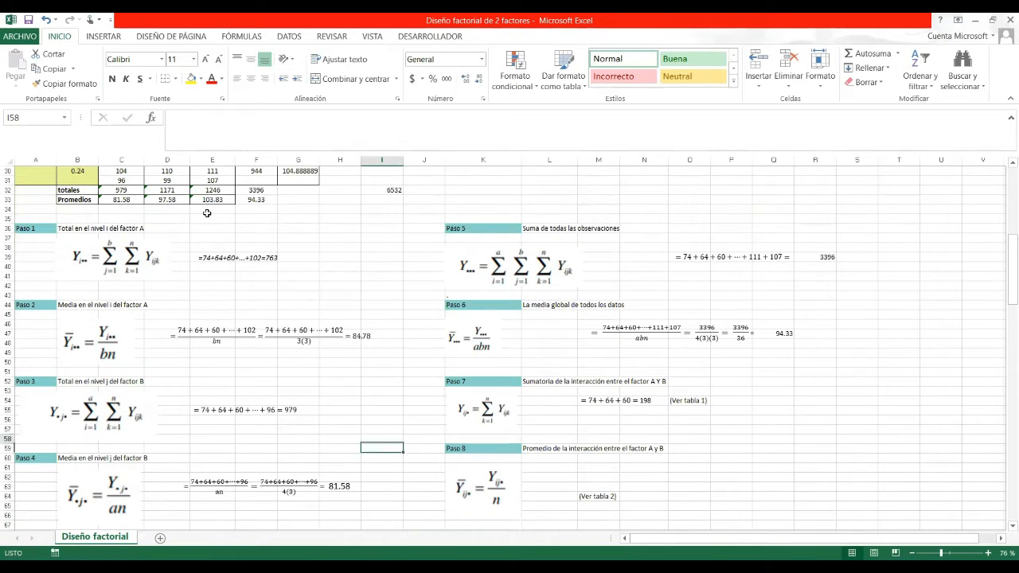
key("Up")
key("Up")
key("Up")
key("Up")
key("Up")
key("Up")
key("Up")
key("Up")
key("Up")
key("Up")
key("Up")
key("Up")
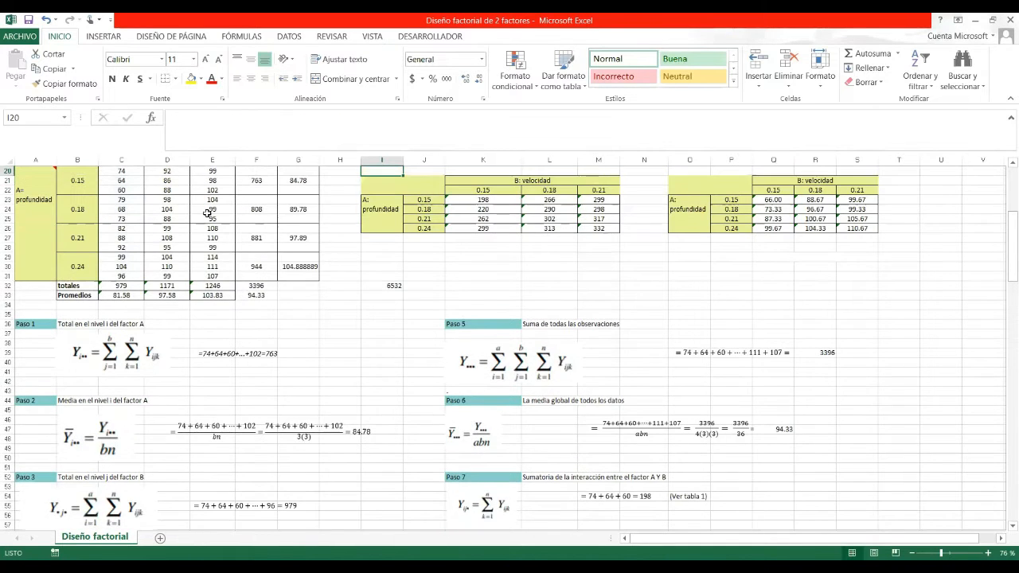
key("Up")
key("Up")
key("Up")
left_click(135, 324)
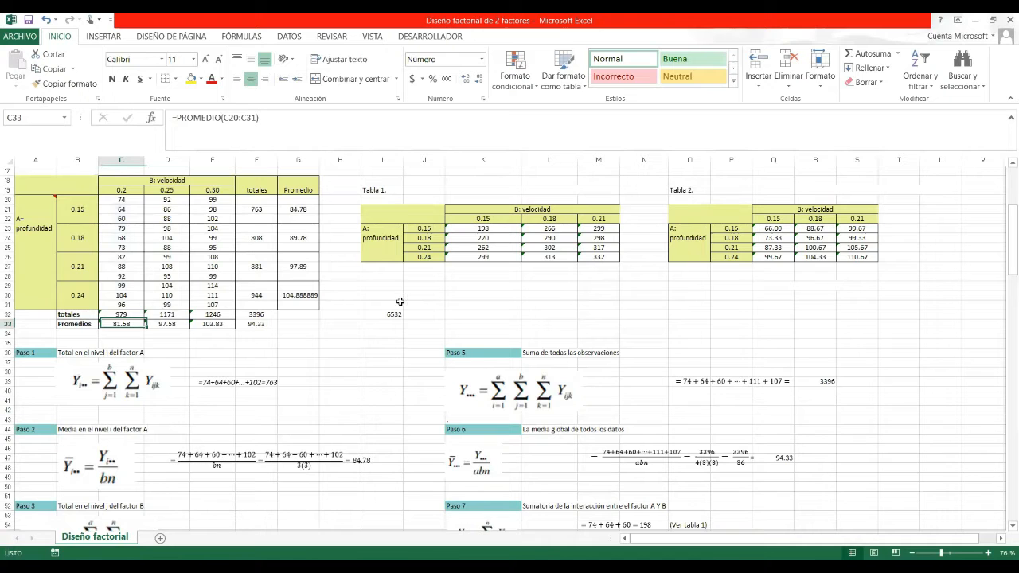
key("Page_Down")
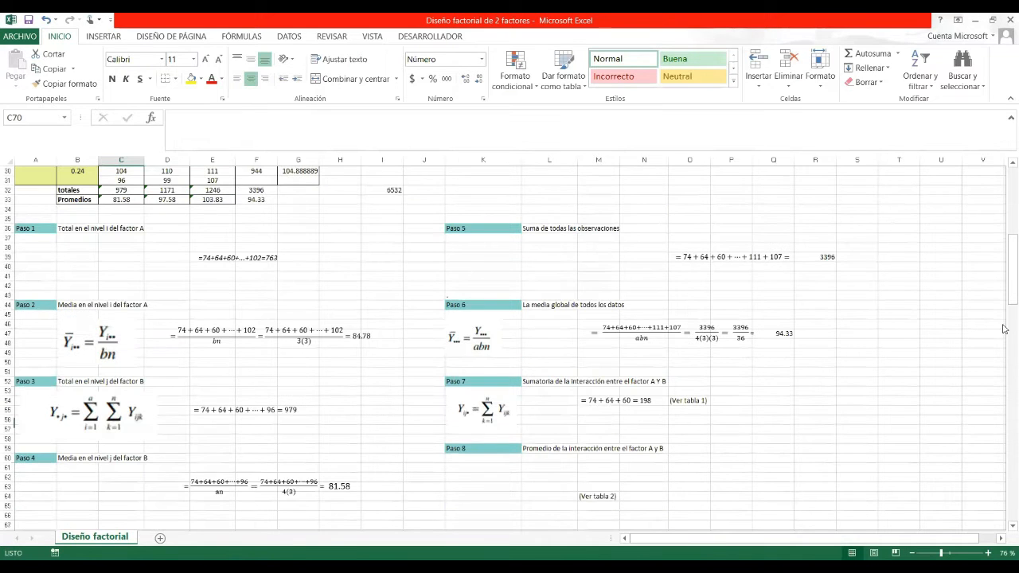
scroll(1004, 271, "down", 7)
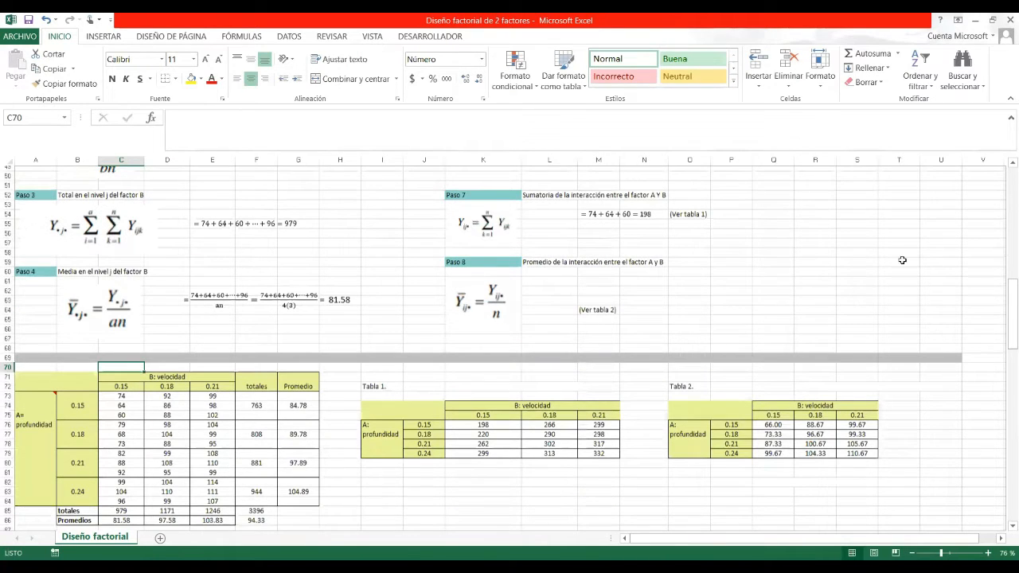
scroll(159, 330, "down", 1)
scroll(141, 234, "up", 12)
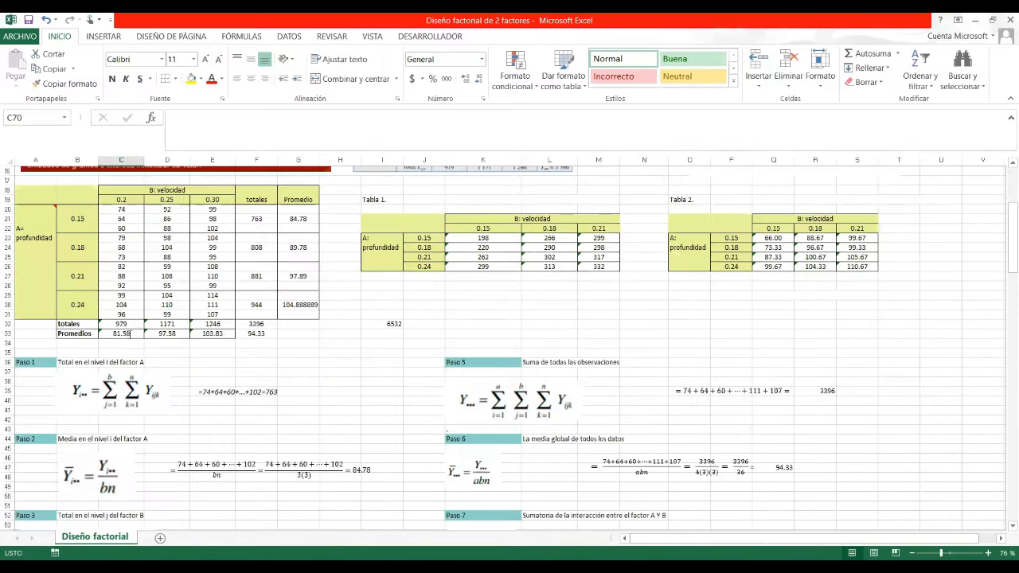
left_click(121, 333)
double_click(121, 334)
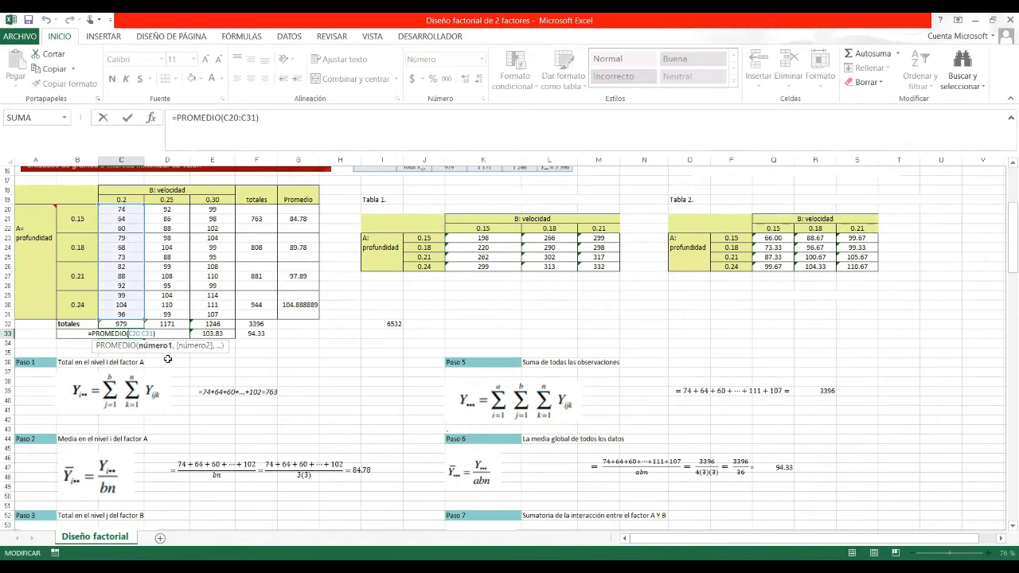
key("Escape")
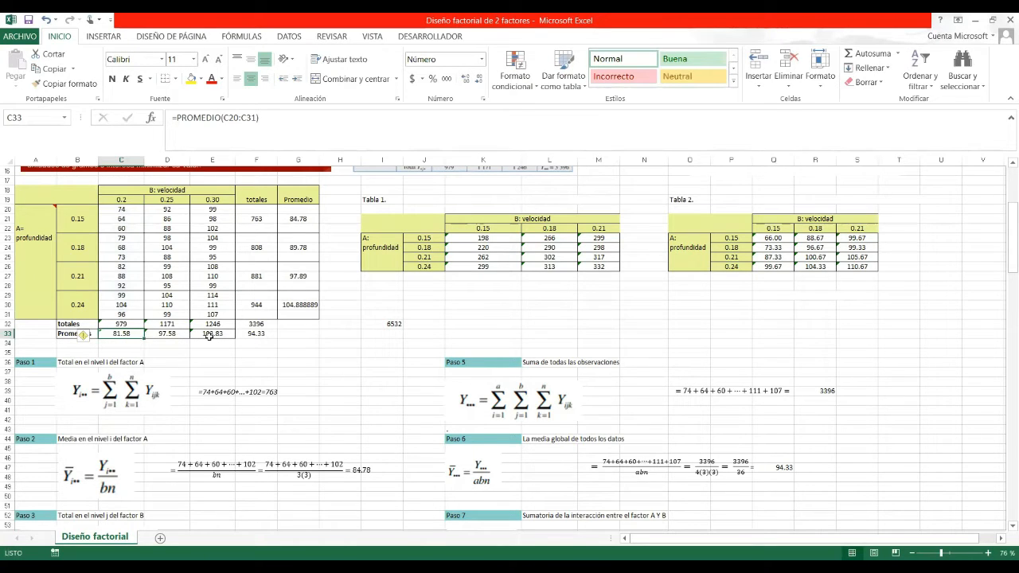
left_click(339, 411)
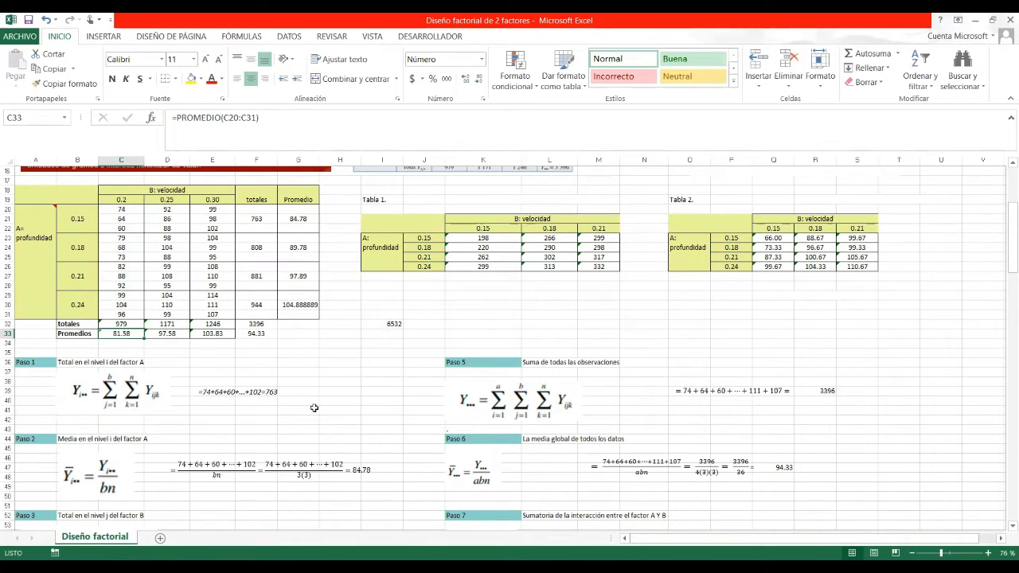
left_click(179, 337)
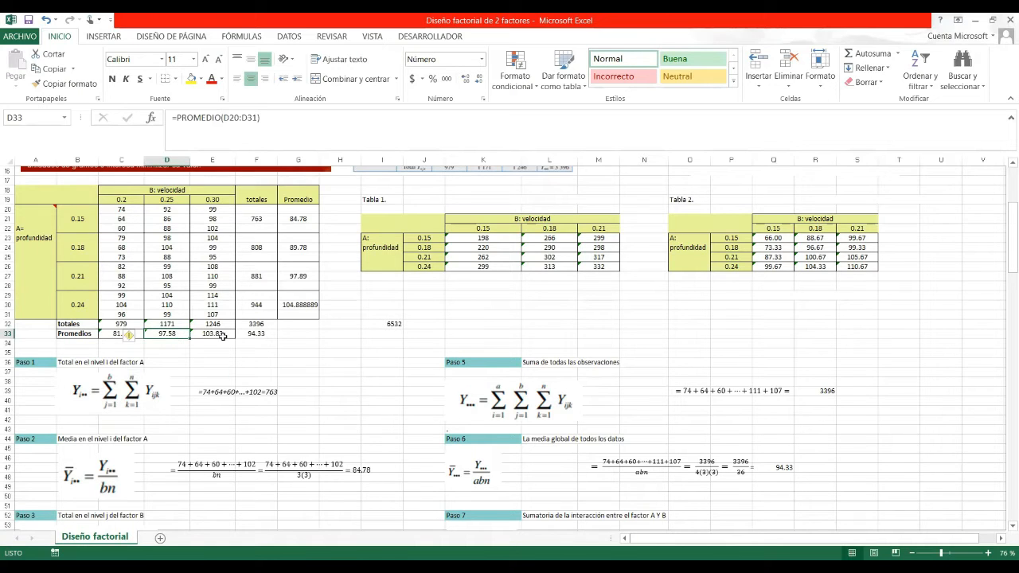
left_click(223, 336)
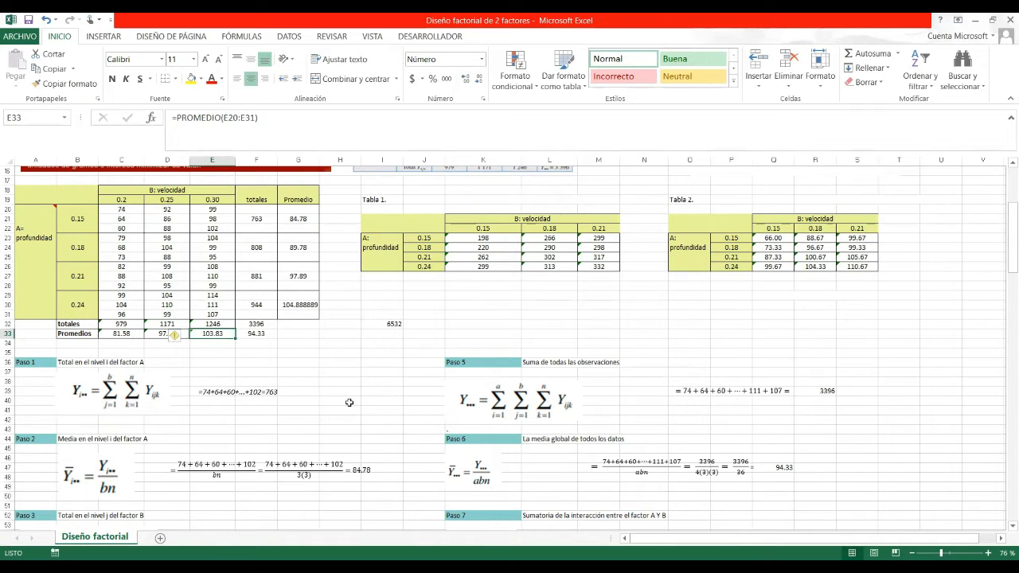
left_click(390, 415)
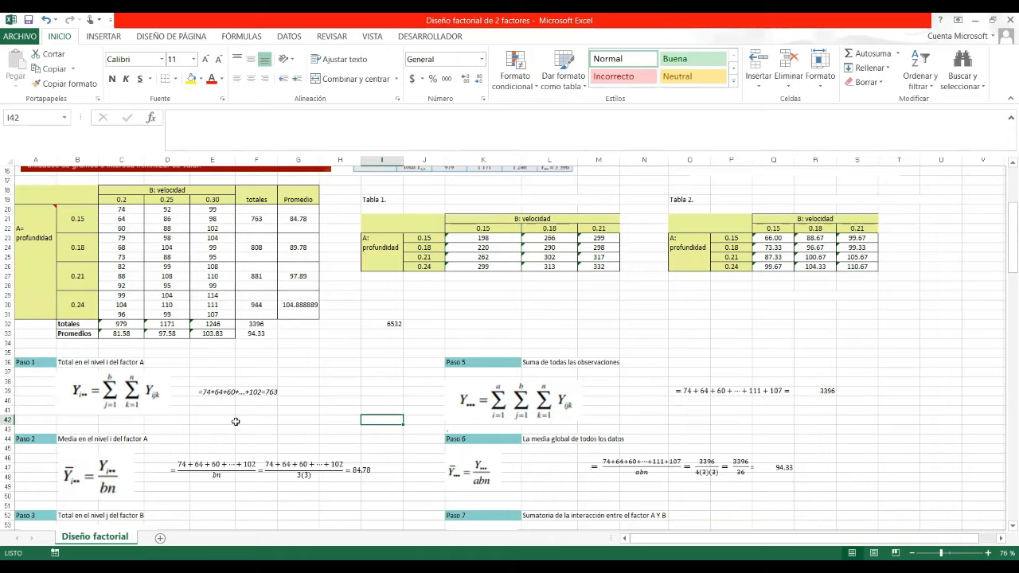
left_click(125, 211)
left_click_drag(125, 211, 131, 315)
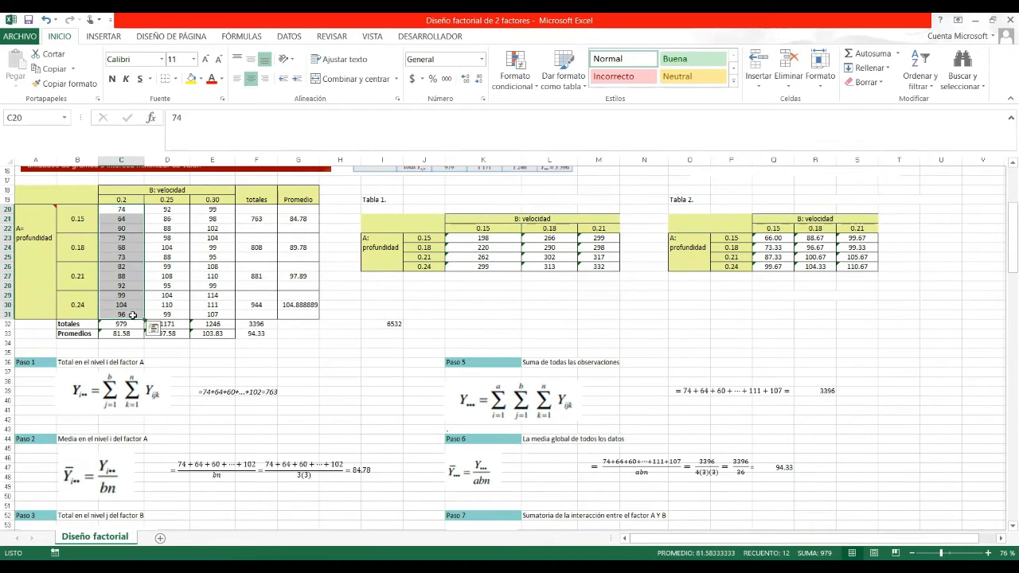
Write the note 'b=niveles del factor B=3' in cell I30.
left_click(169, 494)
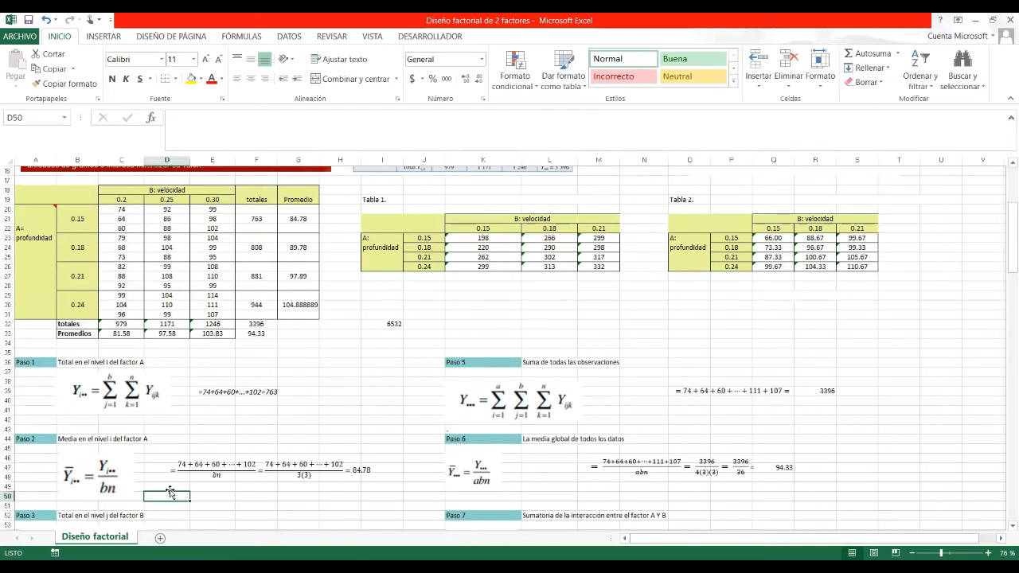
left_click(216, 475)
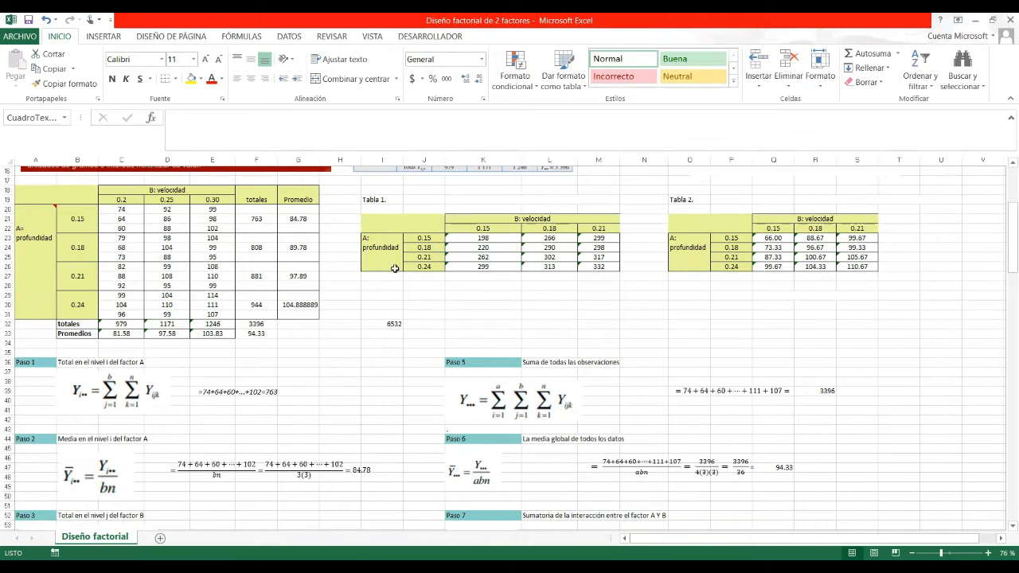
left_click(384, 302)
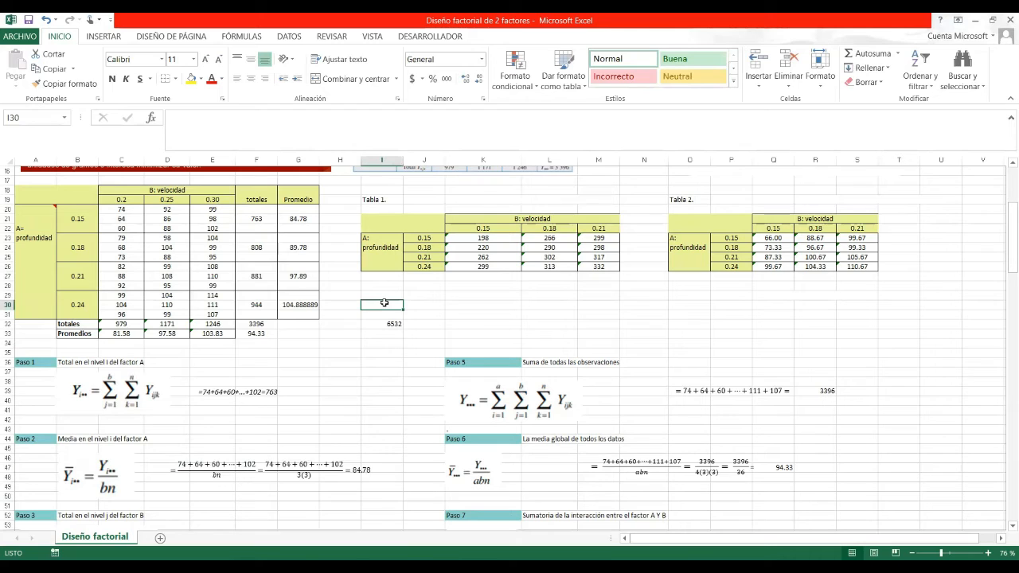
type("b=n")
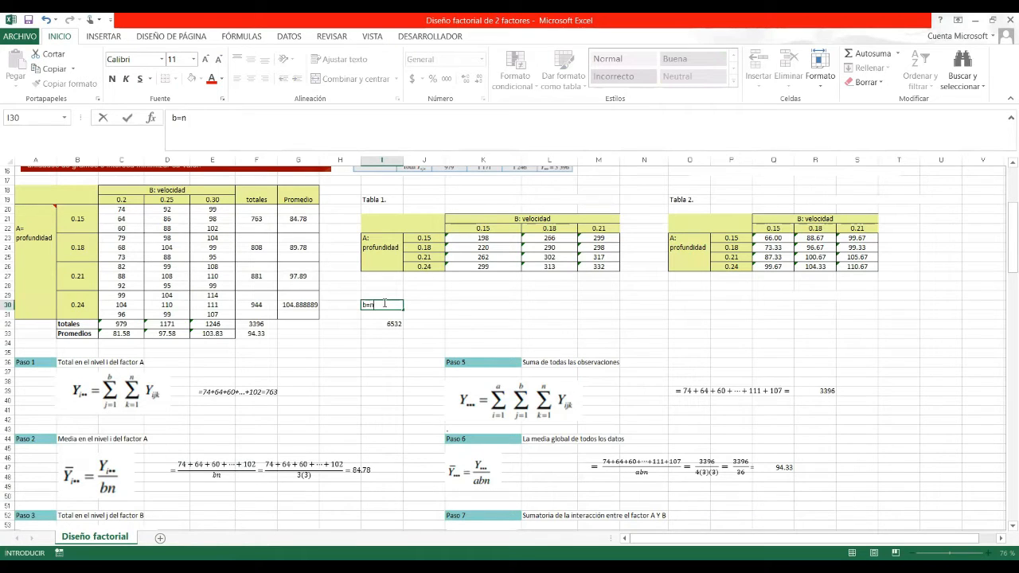
type("iveles del factor B")
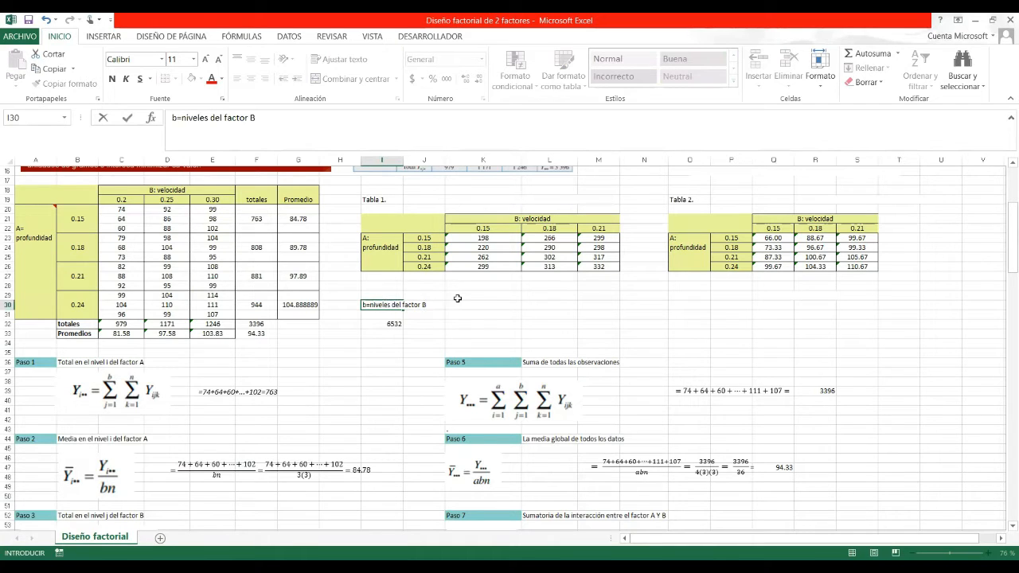
type("=3")
left_click(507, 307)
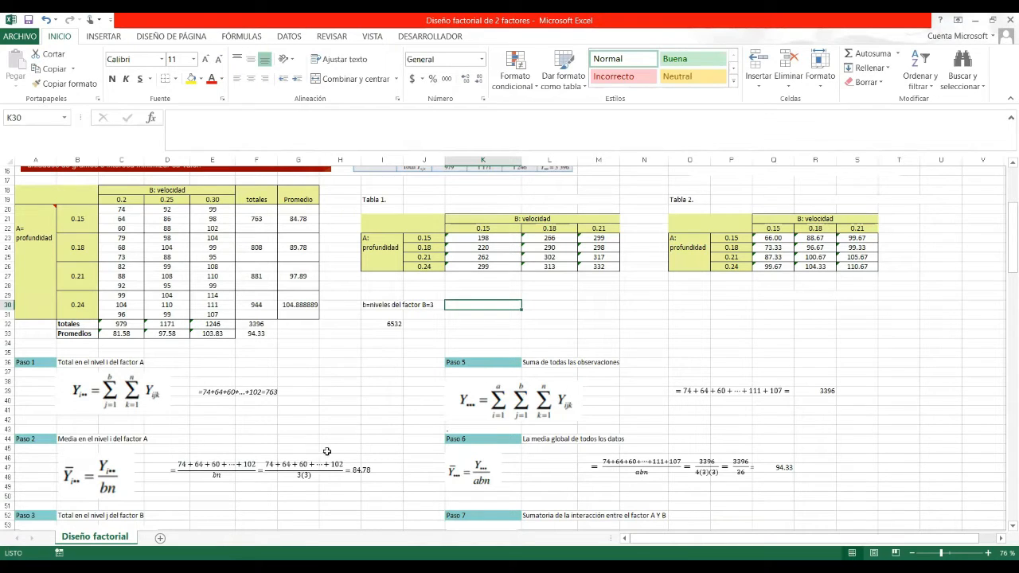
Write the replicates note 'n= el número de replicas 3' in cell K30.
type("N")
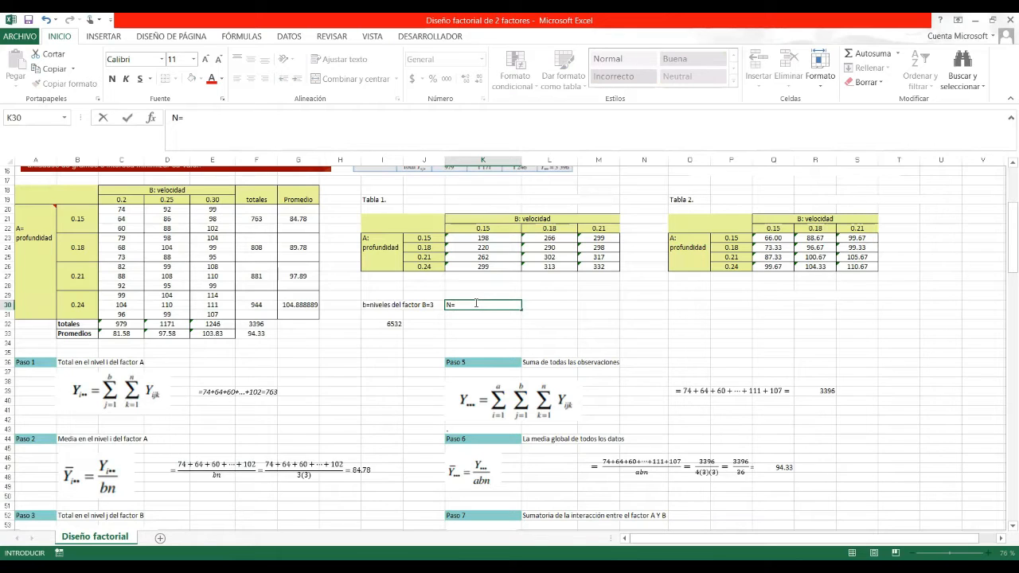
key("BackSpace")
type("n= el num")
key("BackSpace")
type("úmero d")
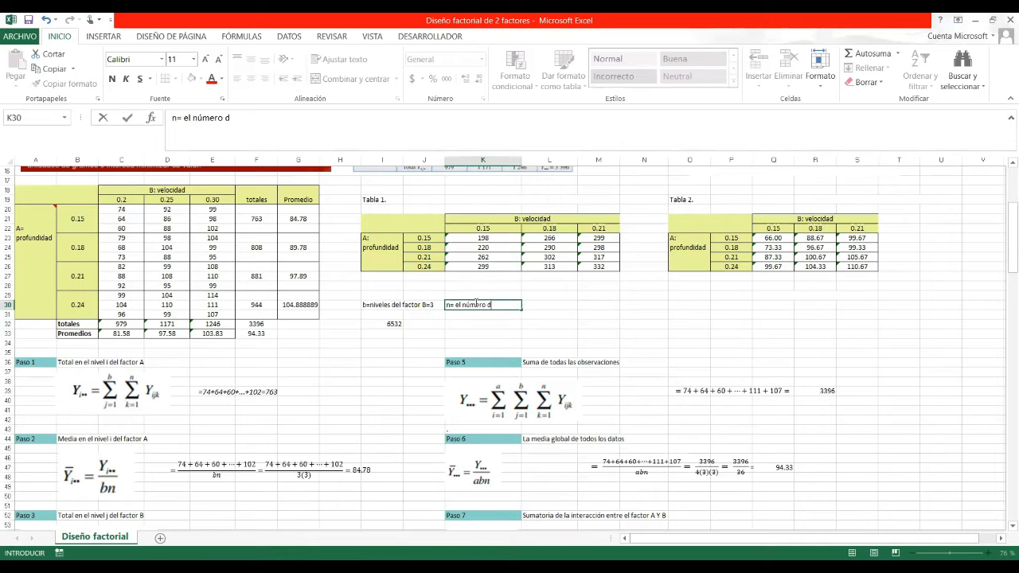
type("e replicas=")
type("3")
left_click(372, 468)
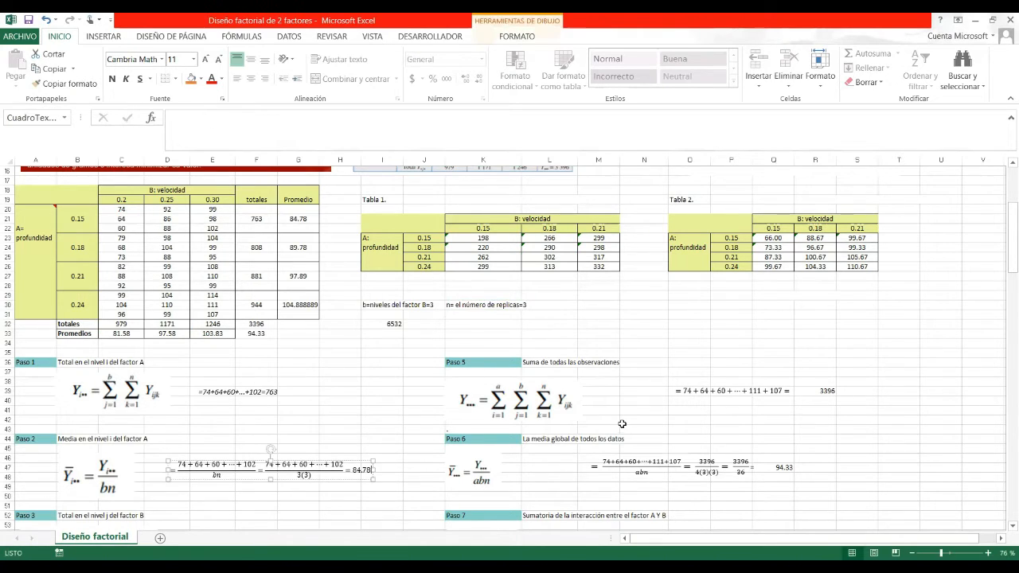
Write the note 'a=niveles del factor A=' in cell K31.
left_click(564, 306)
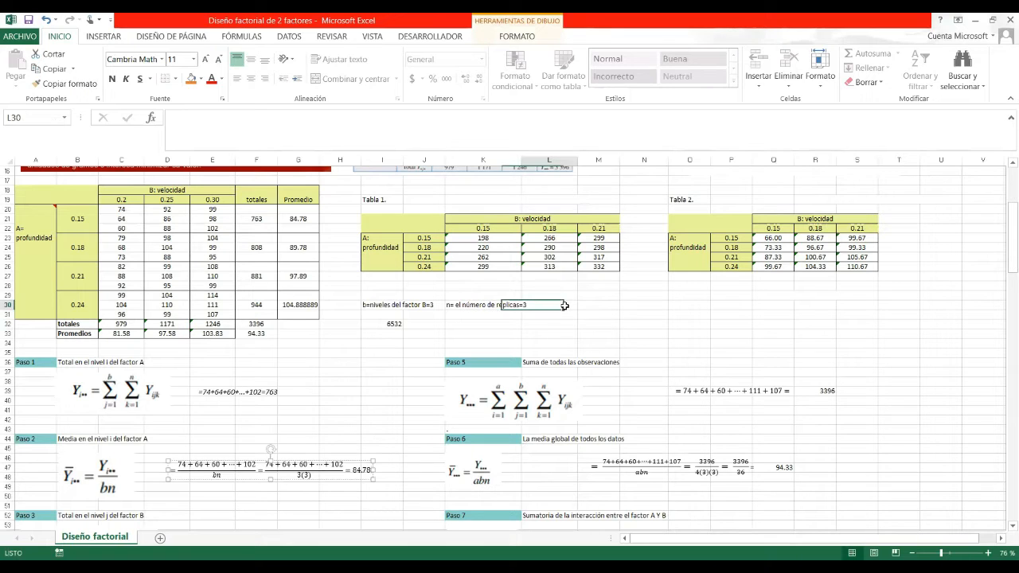
left_click(458, 319)
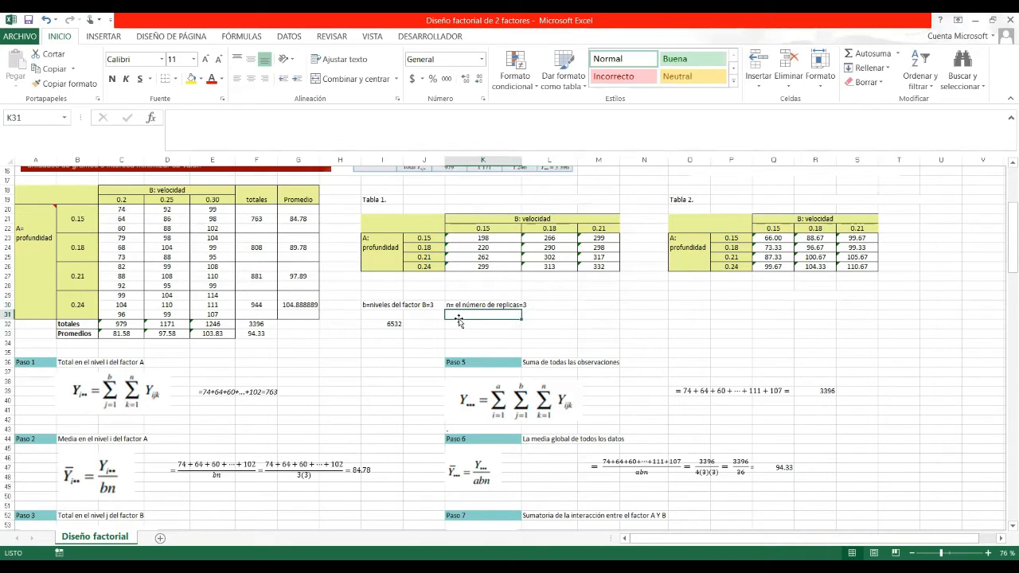
type("a")
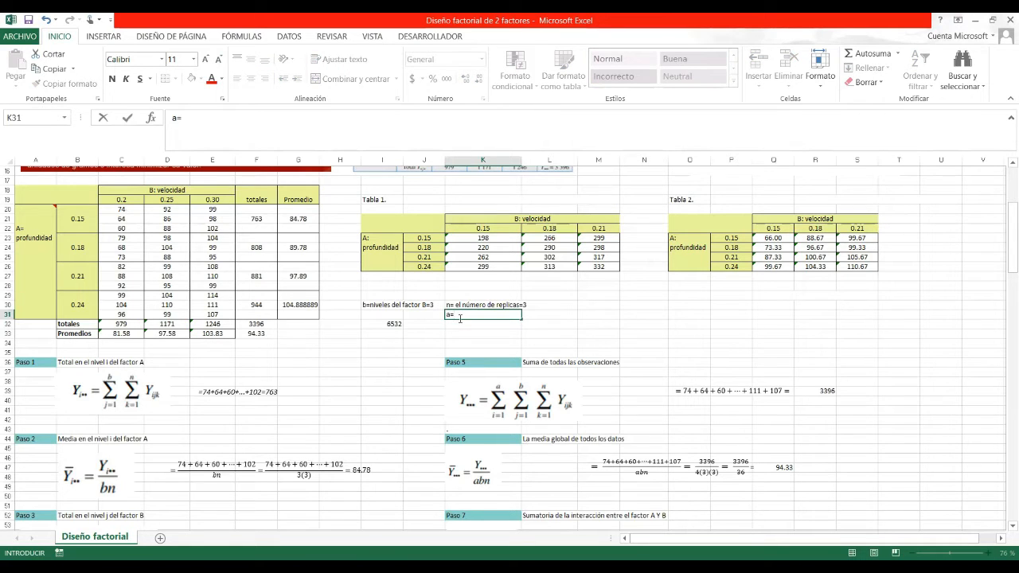
type("=niveles del factor A=4")
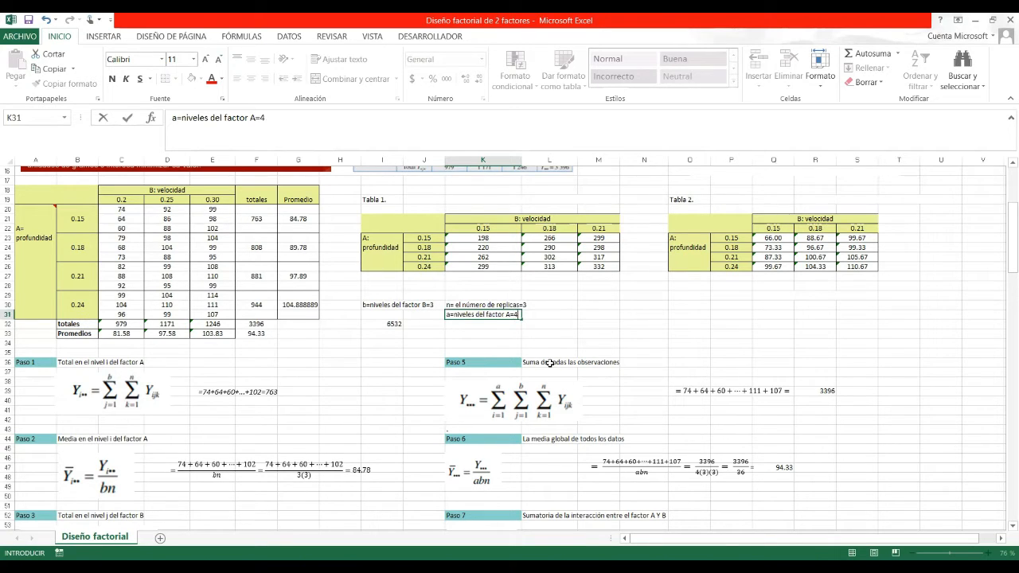
left_click(404, 478)
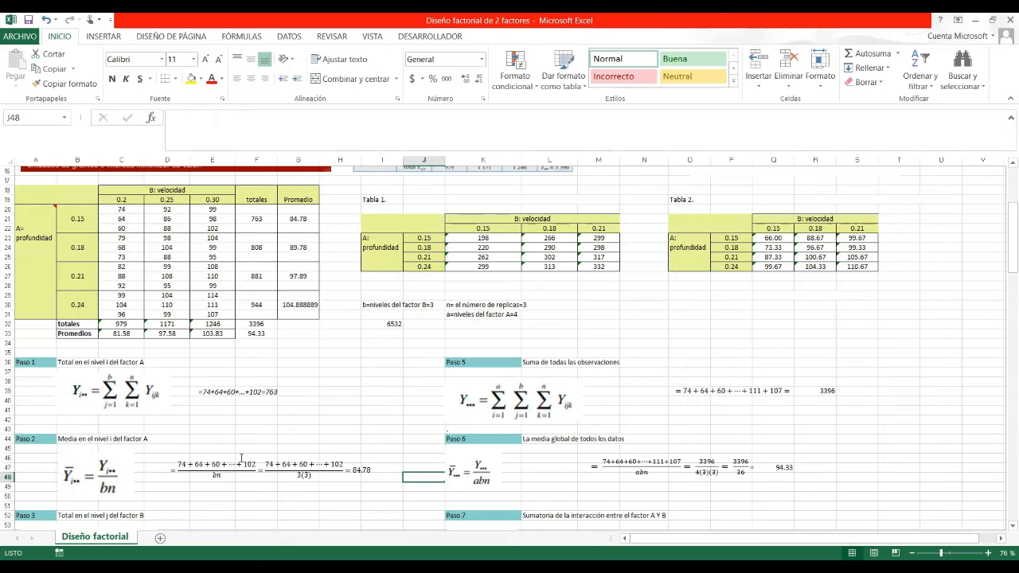
left_click(90, 438)
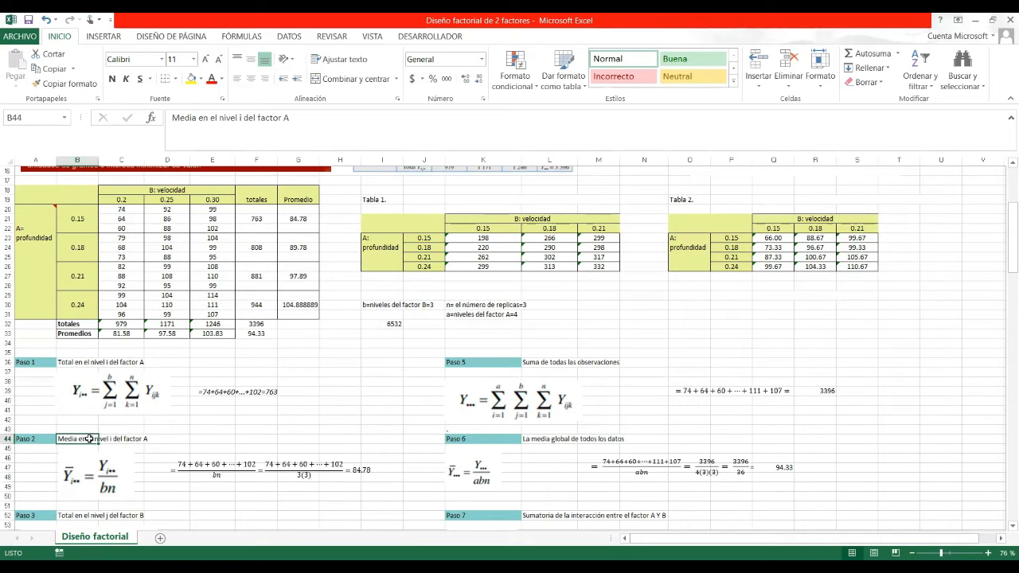
left_click(132, 443)
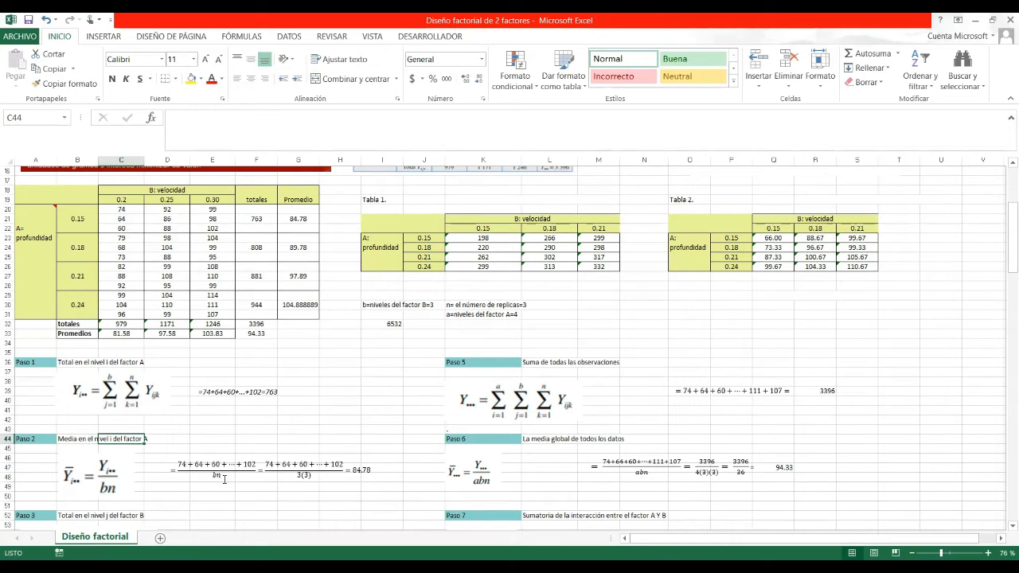
left_click(439, 313)
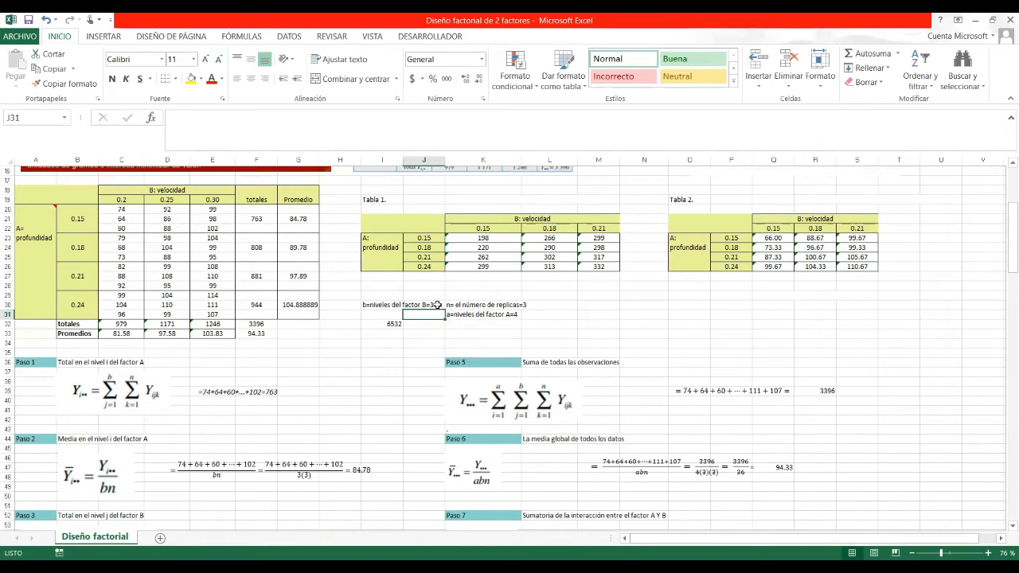
left_click(437, 304)
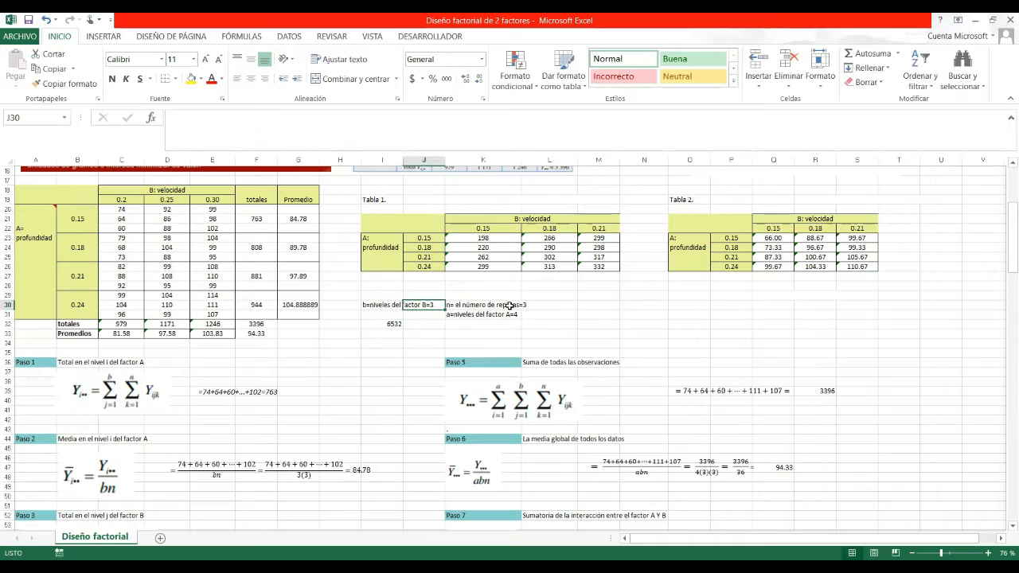
left_click(511, 305)
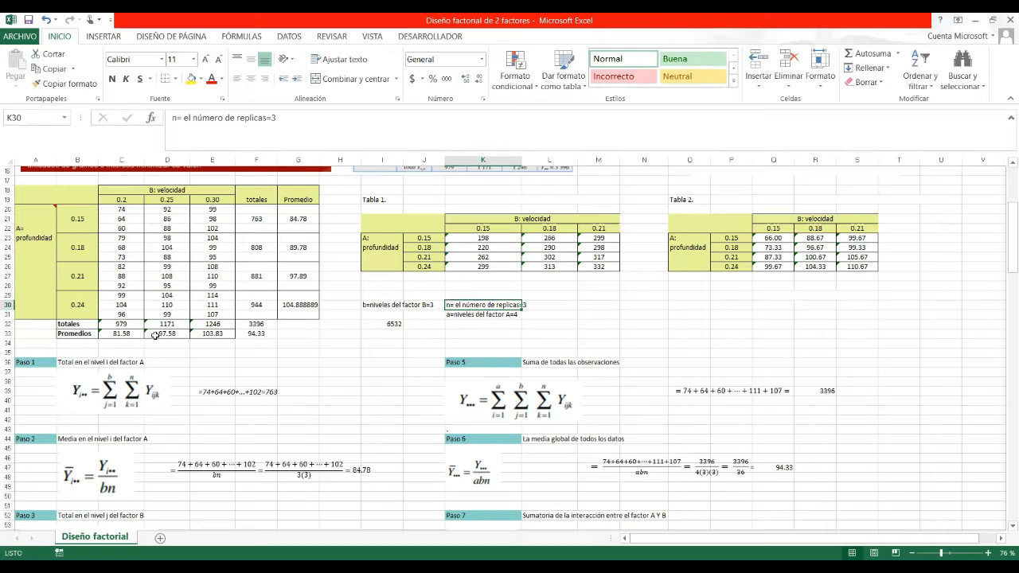
left_click(303, 219)
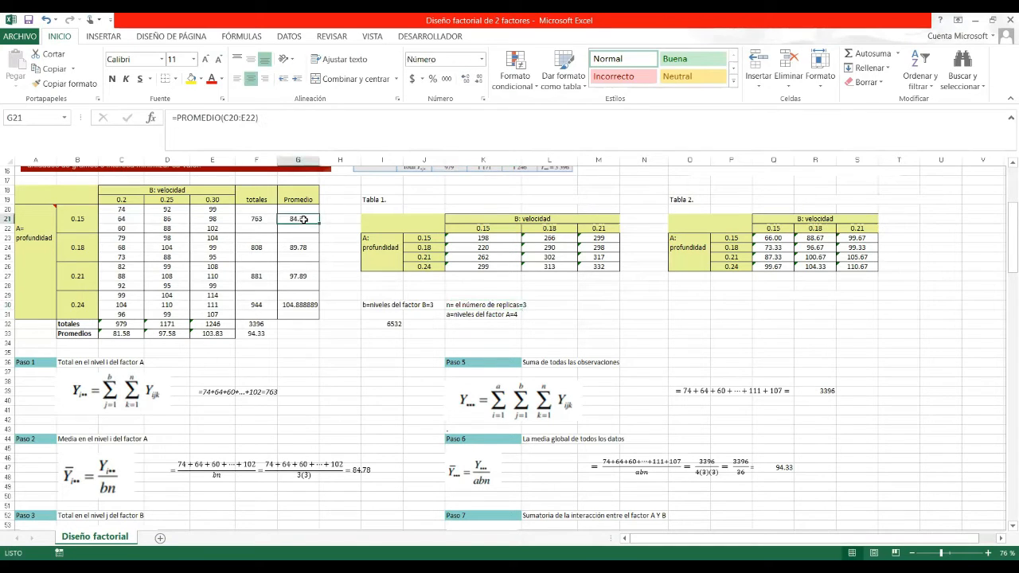
left_click_drag(1004, 233, 1005, 253)
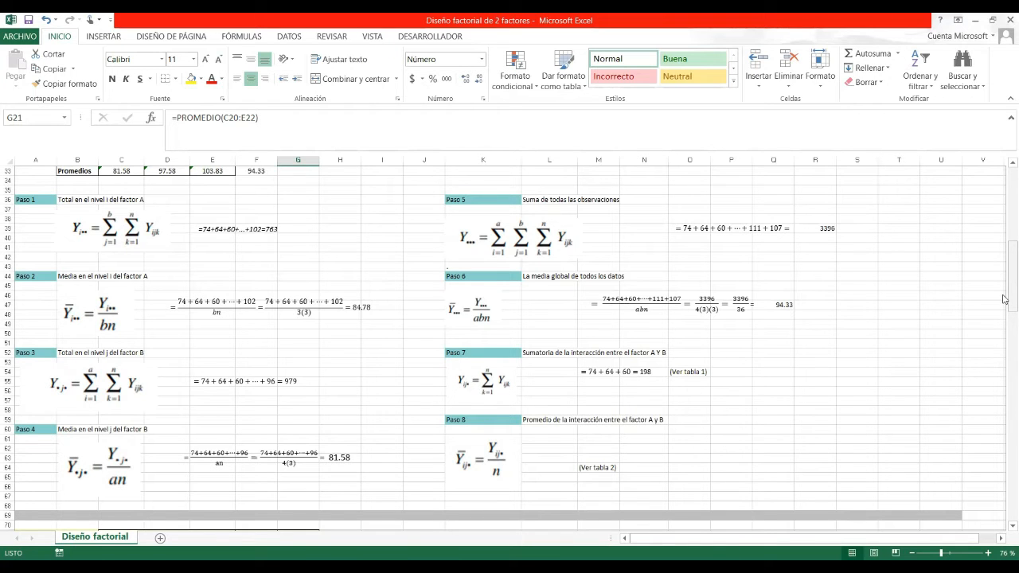
mouse_move(1004, 299)
left_mouse_down()
mouse_move(1004, 273)
mouse_move(1004, 294)
left_mouse_up()
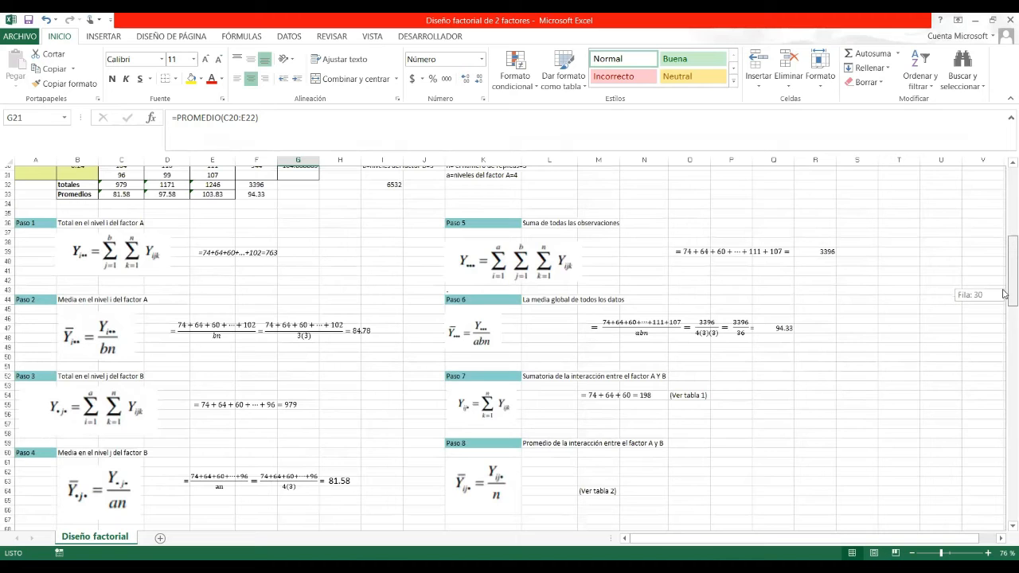
left_click_drag(1004, 293, 1004, 269)
scroll(299, 286, "up", 2)
left_click(116, 296)
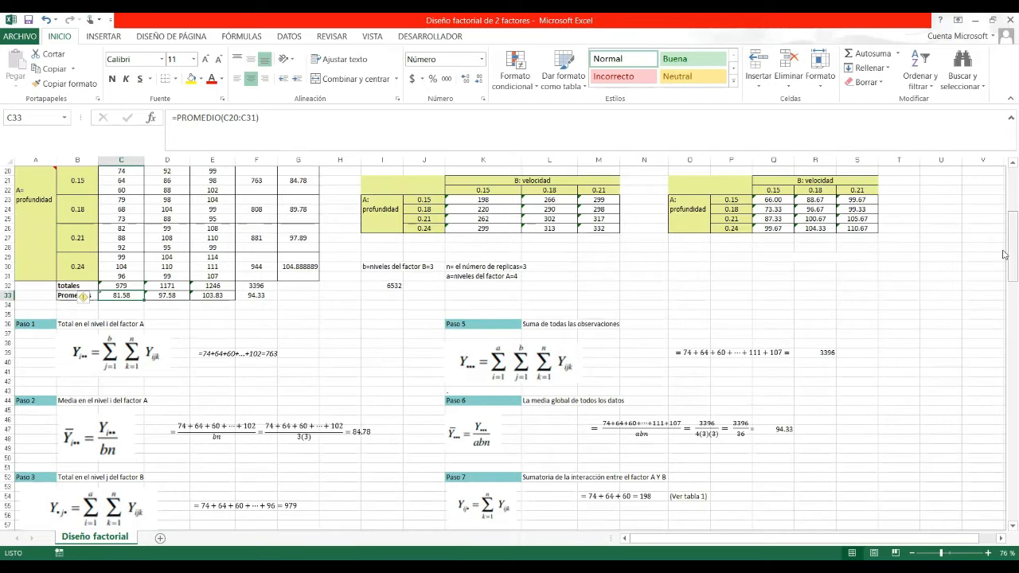
scroll(1004, 255, "down", 3)
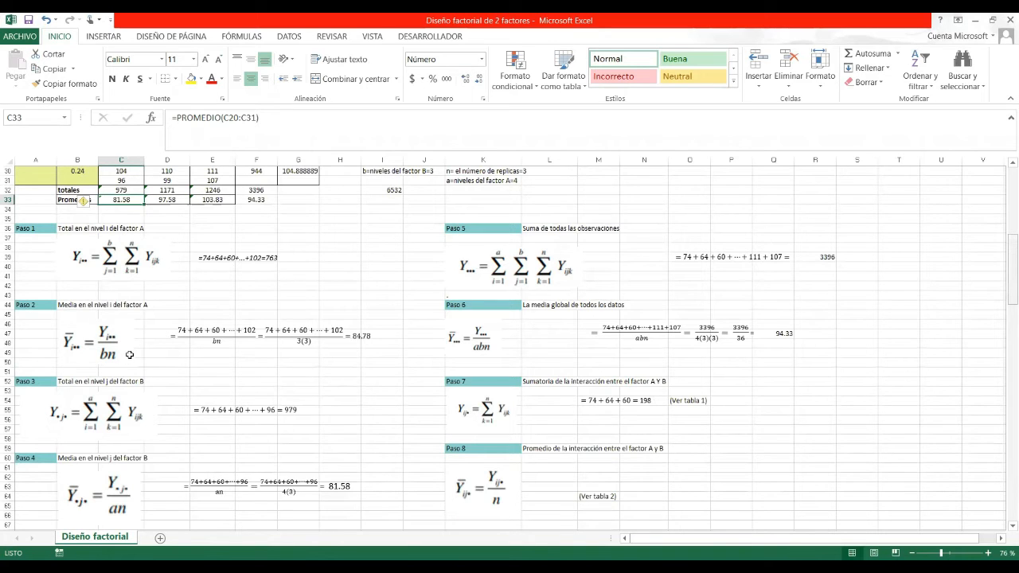
scroll(129, 363, "up", 10)
left_click_drag(121, 353, 127, 460)
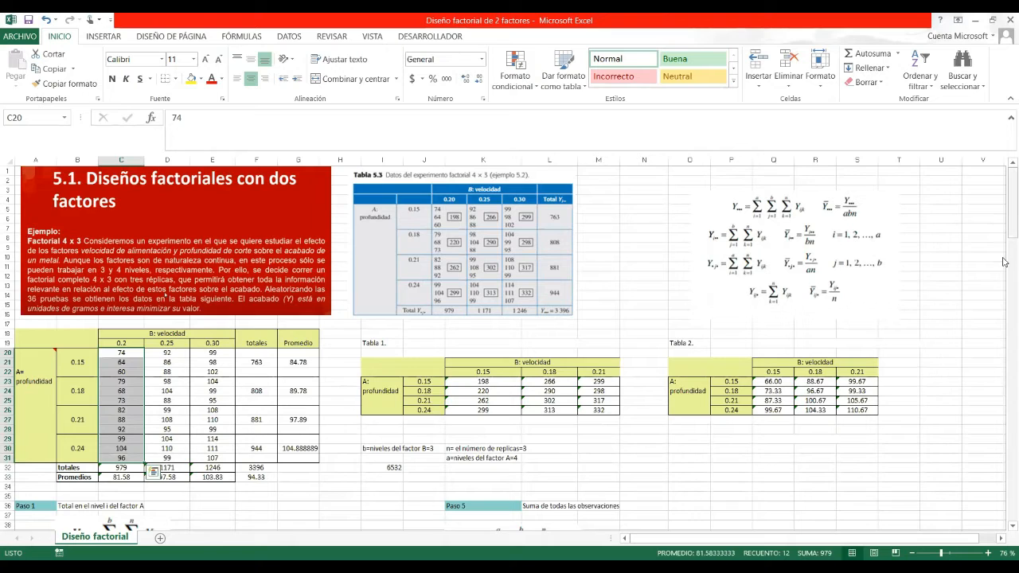
left_click(374, 448)
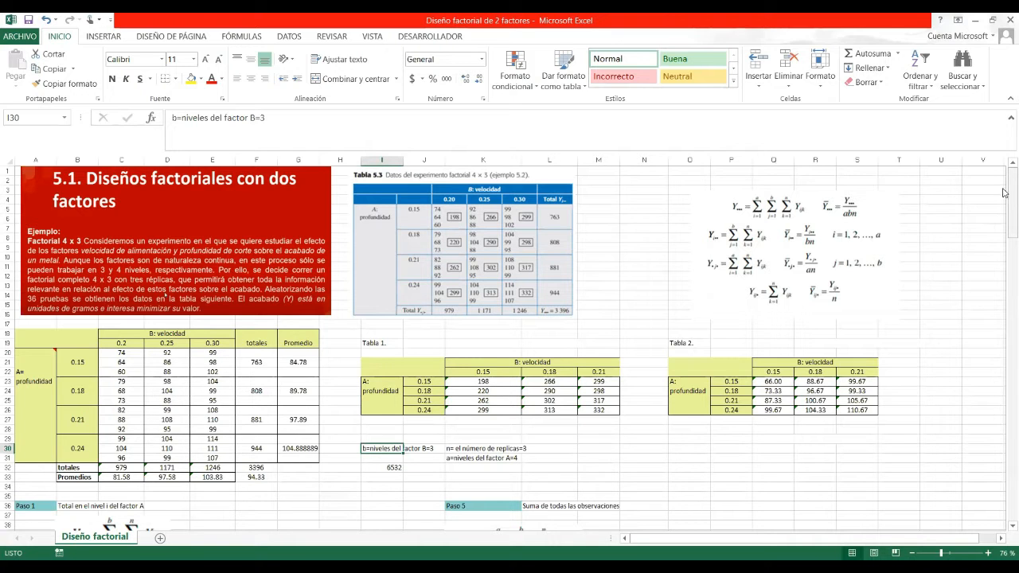
scroll(1004, 245, "down", 10)
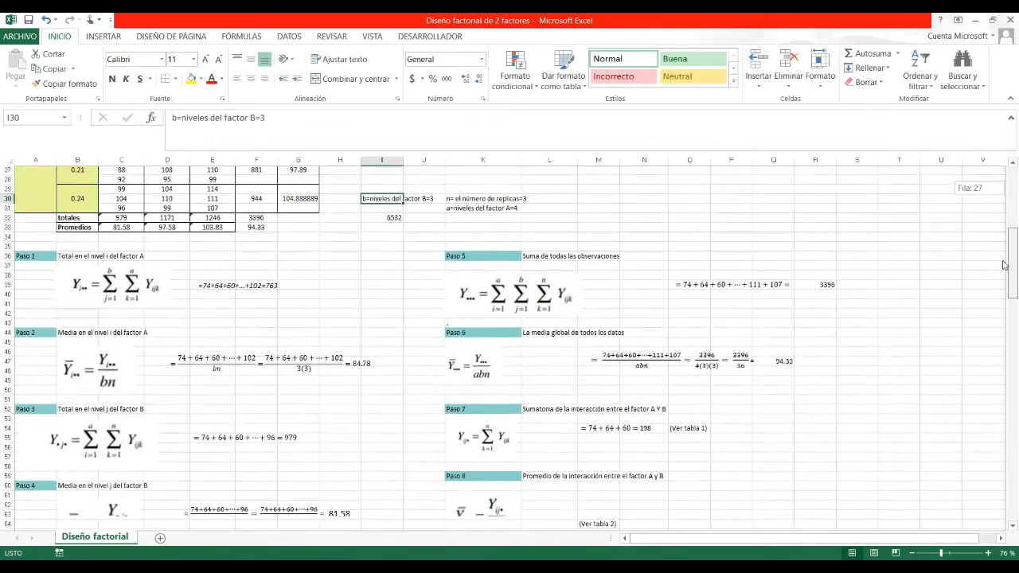
scroll(610, 345, "up", 3)
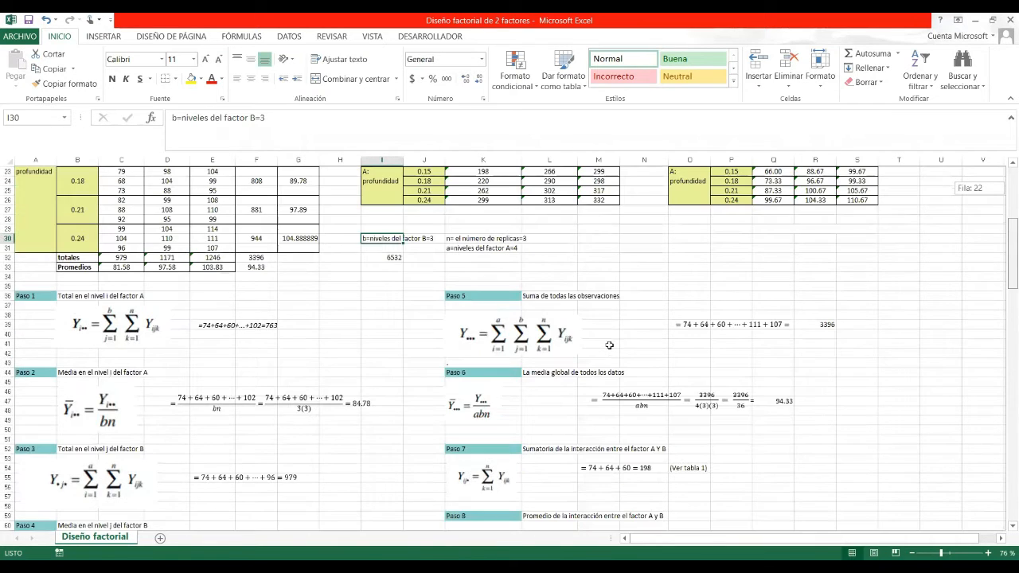
scroll(510, 338, "up", 3)
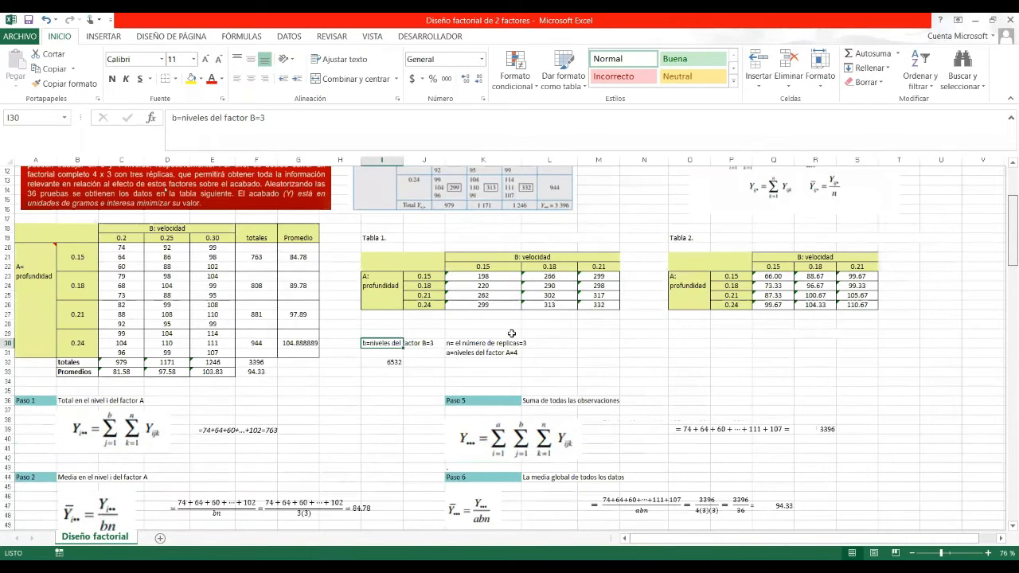
key("Right")
key("Right")
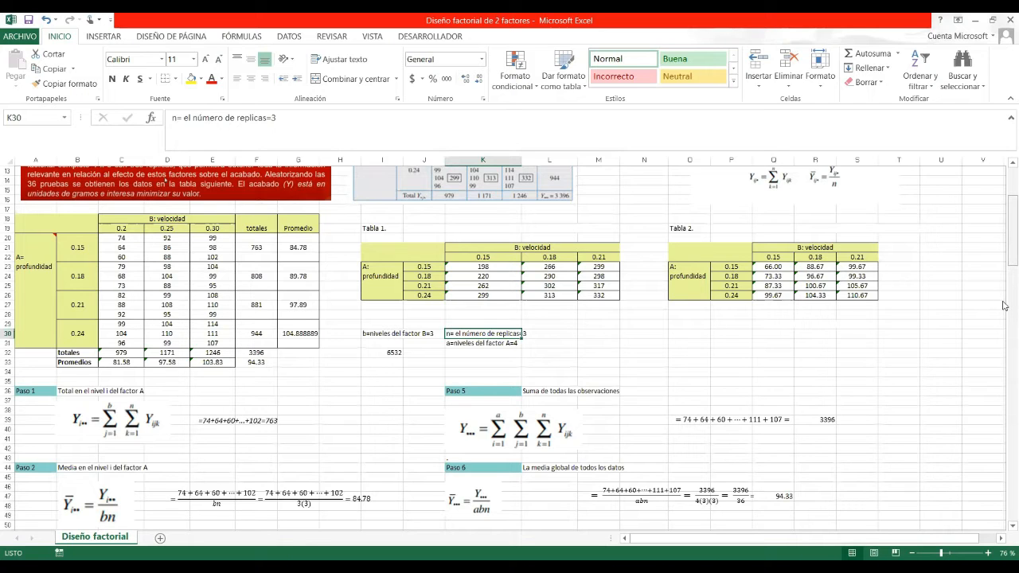
scroll(1004, 305, "down", 7)
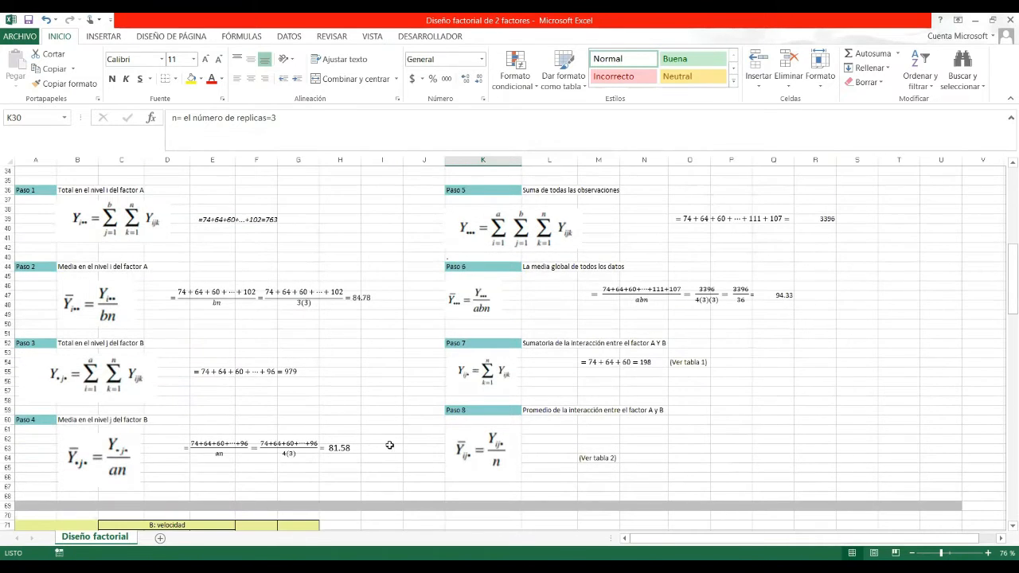
left_click(394, 446)
key("Escape")
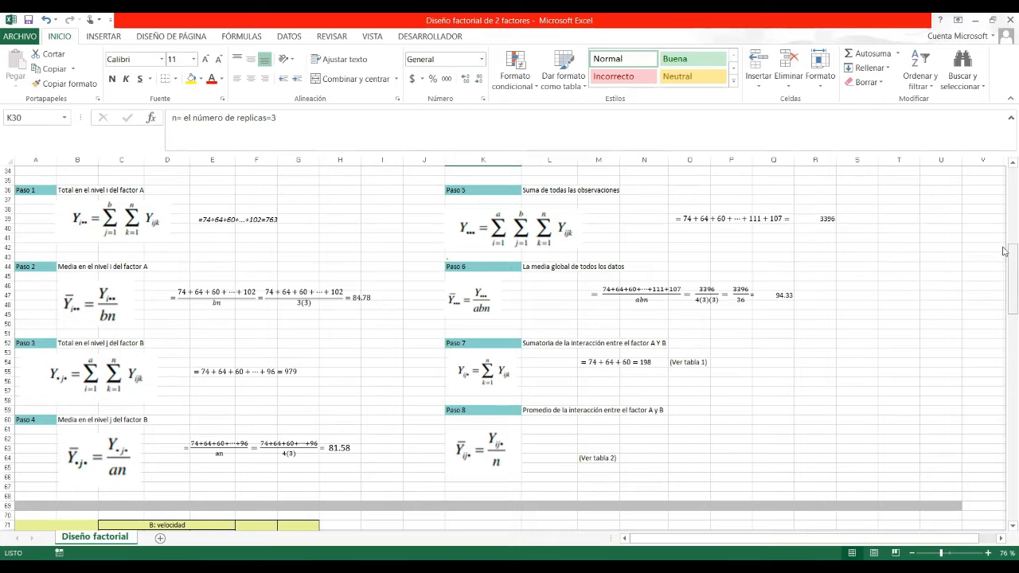
scroll(303, 241, "up", 5)
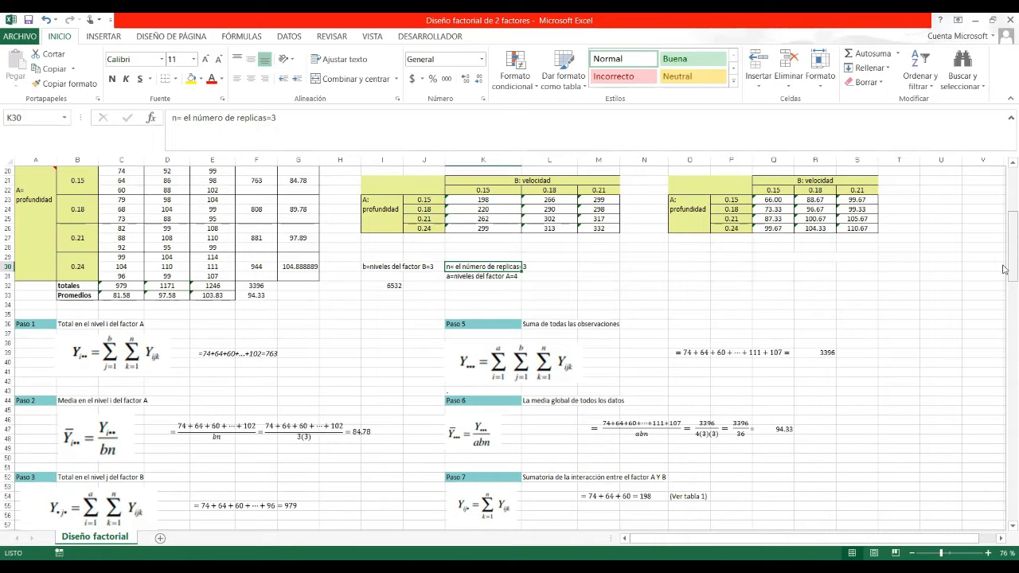
left_click_drag(1004, 269, 1003, 254)
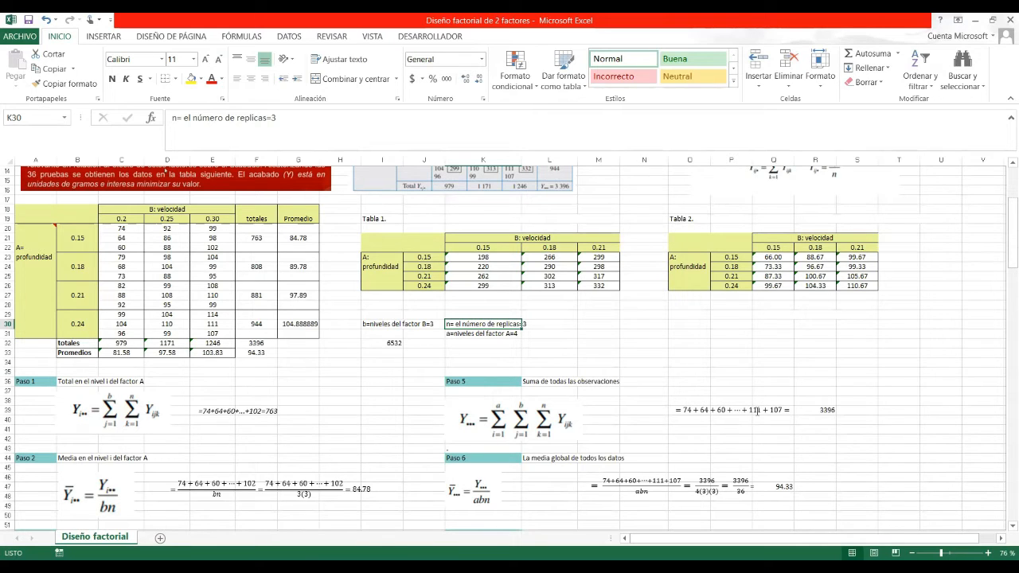
left_click(828, 411)
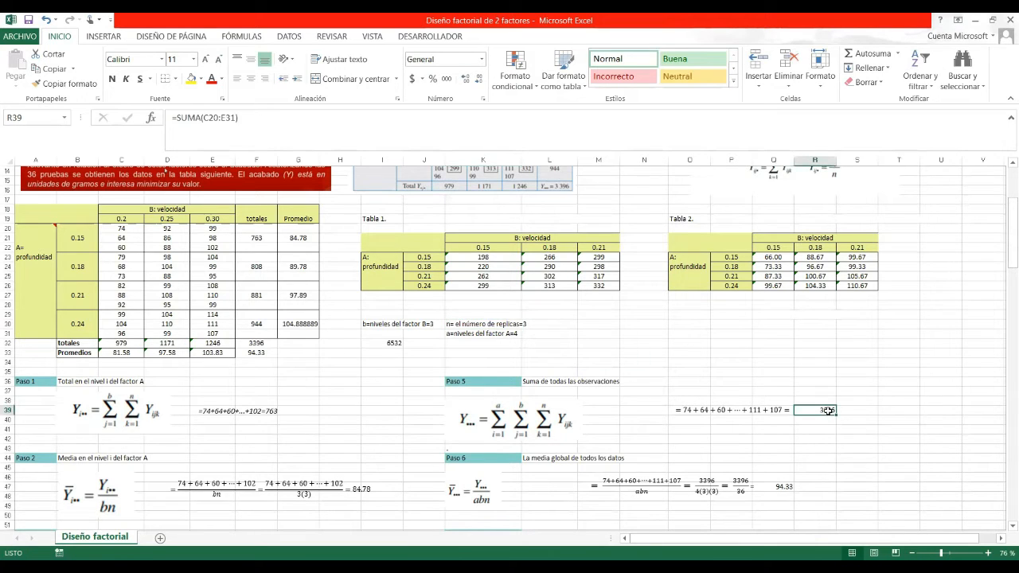
double_click(829, 411)
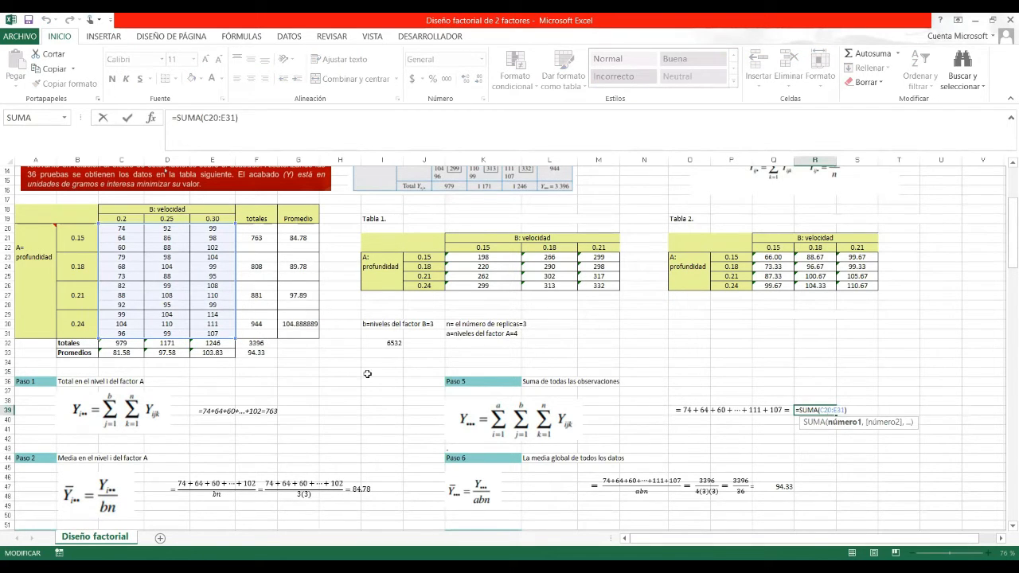
key("ctrl+Return")
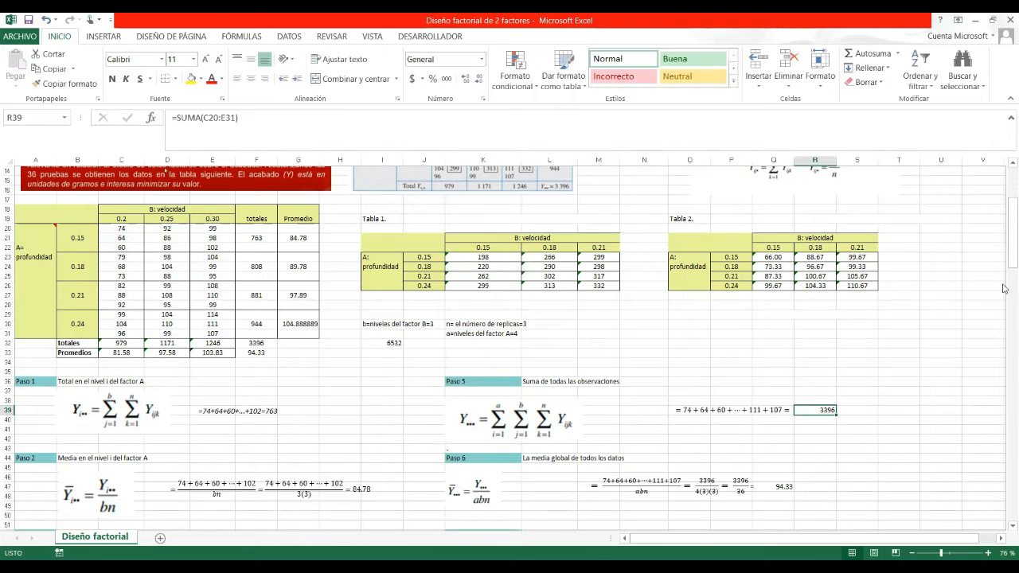
scroll(1003, 273, "down", 2)
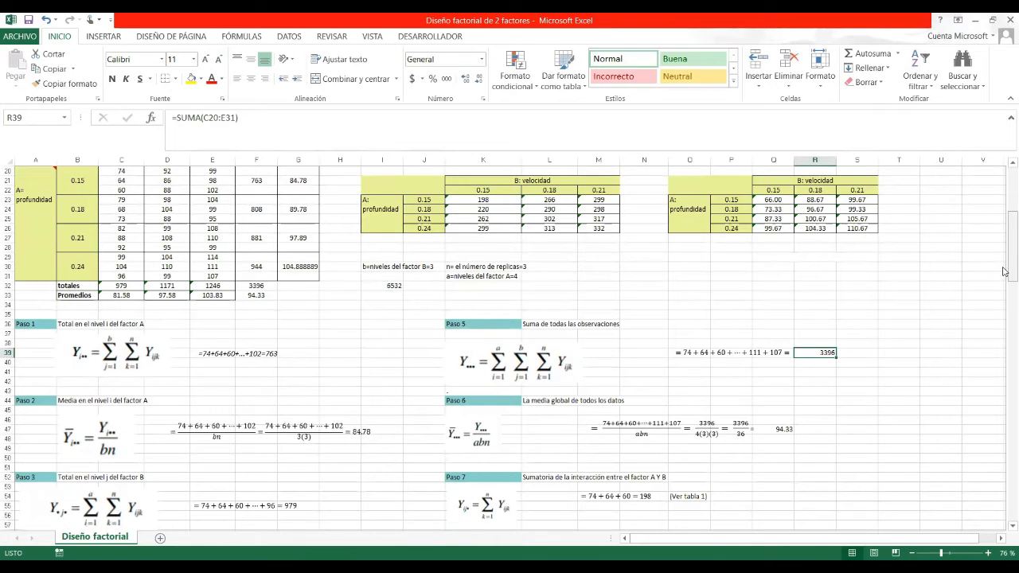
scroll(1003, 272, "up", 1)
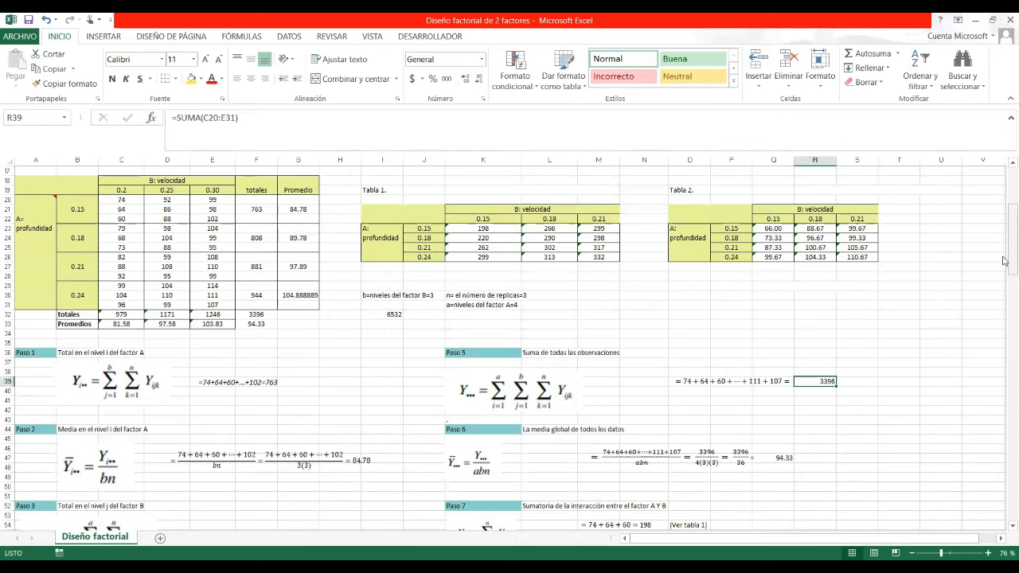
left_click_drag(1004, 265, 1003, 279)
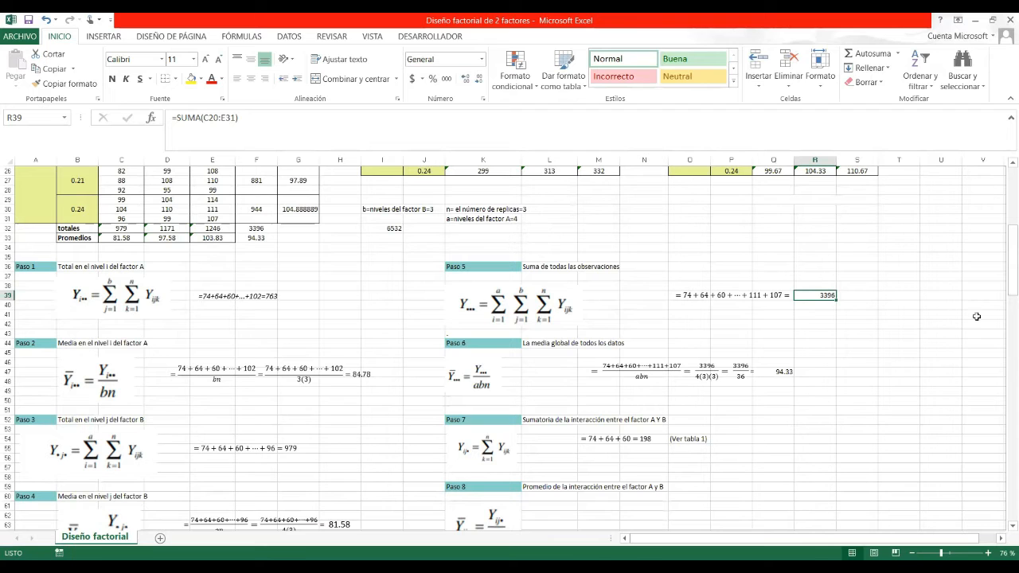
left_click_drag(1003, 274, 1004, 269)
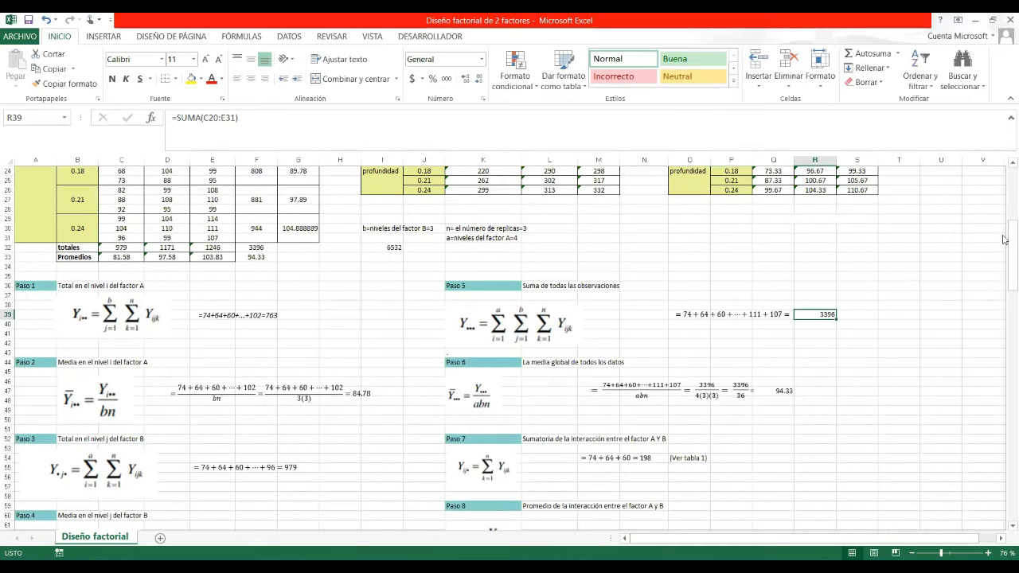
left_click_drag(1003, 253, 1005, 226)
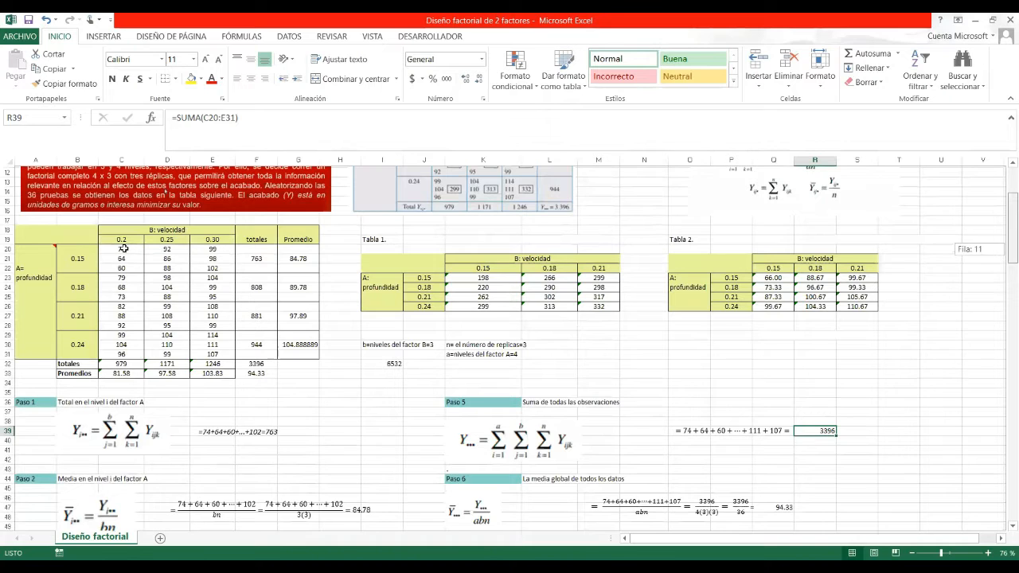
left_click(123, 249)
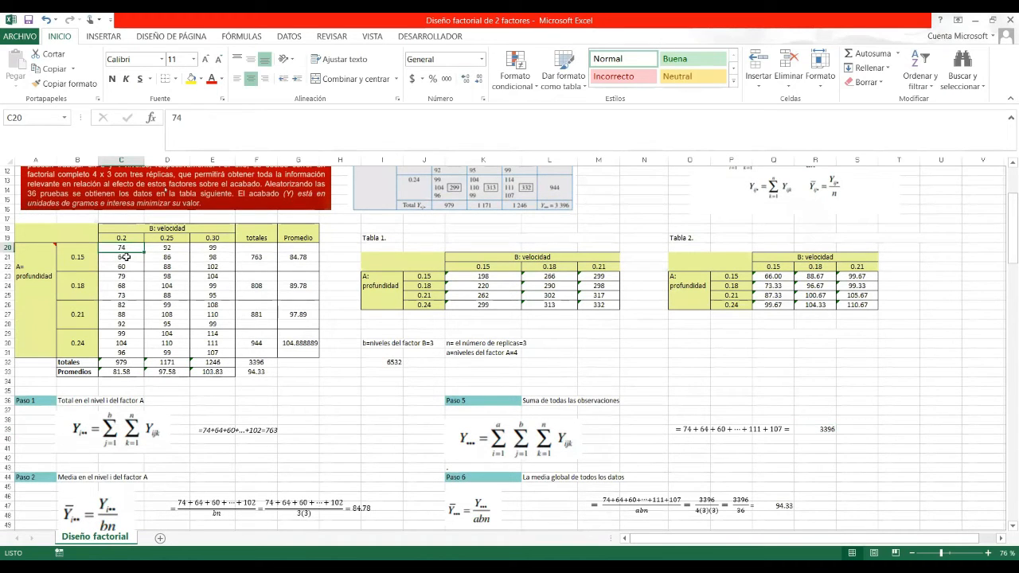
left_click(126, 257)
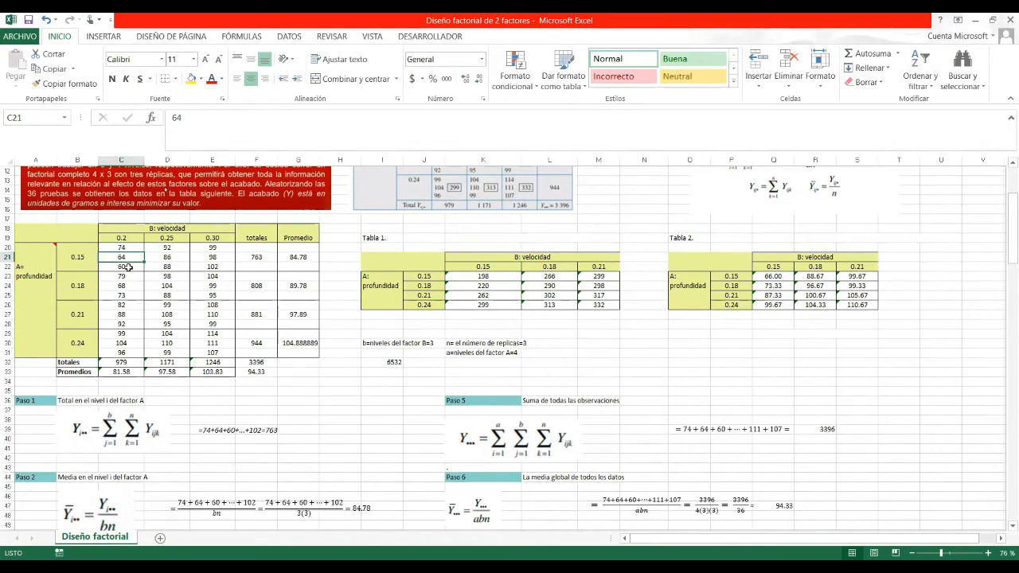
left_click(128, 268)
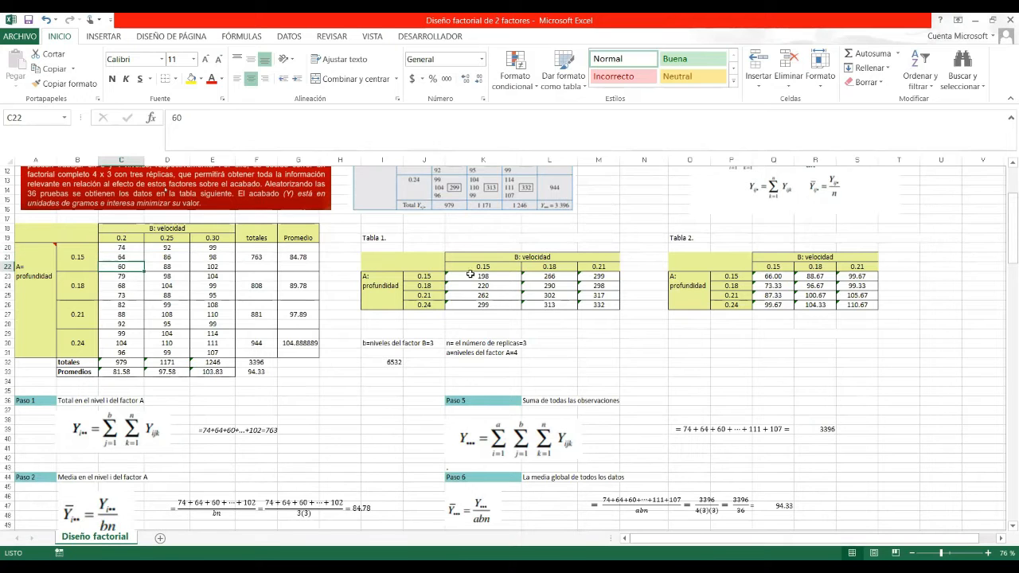
left_click(471, 274)
left_click_drag(1009, 256, 1009, 284)
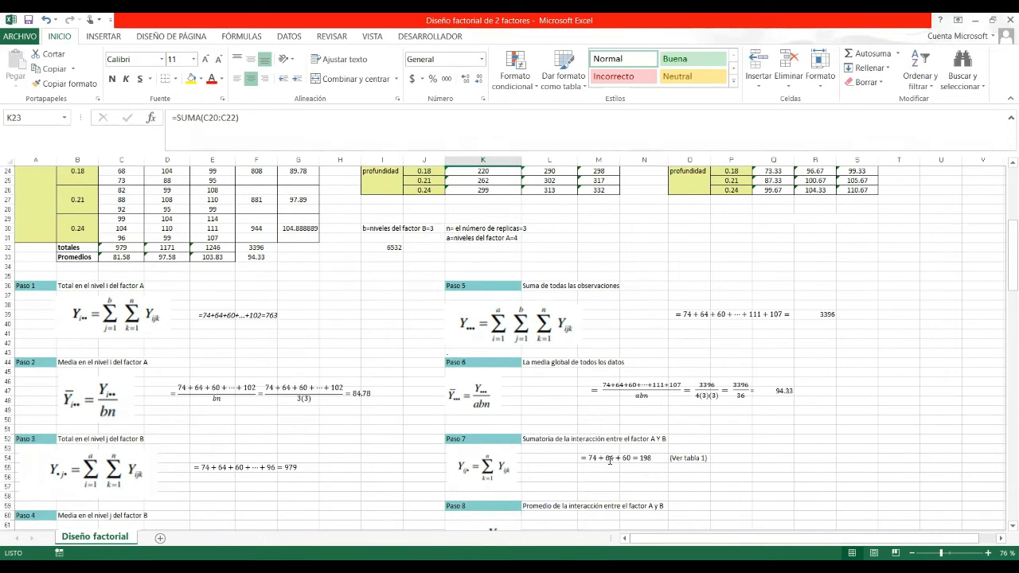
left_click_drag(1005, 252, 986, 167)
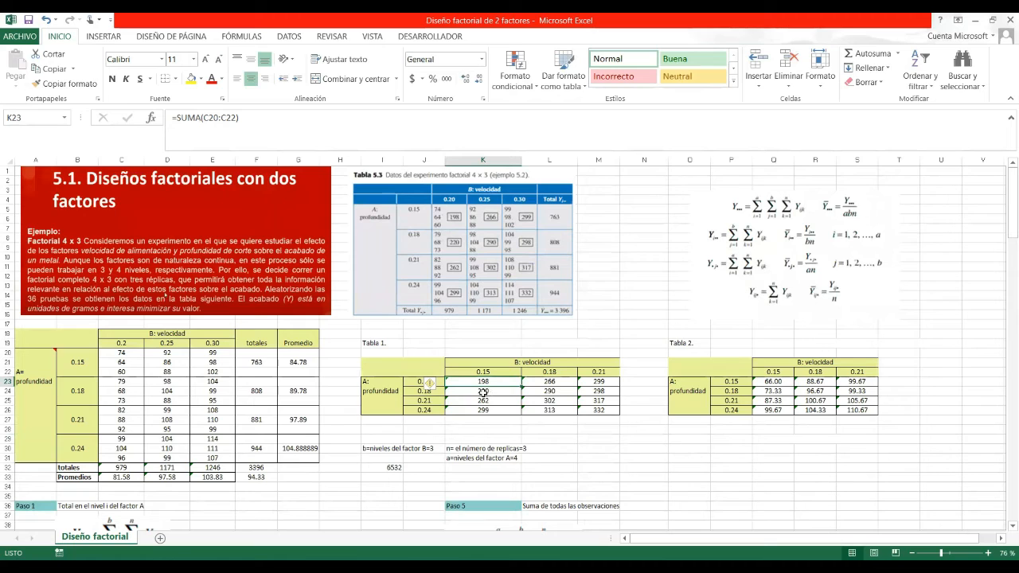
left_click(379, 347)
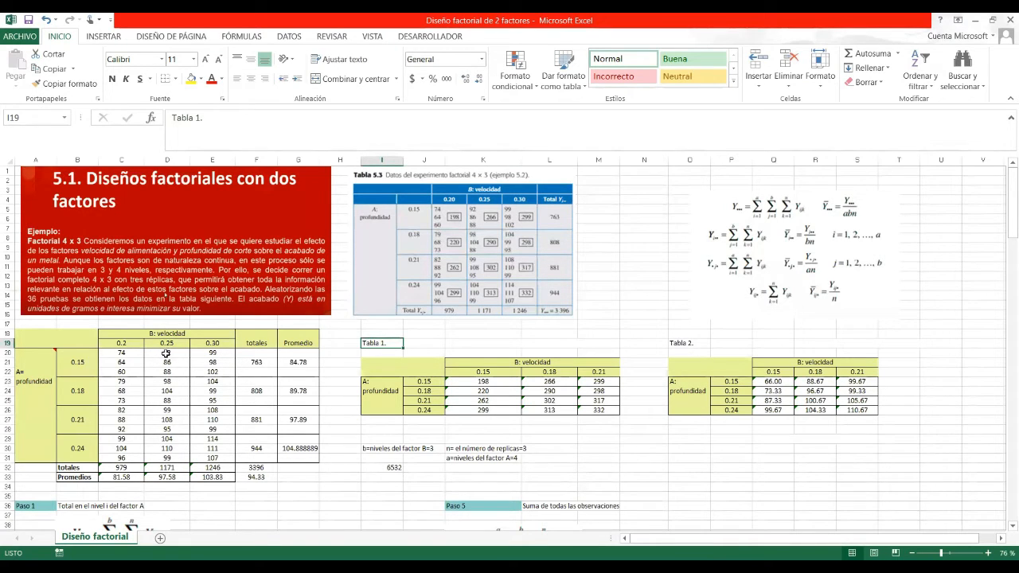
double_click(475, 381)
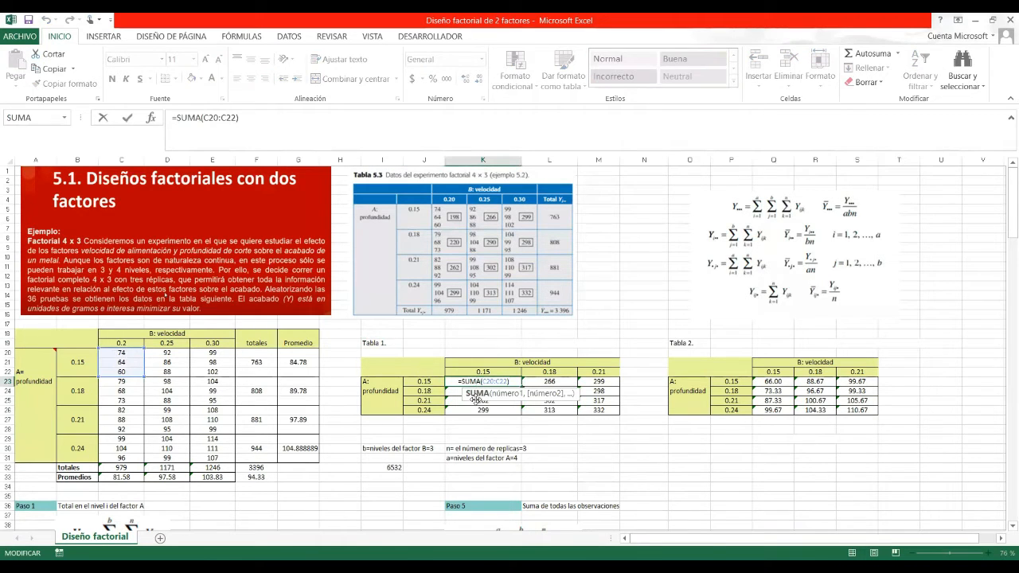
key("Return")
key("Return")
key("Return")
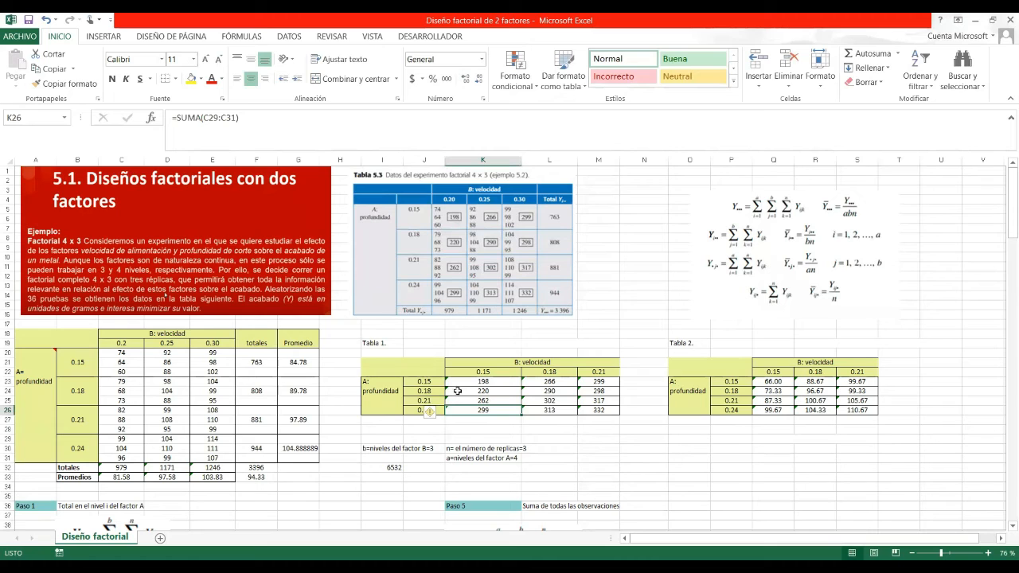
left_click(555, 402)
double_click(555, 403)
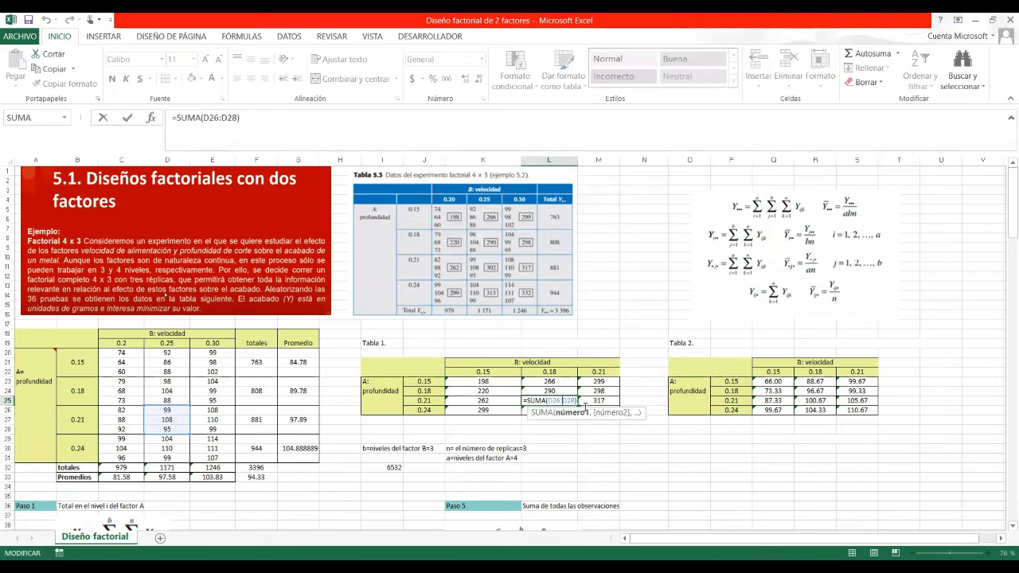
left_click(466, 411)
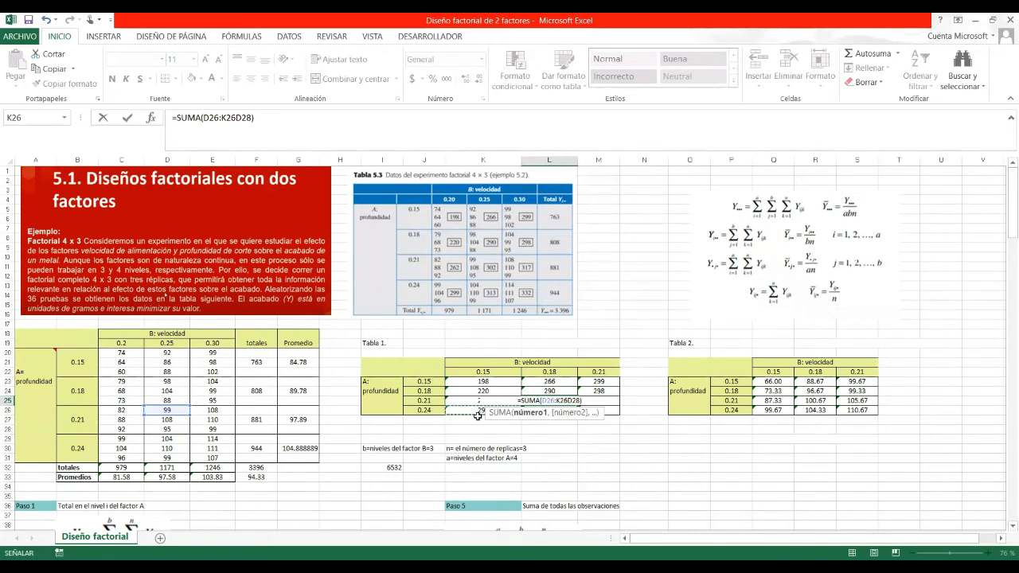
key("Escape")
left_click(478, 411)
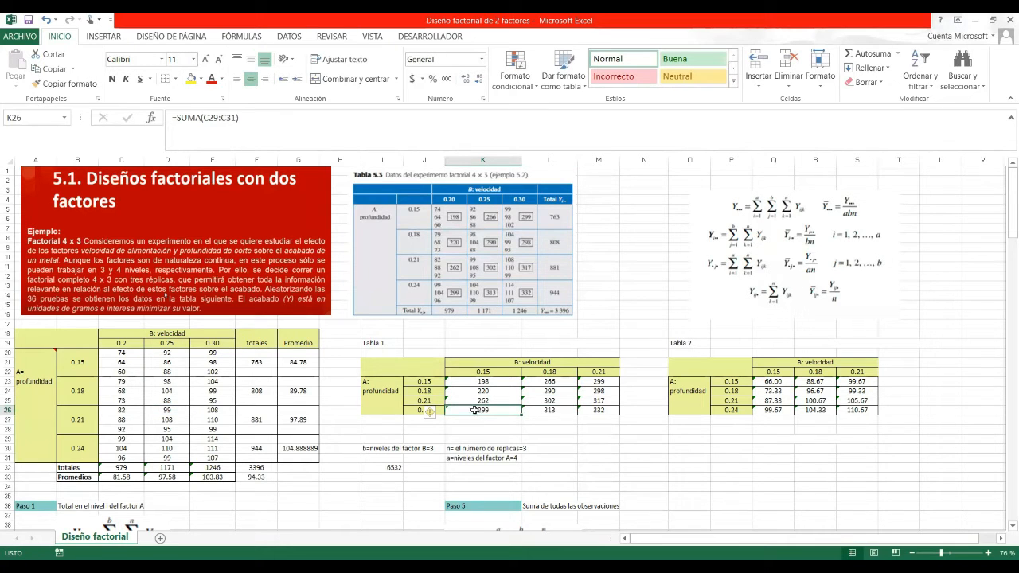
double_click(476, 410)
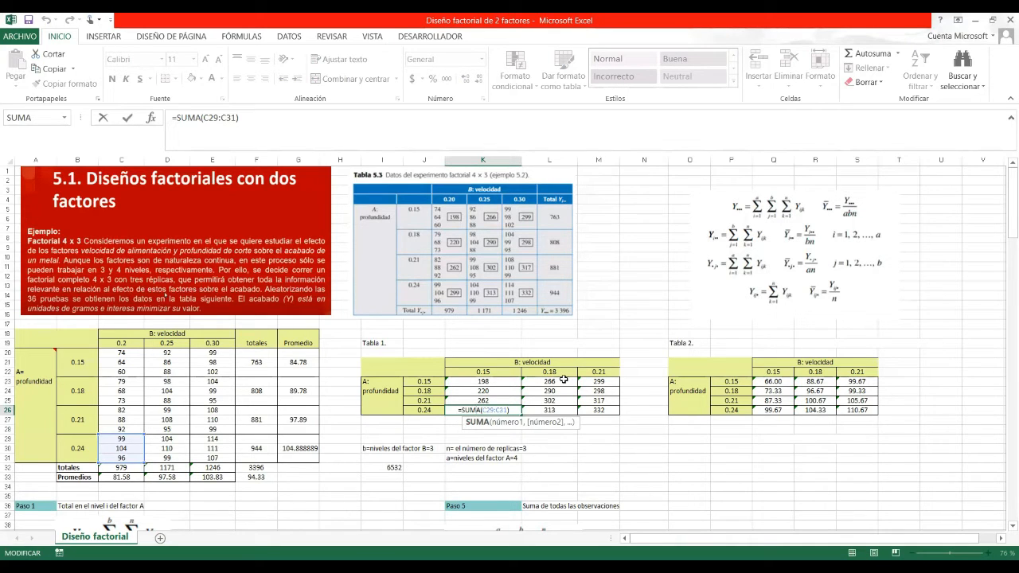
left_click(708, 448)
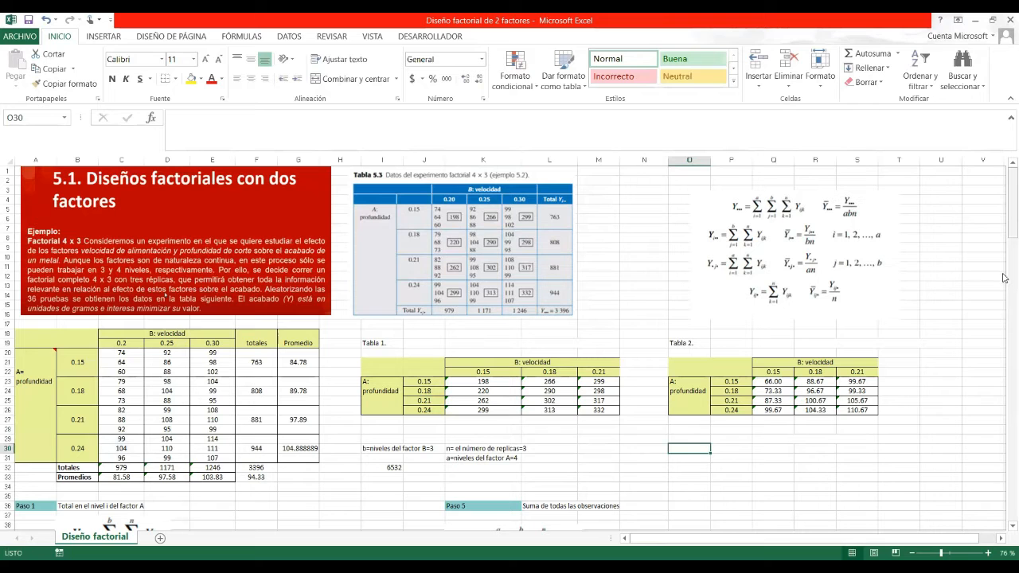
left_click_drag(1003, 274, 1004, 217)
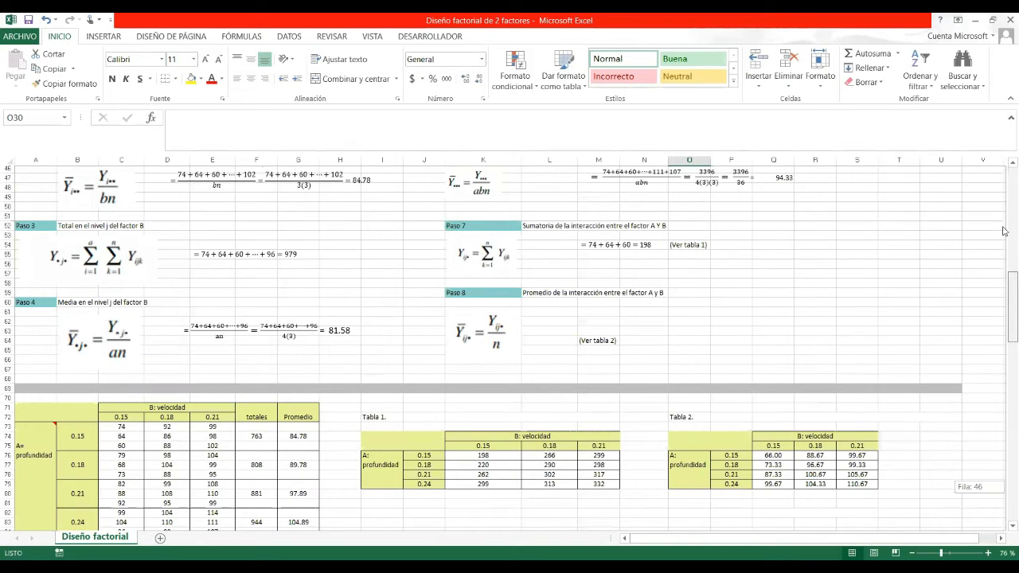
left_click_drag(1004, 232, 1004, 255)
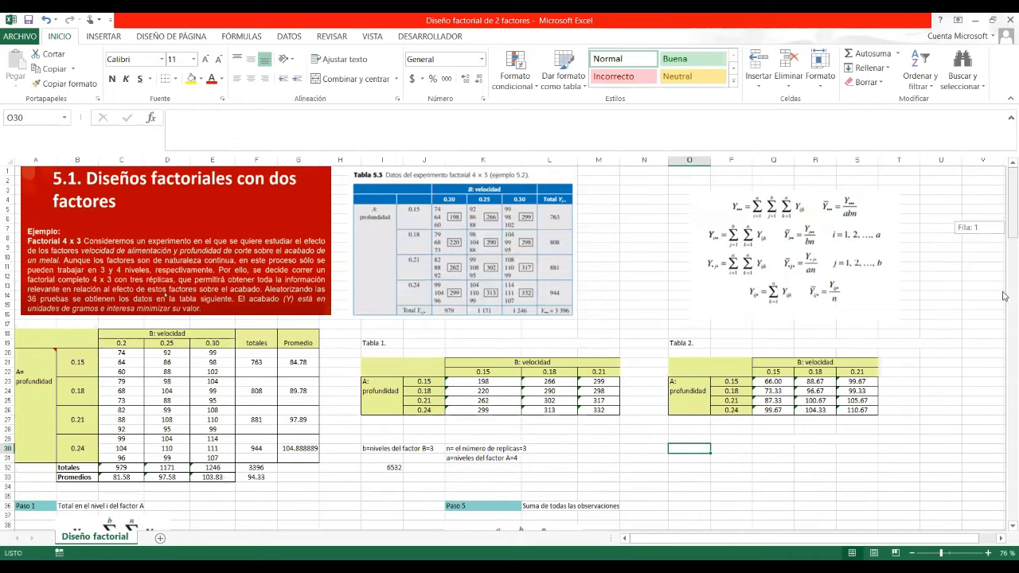
scroll(565, 454, "down", 9)
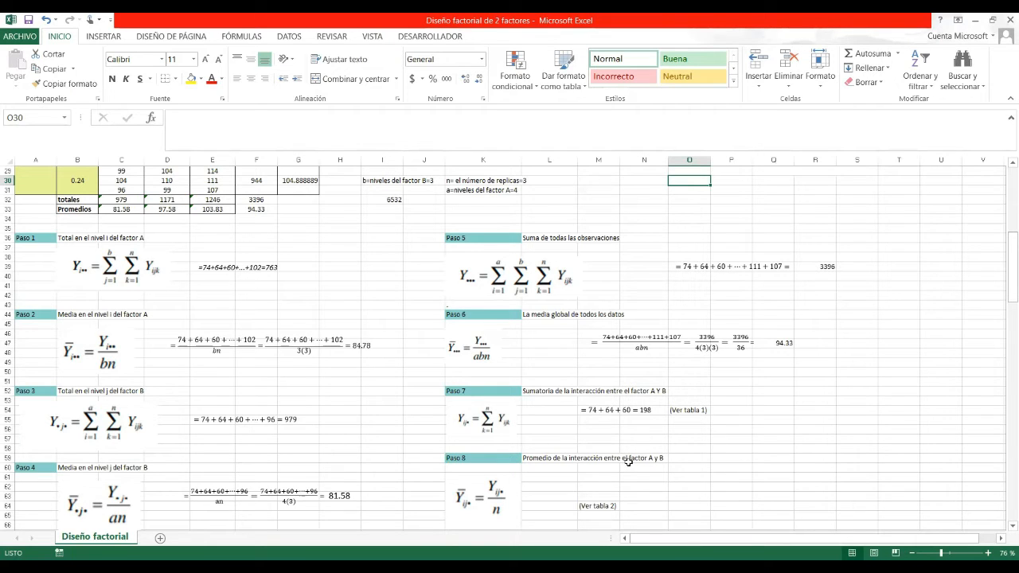
left_click(1003, 166)
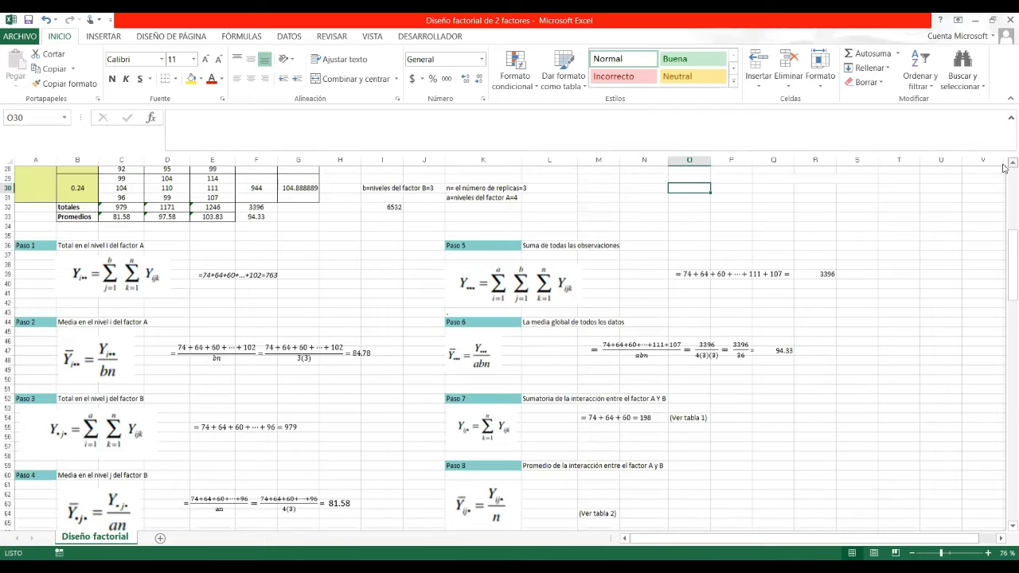
scroll(1003, 167, "up", 2)
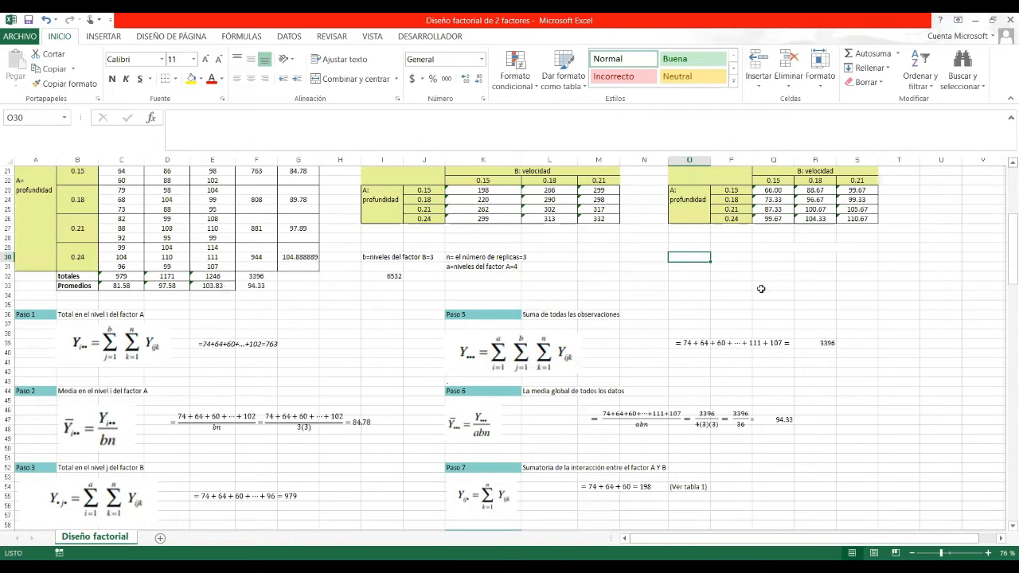
scroll(762, 289, "up", 1)
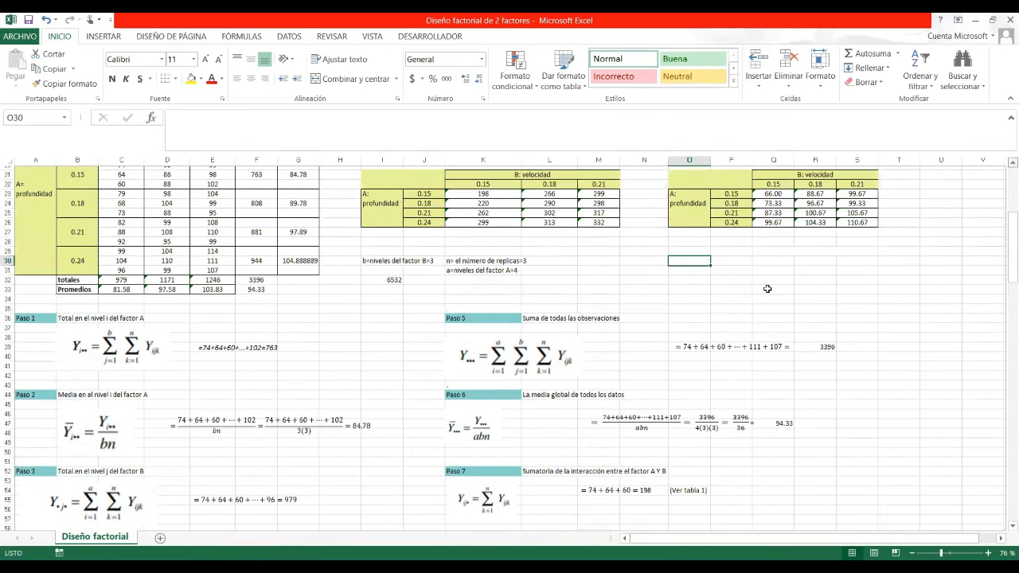
scroll(770, 288, "up", 3)
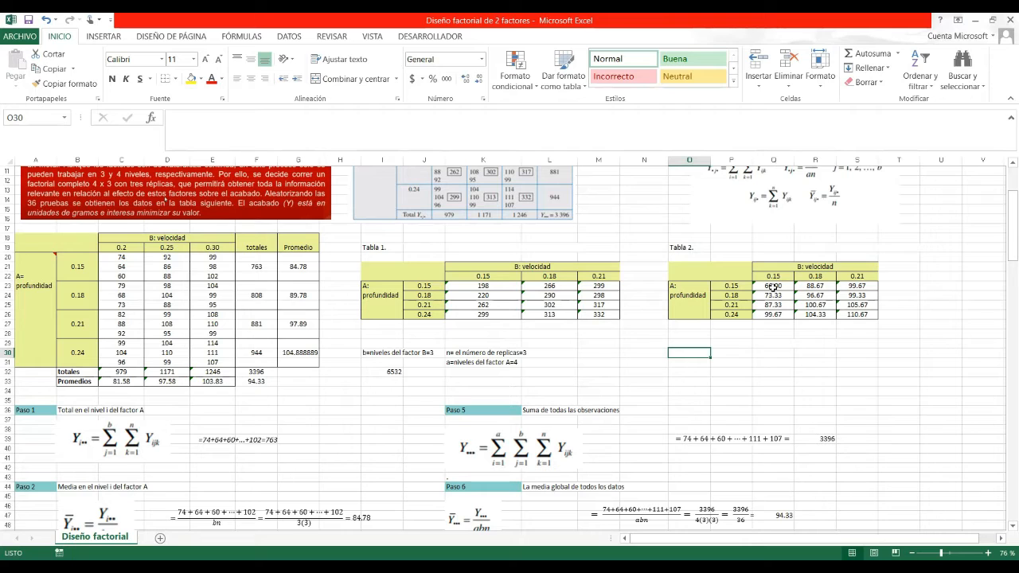
left_click(775, 313)
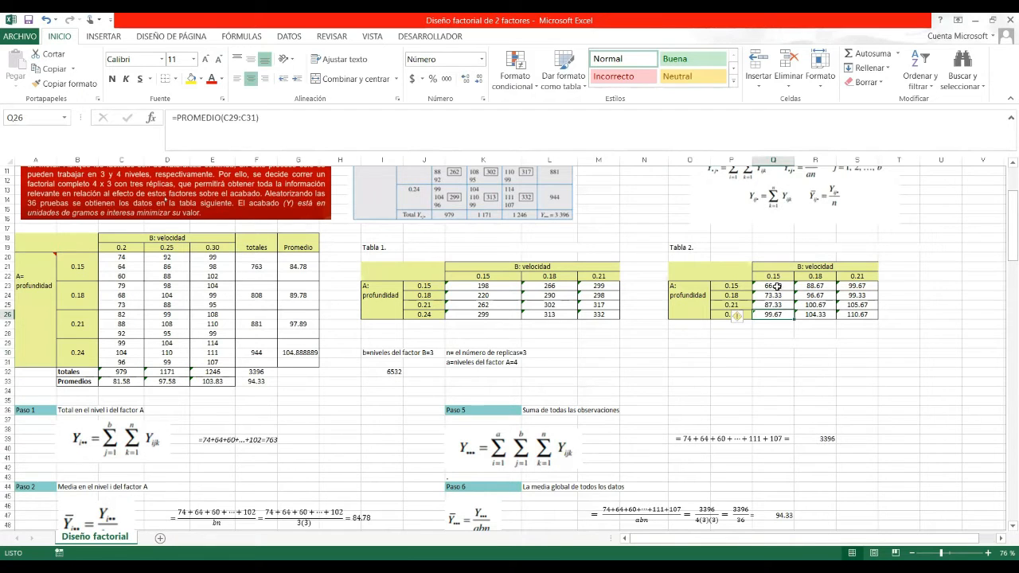
double_click(775, 286)
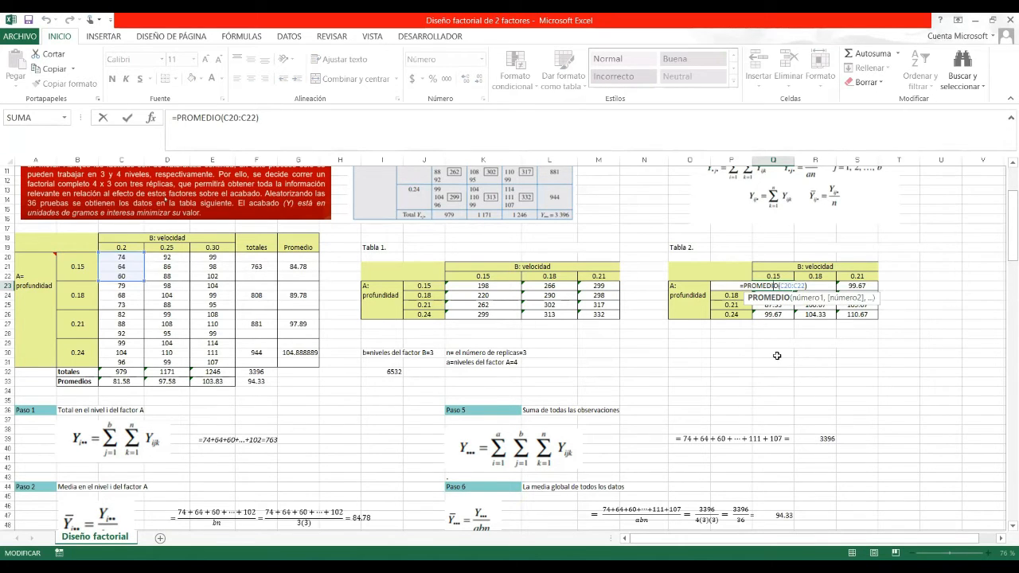
key("ctrl+Return")
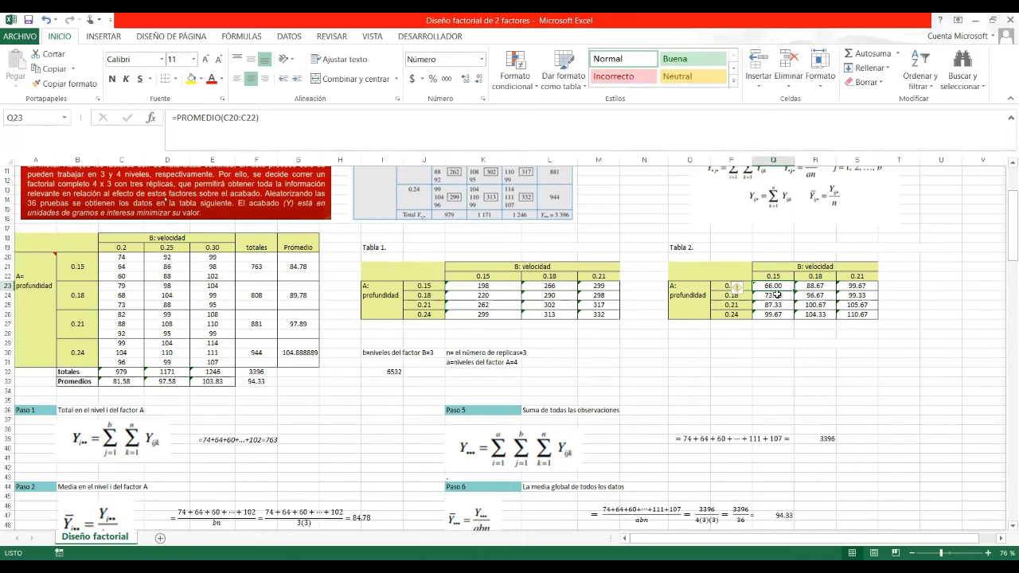
left_click(777, 295)
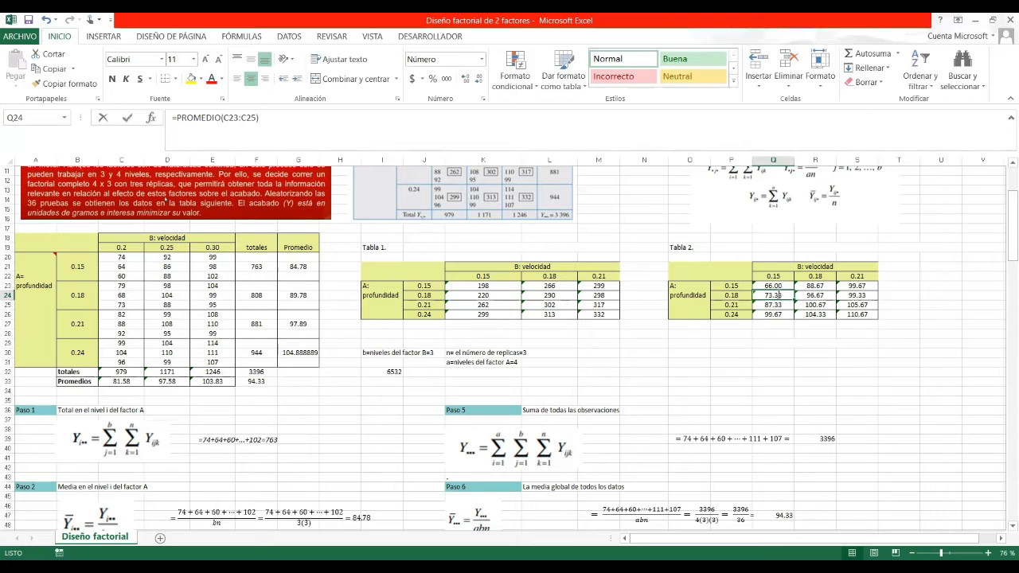
double_click(777, 294)
key("ctrl+Return")
left_click(778, 308)
double_click(780, 317)
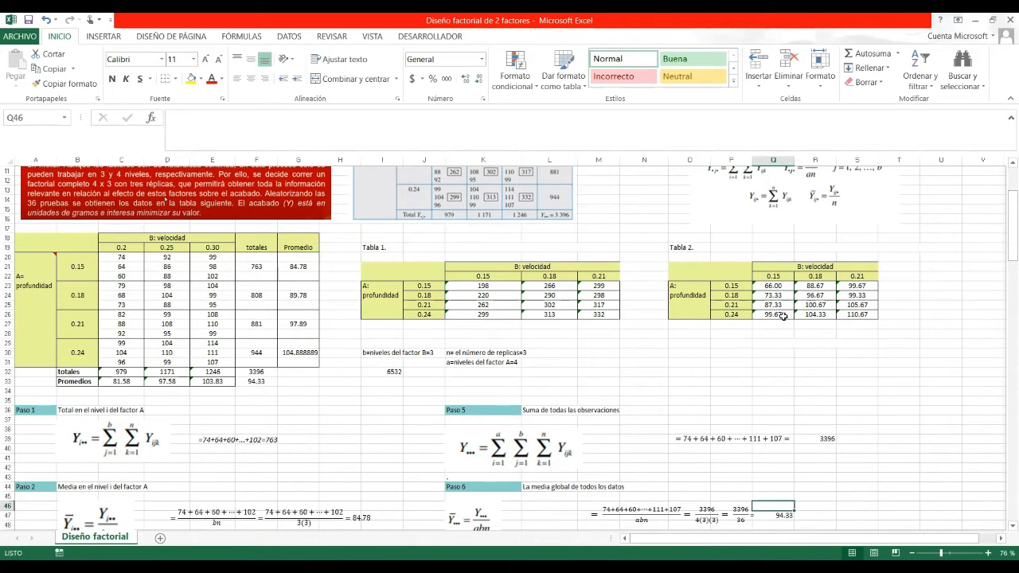
double_click(785, 315)
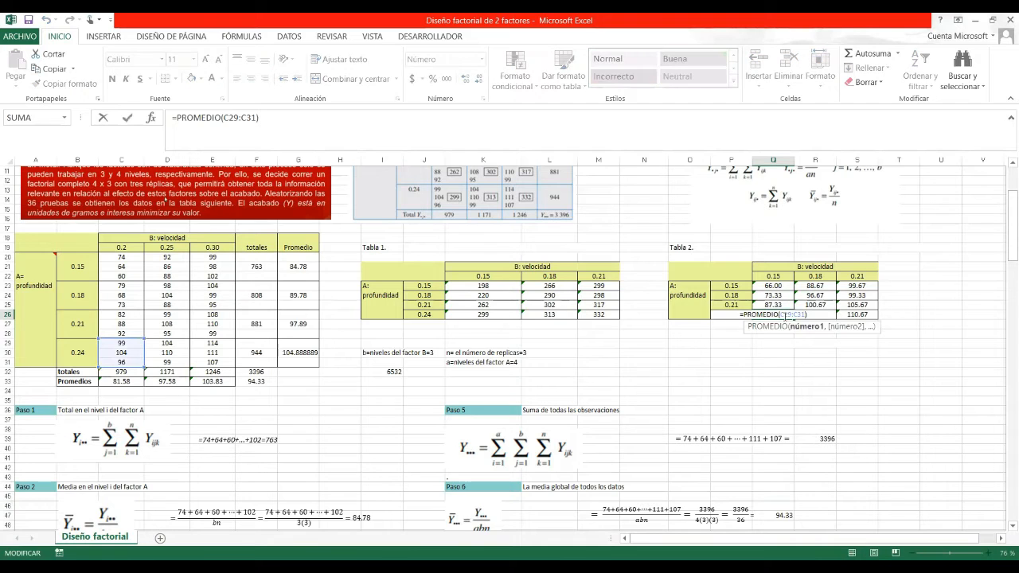
key("Escape")
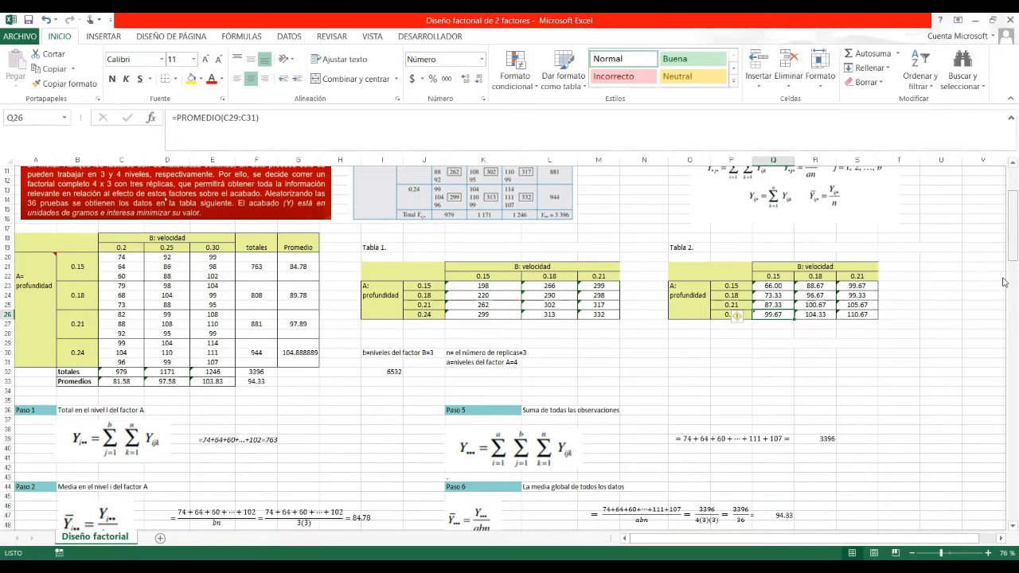
left_click_drag(1006, 303, 1004, 317)
scroll(800, 385, "down", 1)
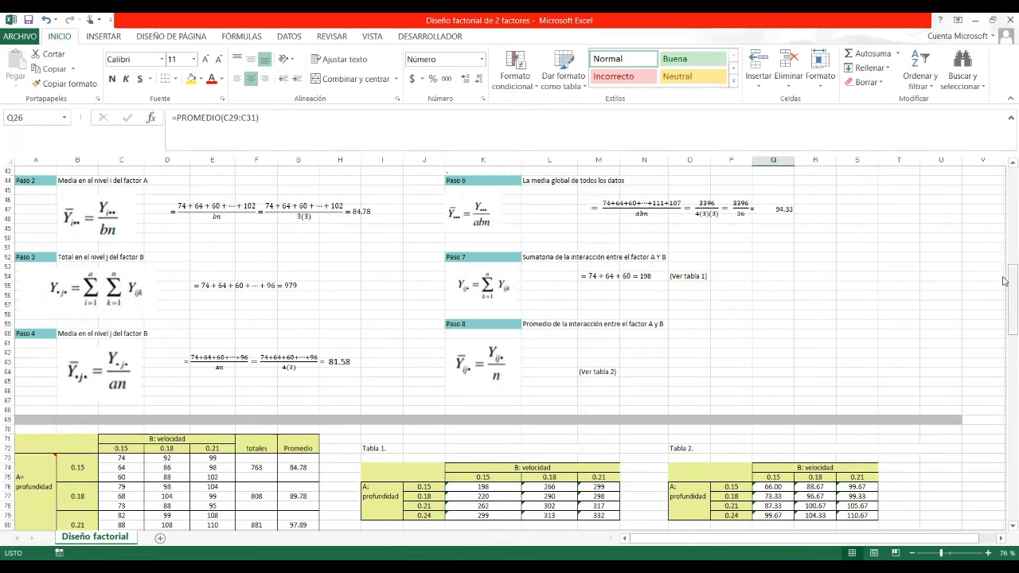
left_click_drag(1004, 291, 1004, 374)
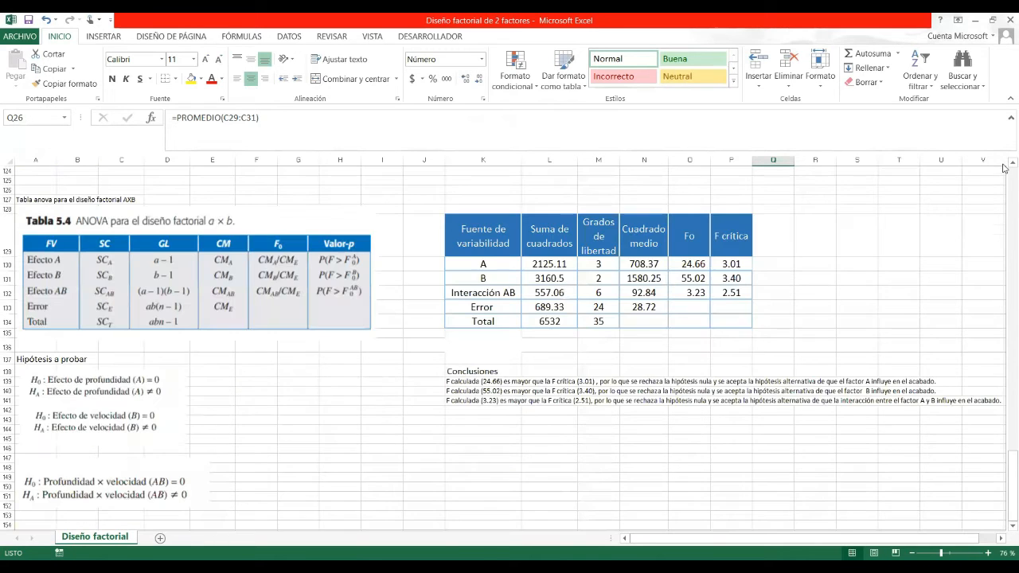
left_click(1004, 166)
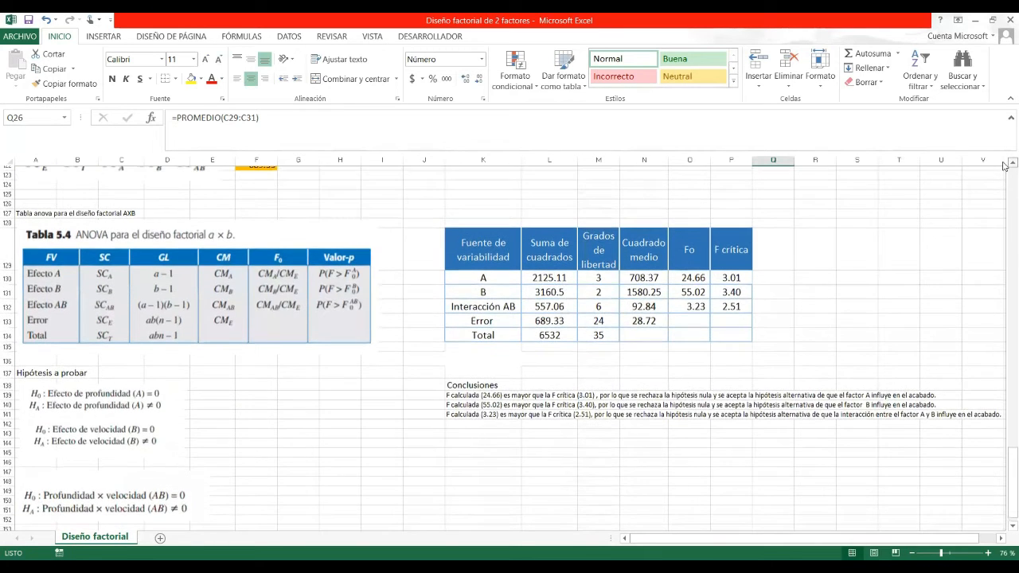
left_click(1004, 164)
left_click(1004, 165)
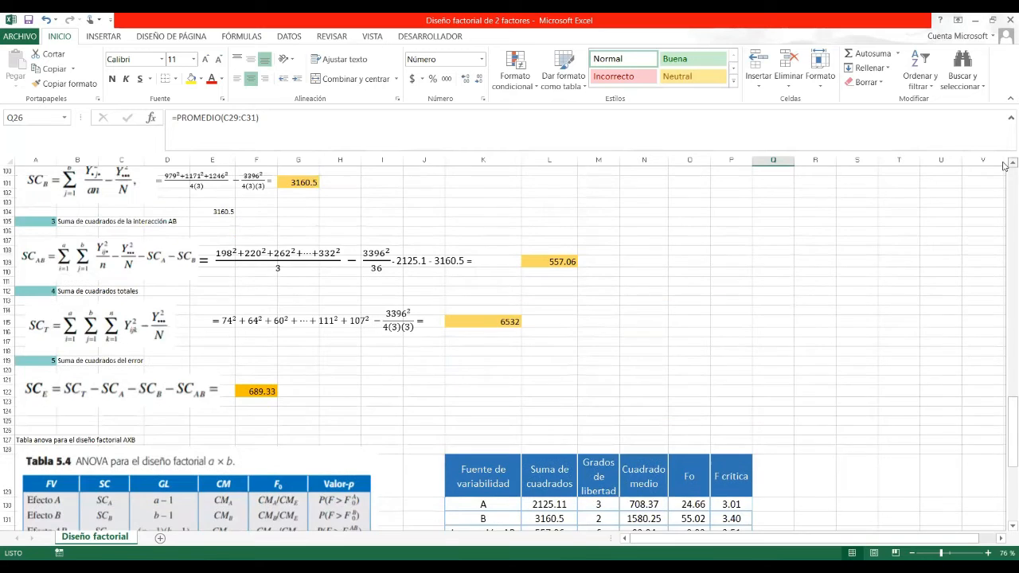
left_click(1004, 165)
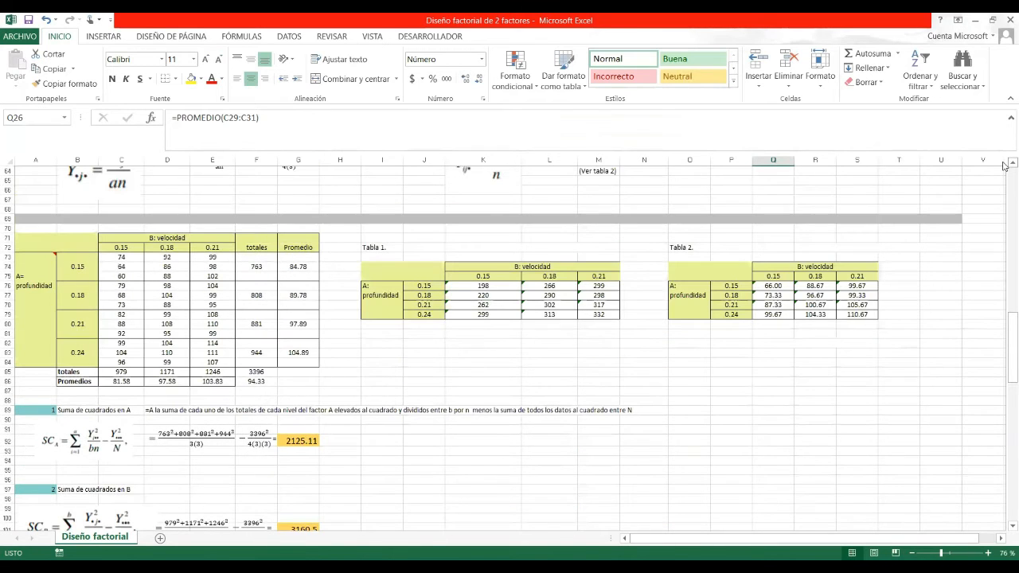
scroll(978, 239, "up", 1)
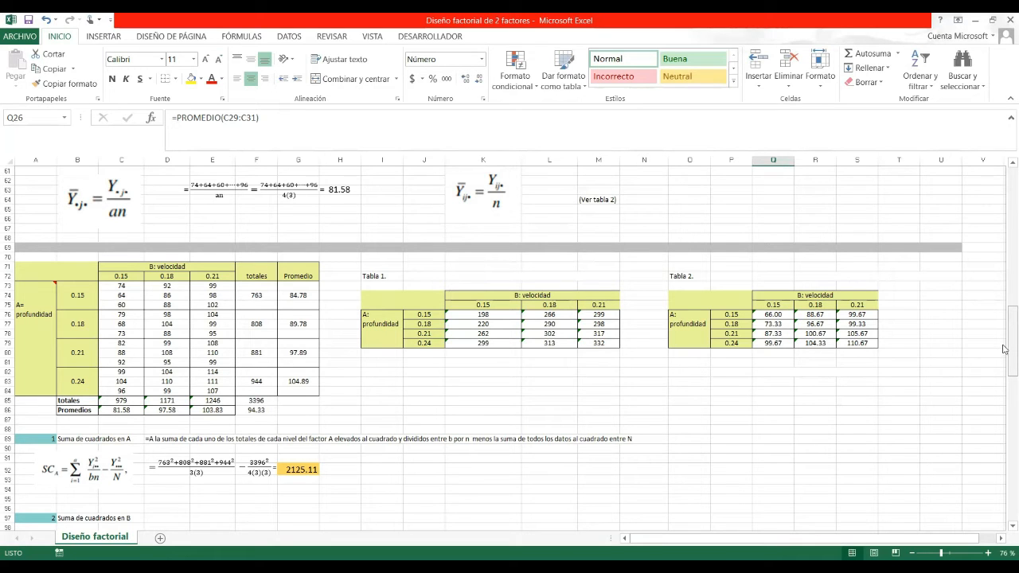
left_click_drag(1003, 349, 1004, 353)
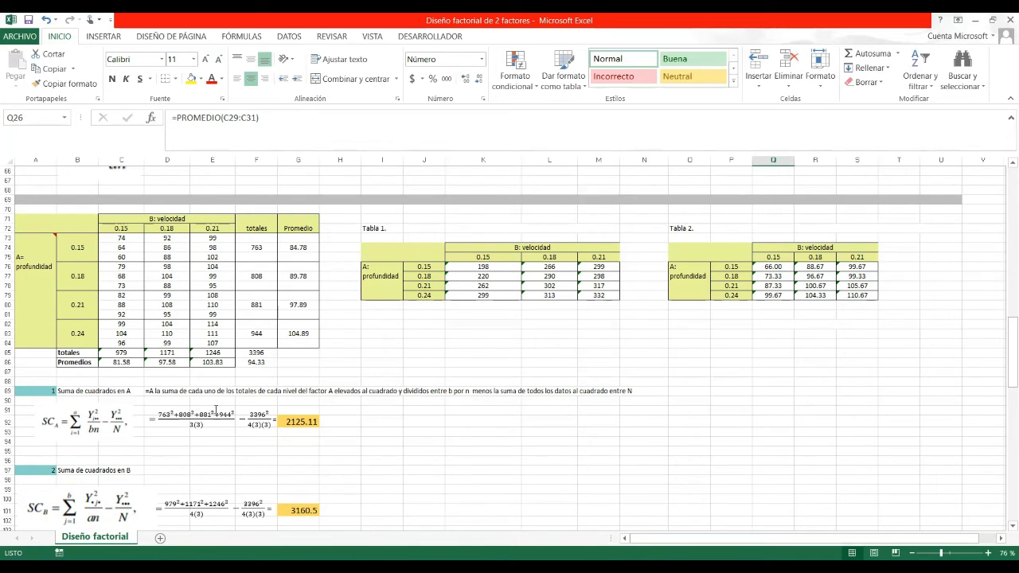
left_click(259, 250)
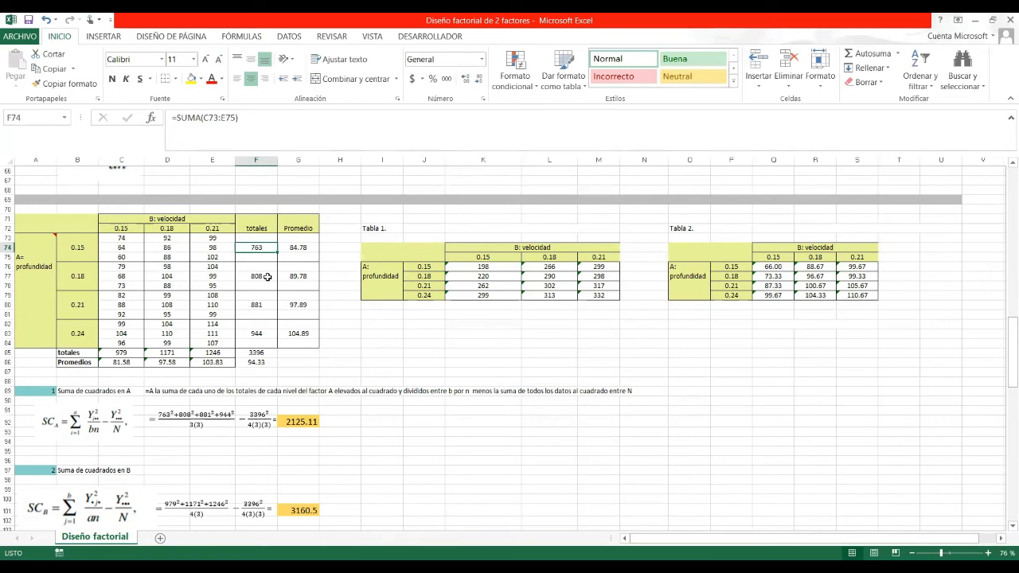
left_click(268, 276)
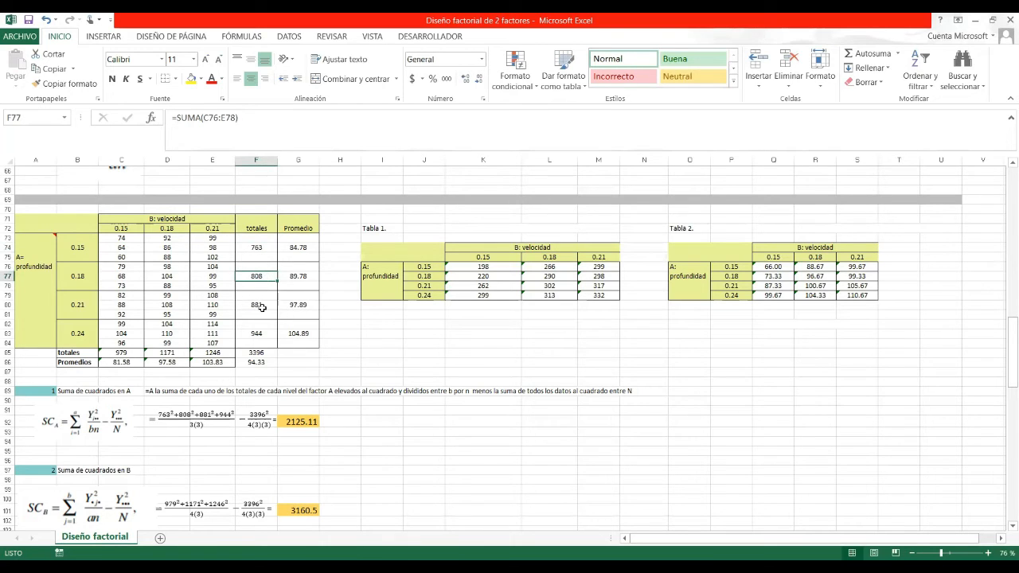
left_click(261, 306)
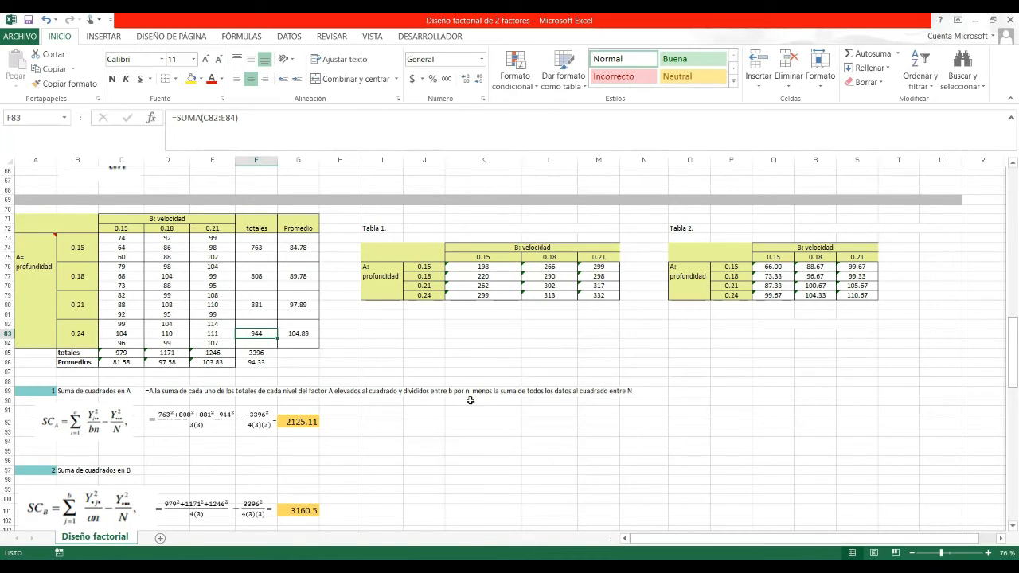
left_click(269, 353)
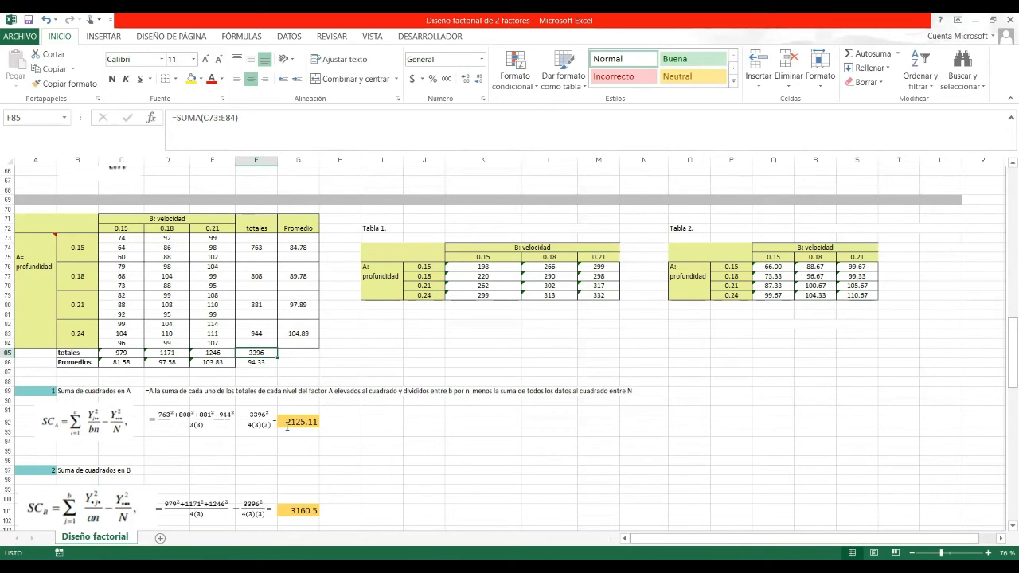
left_click(302, 421)
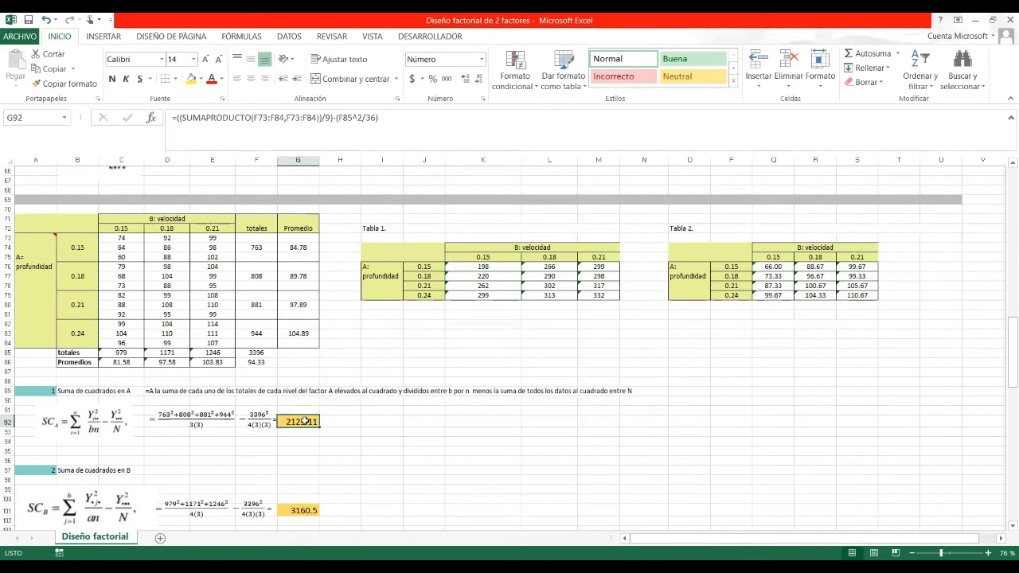
double_click(304, 421)
left_click(359, 417)
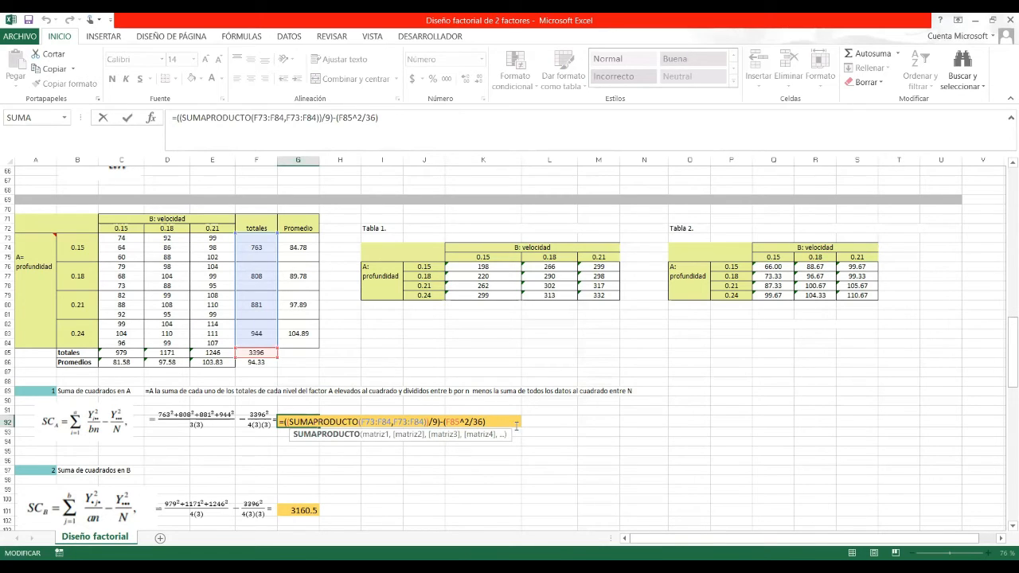
left_click(427, 470)
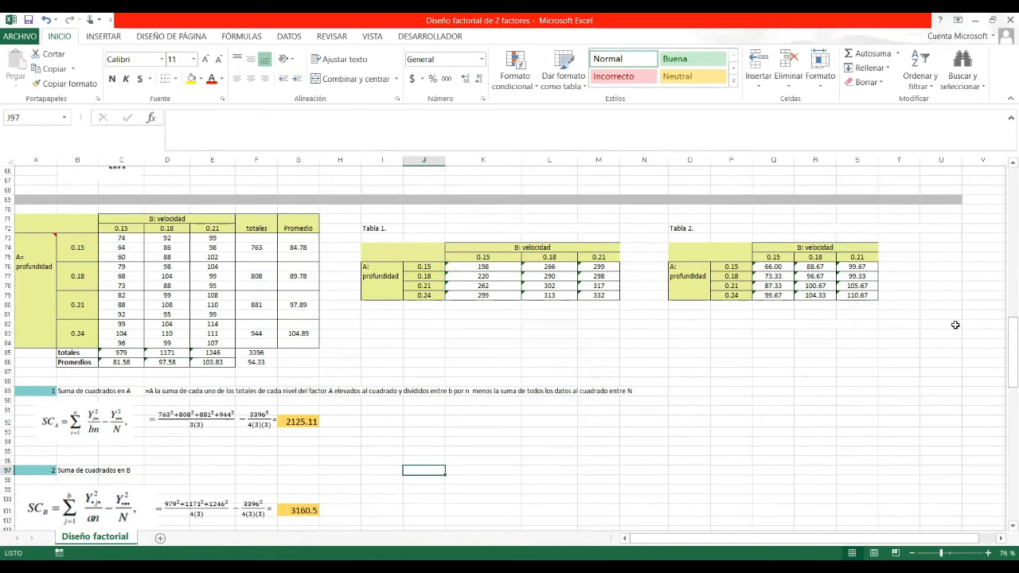
Review the G101 formula to confirm SS for B is 3160.5, then reach the SC_AB row.
left_click_drag(1006, 355, 1005, 370)
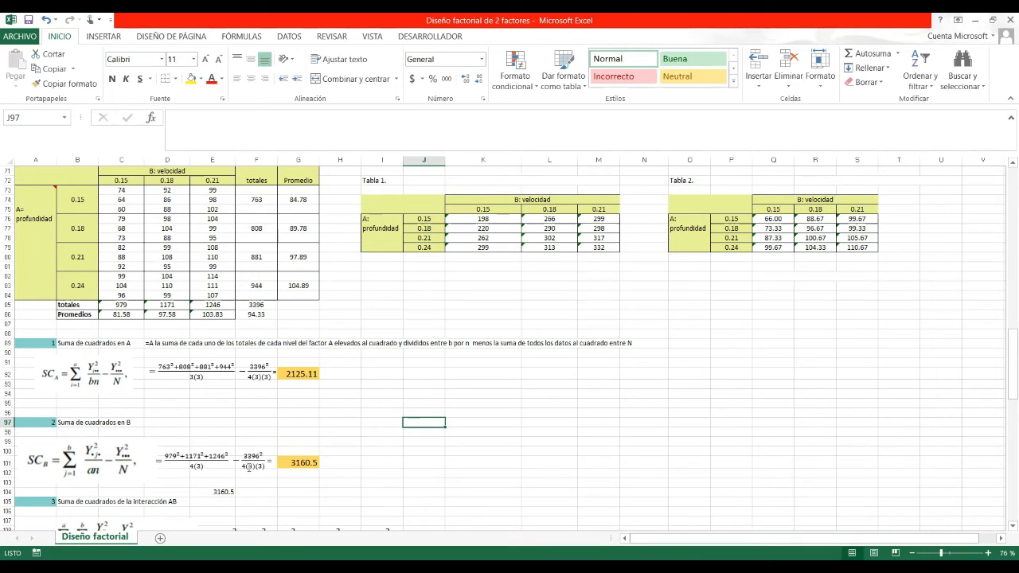
double_click(305, 462)
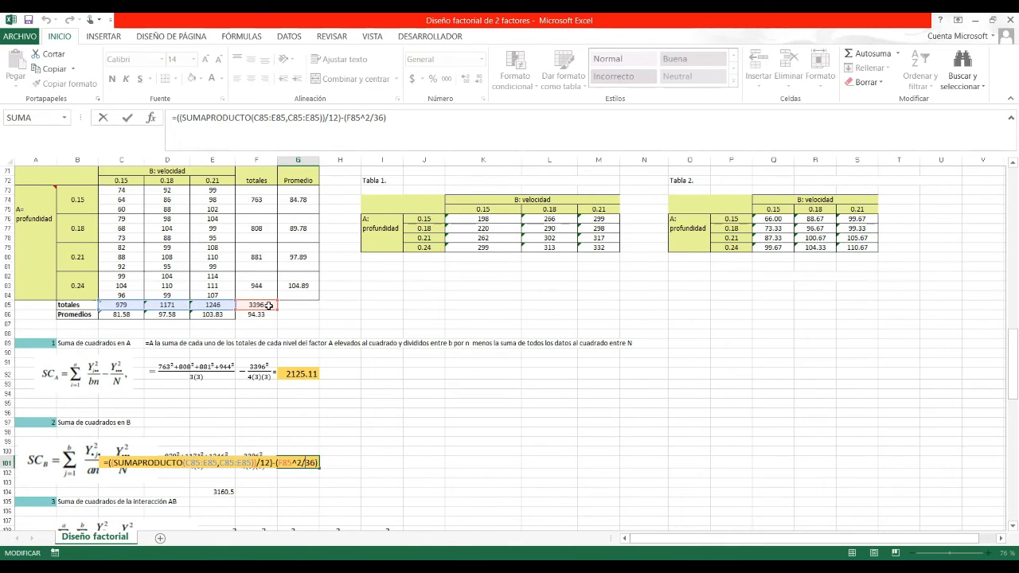
key("ctrl+Return")
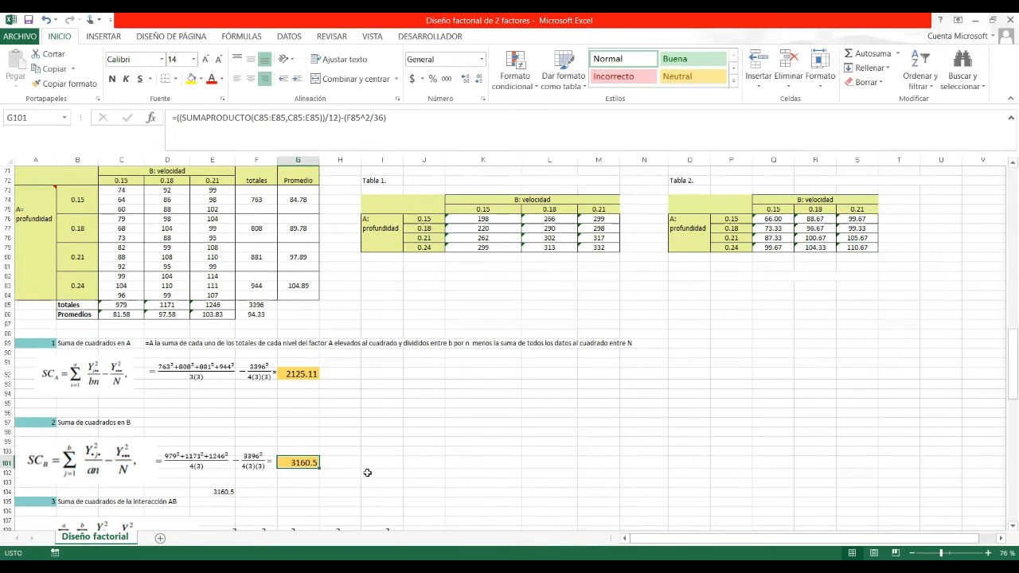
key("Down")
key("Down")
key("Down")
key("Down")
key("Down")
key("Down")
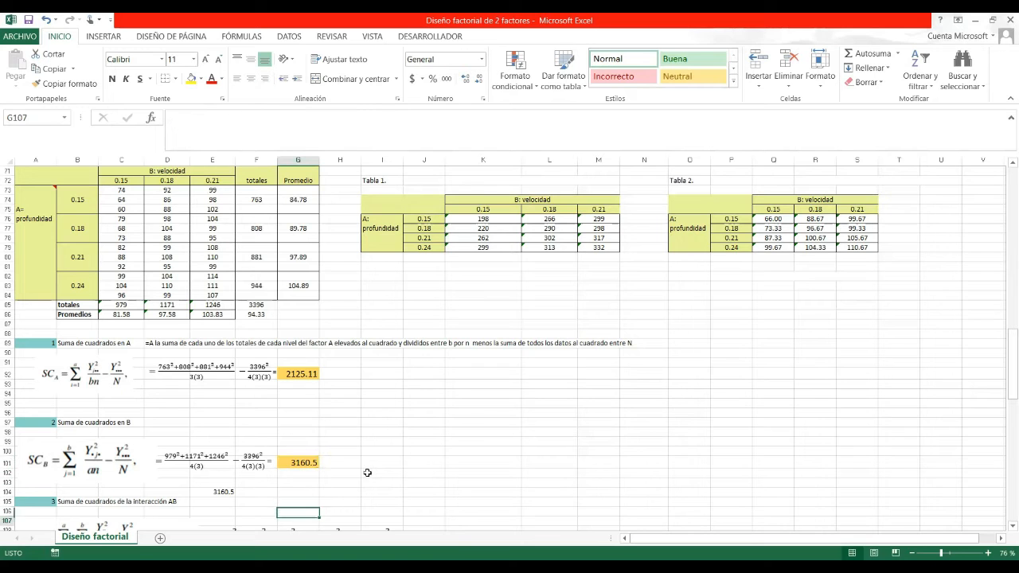
key("Down")
key("Down")
key("Down")
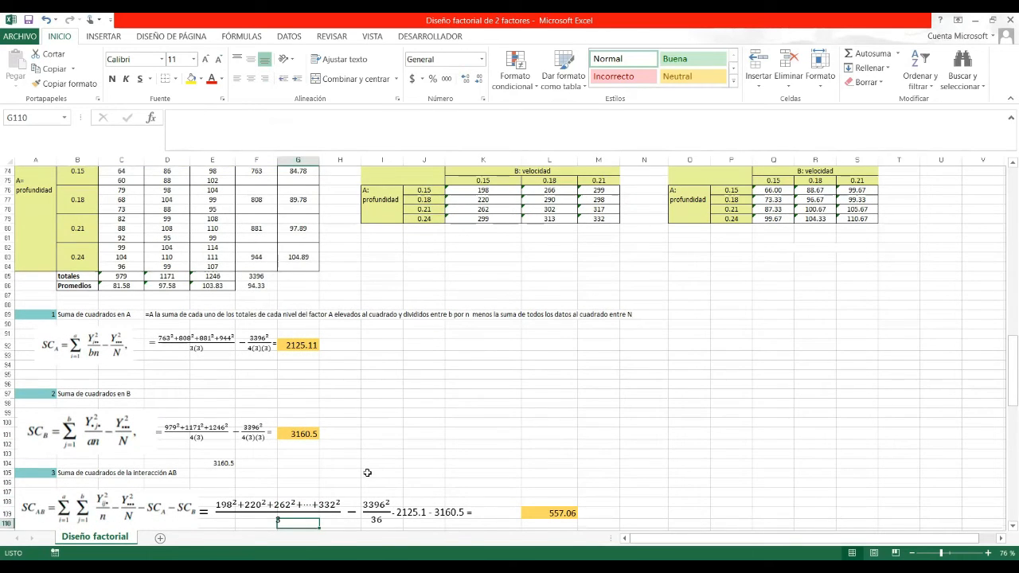
key("Down")
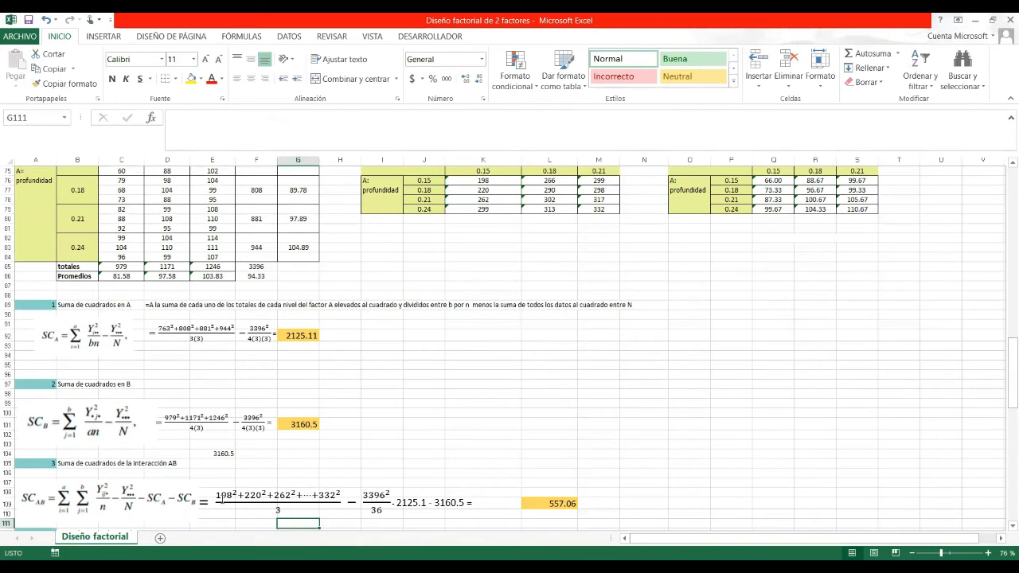
left_click(491, 184)
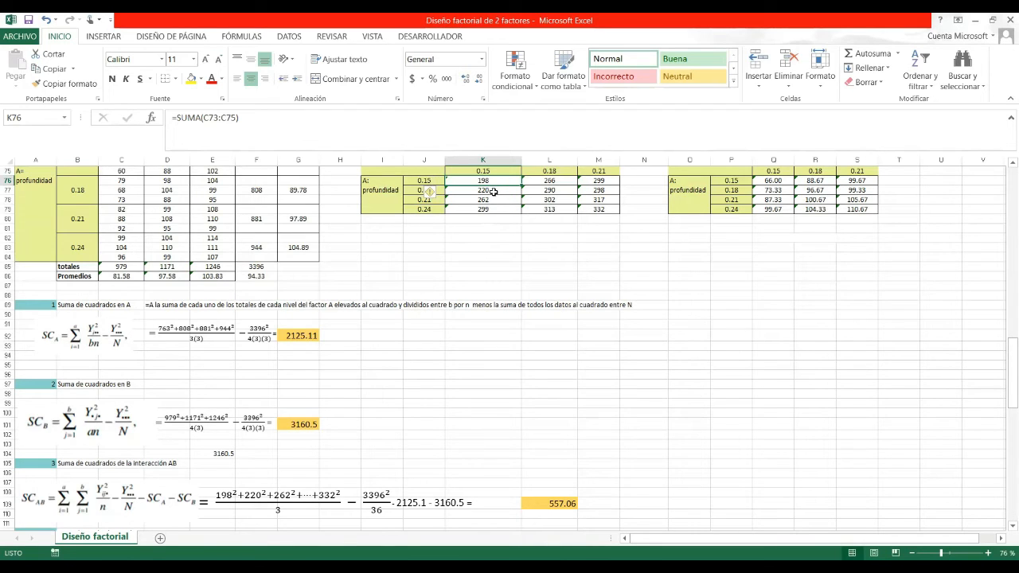
left_click(494, 192)
left_click(493, 200)
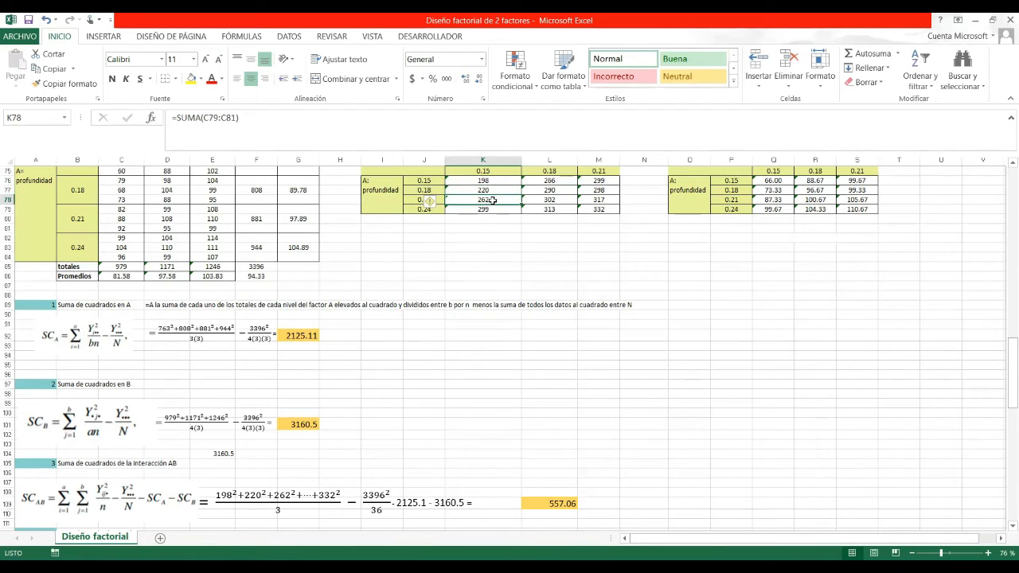
left_click(607, 210)
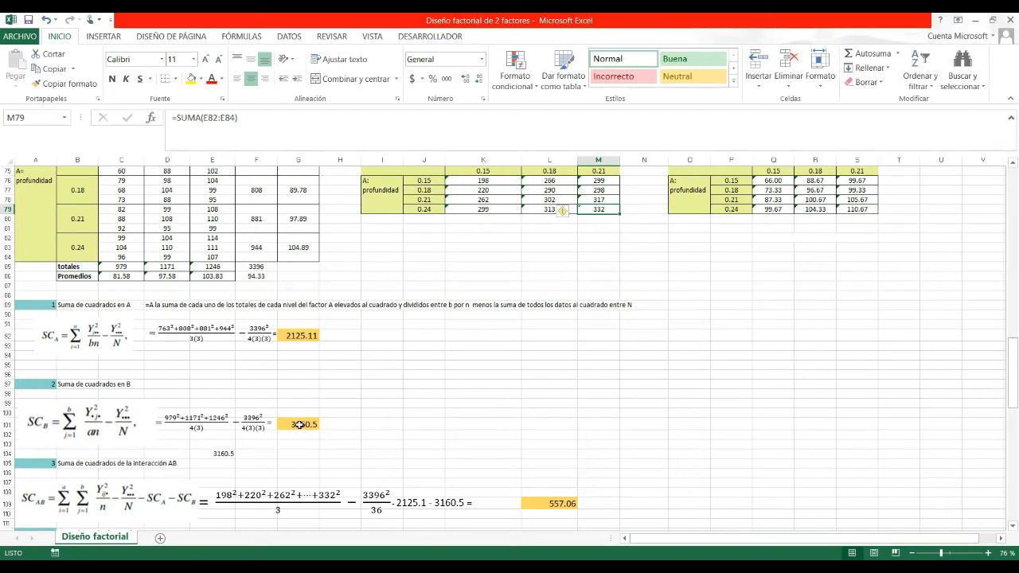
double_click(546, 503)
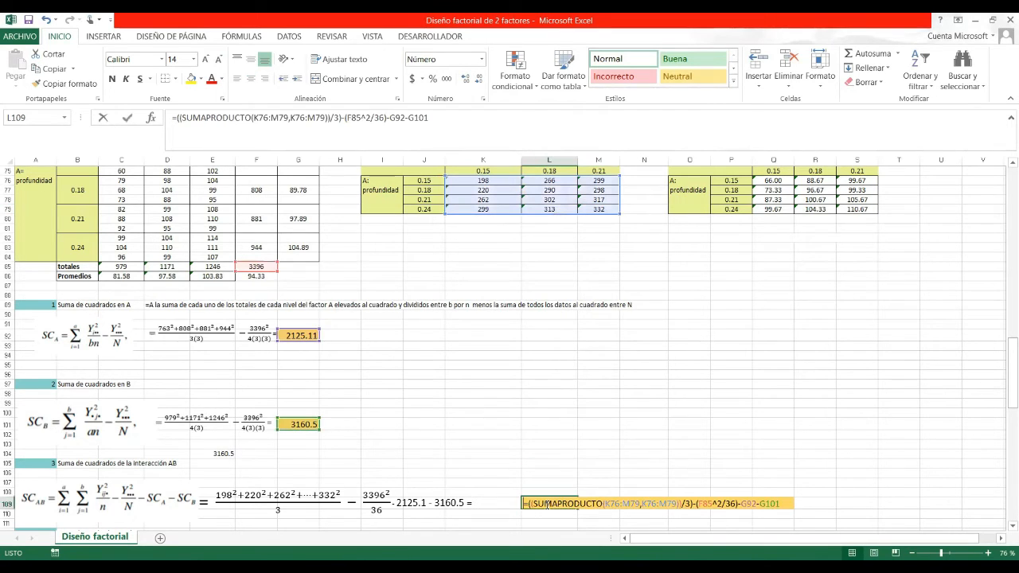
left_click(605, 503)
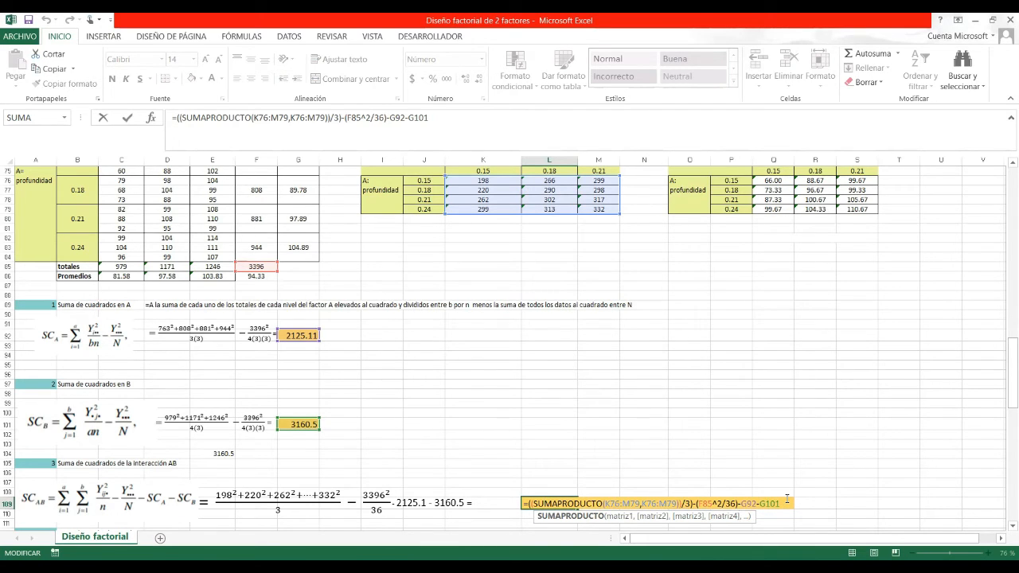
key("ctrl+Return")
key("Down")
key("Down")
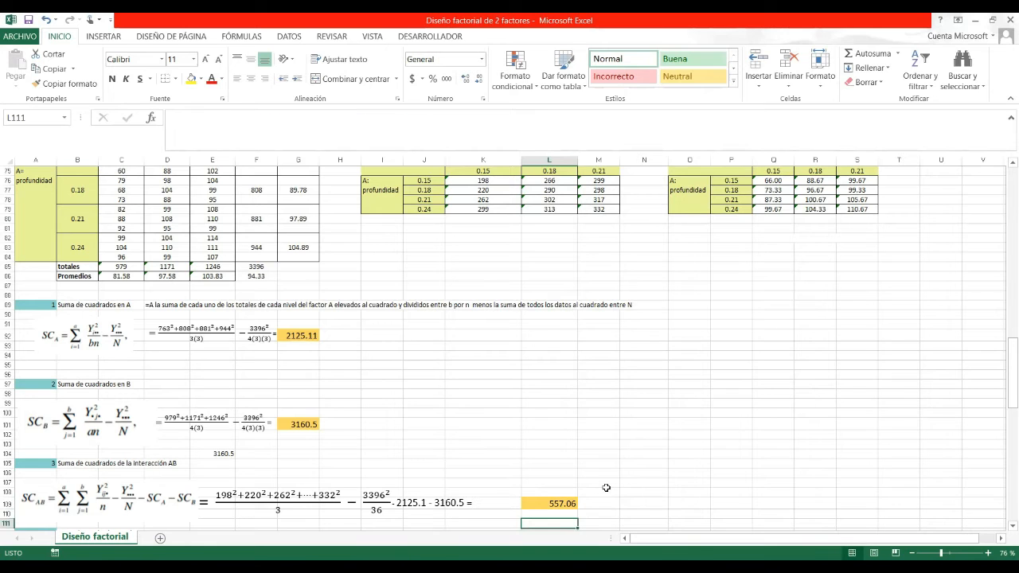
Verify F122's error sum of squares =K115-G92-G101-L109 gives 689.33, then scroll to the ANOVA table.
key("Down")
key("Down")
key("Down")
key("Down")
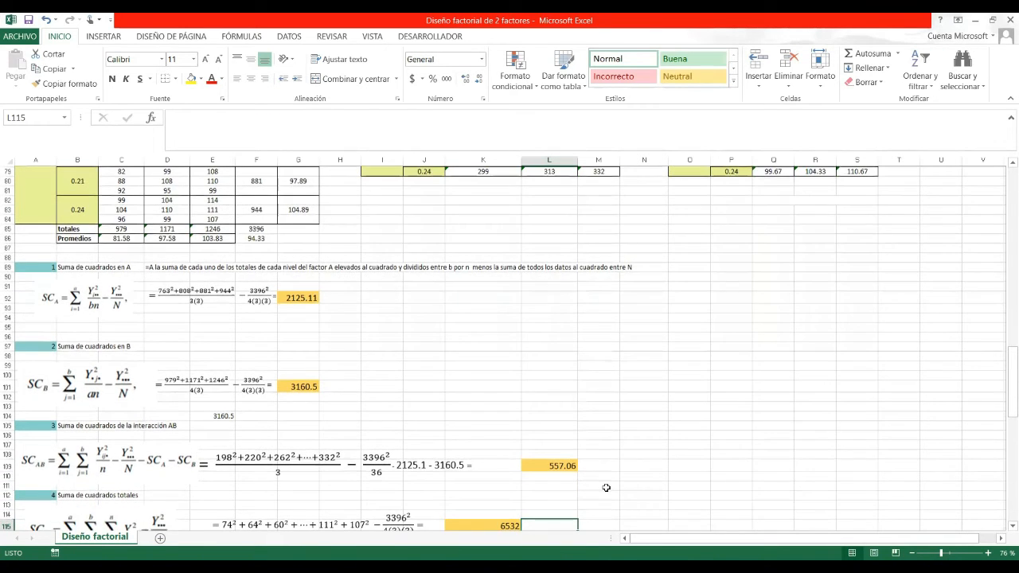
key("Down")
key("Down")
key("Down")
key("Down")
key("Down")
key("Down")
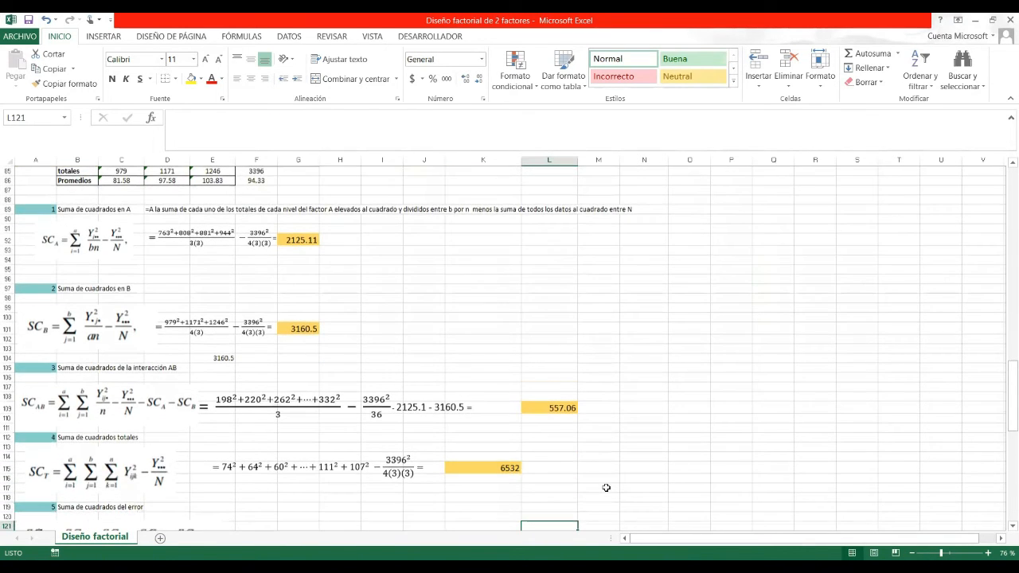
key("Down")
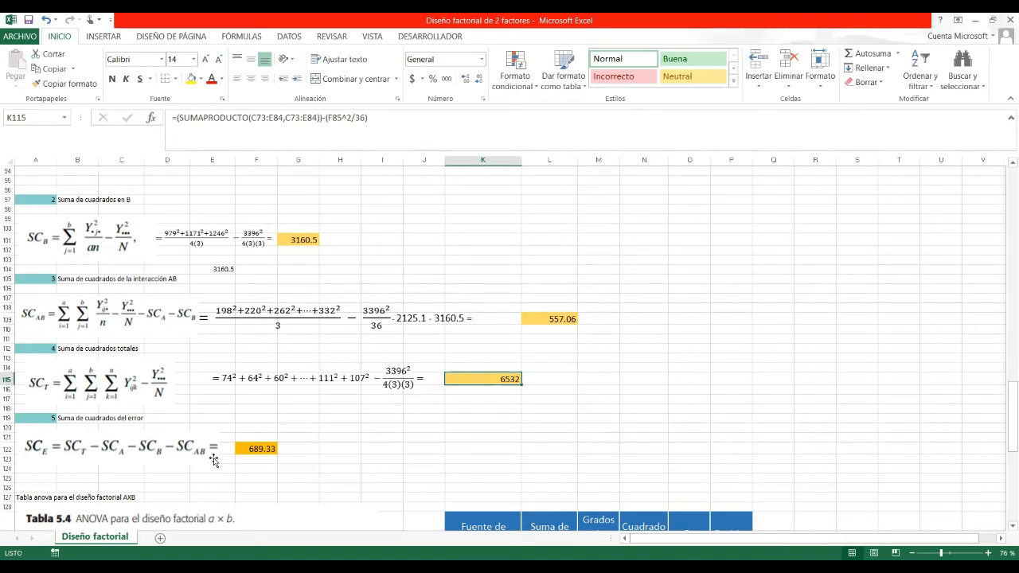
double_click(258, 448)
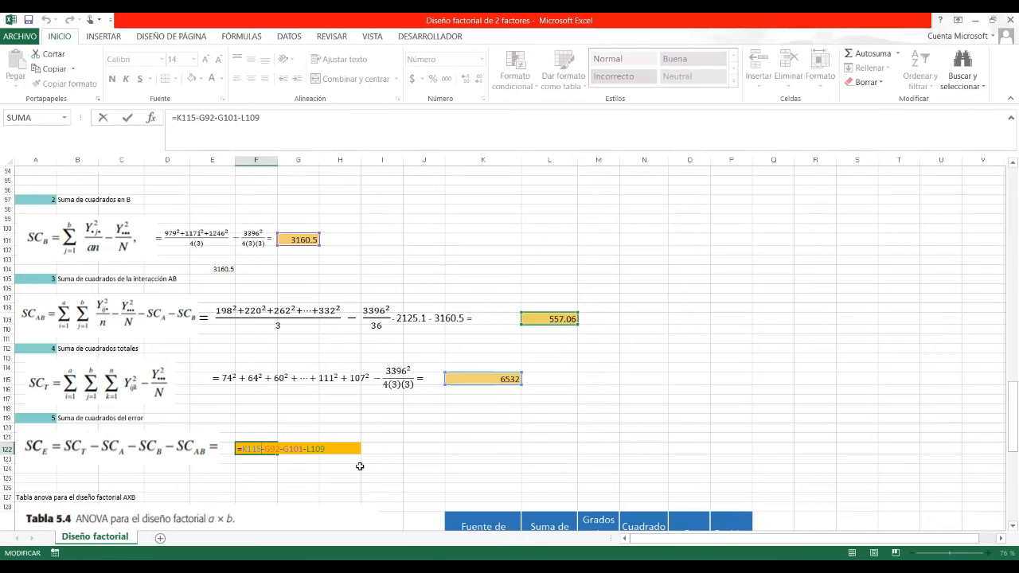
key("Escape")
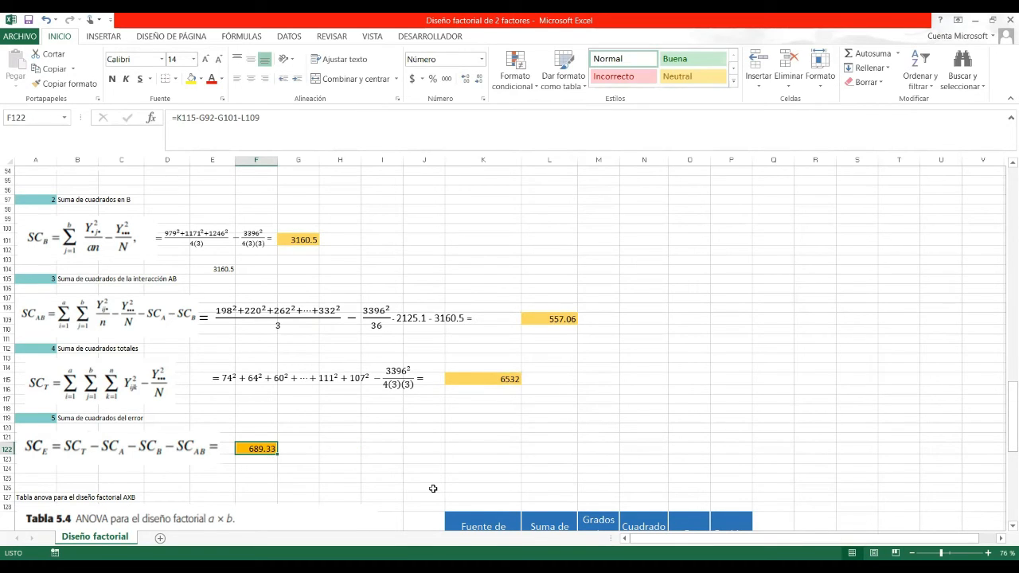
left_click_drag(1005, 404, 1004, 444)
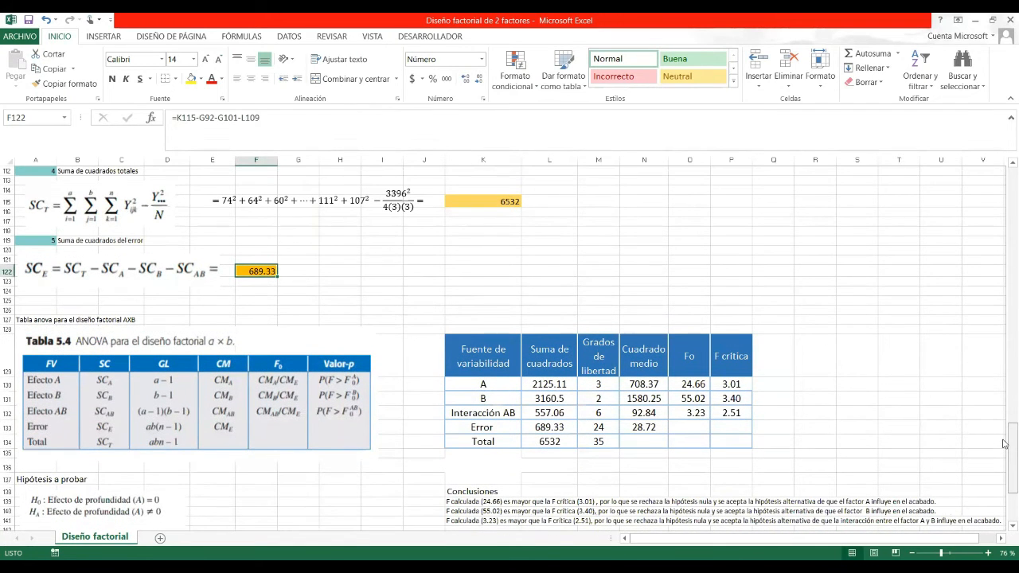
scroll(1005, 450, "down", 1)
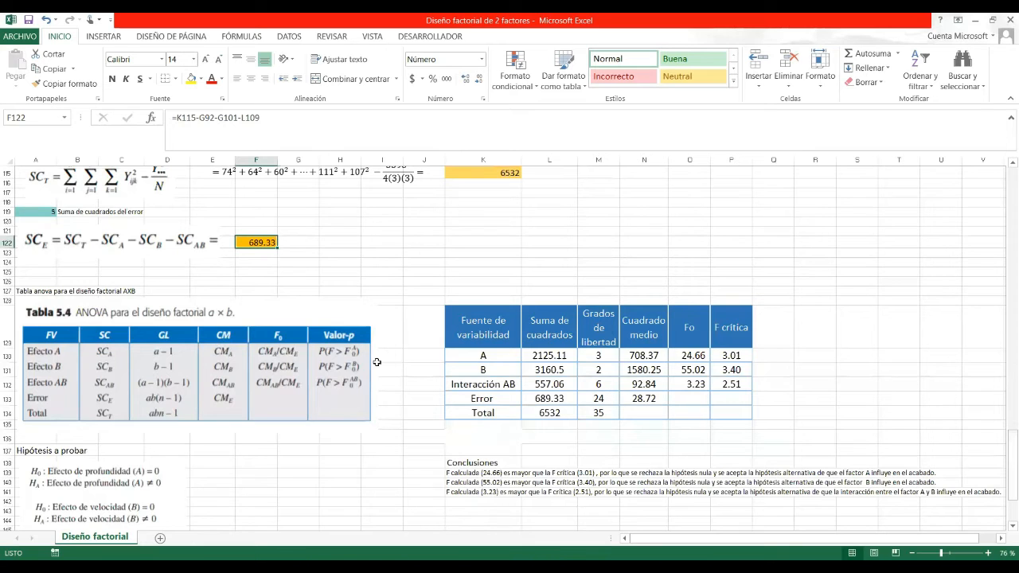
left_click(284, 336)
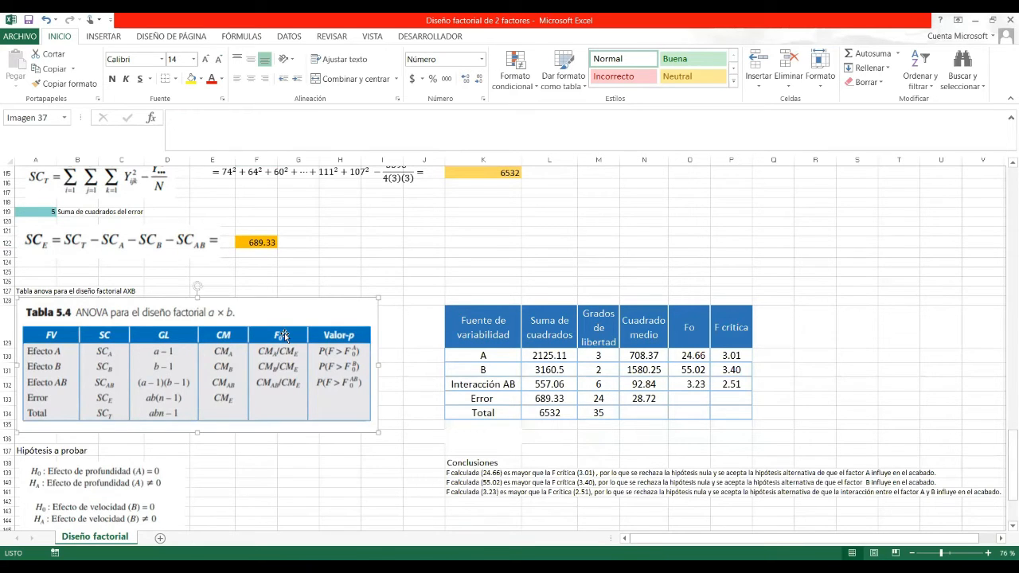
left_click(481, 324)
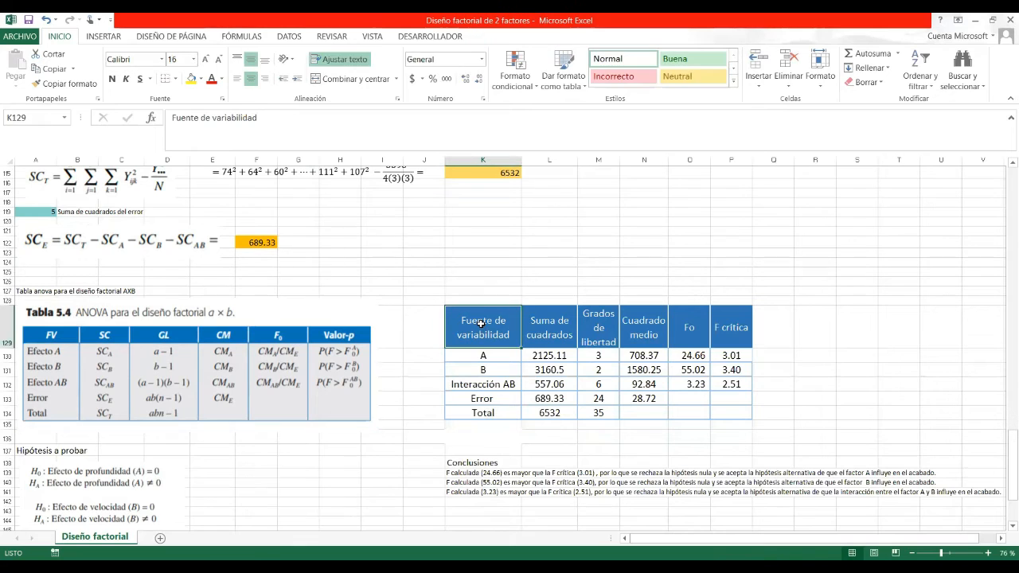
left_click(564, 330)
left_click(597, 331)
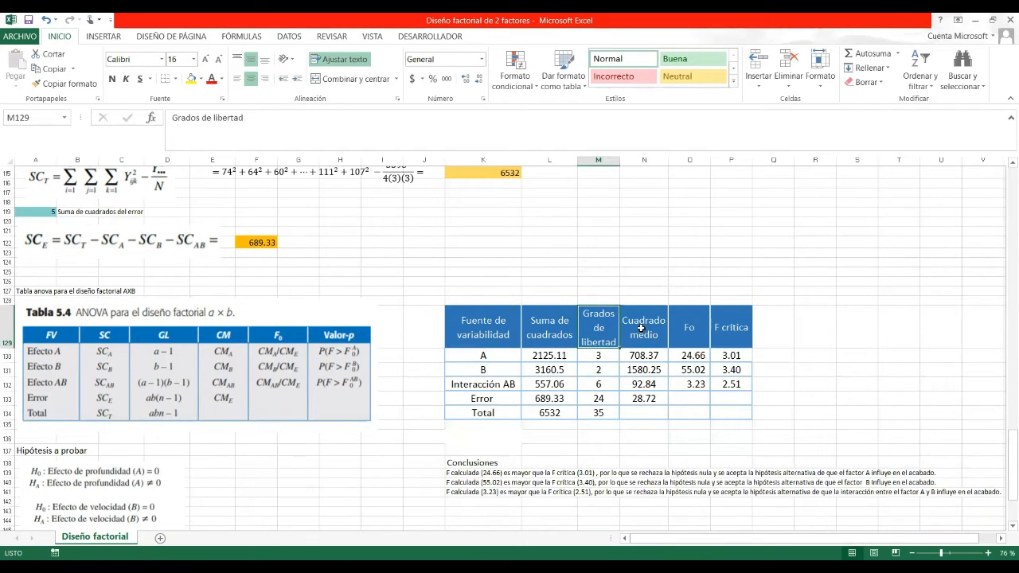
left_click(641, 328)
left_click(542, 356)
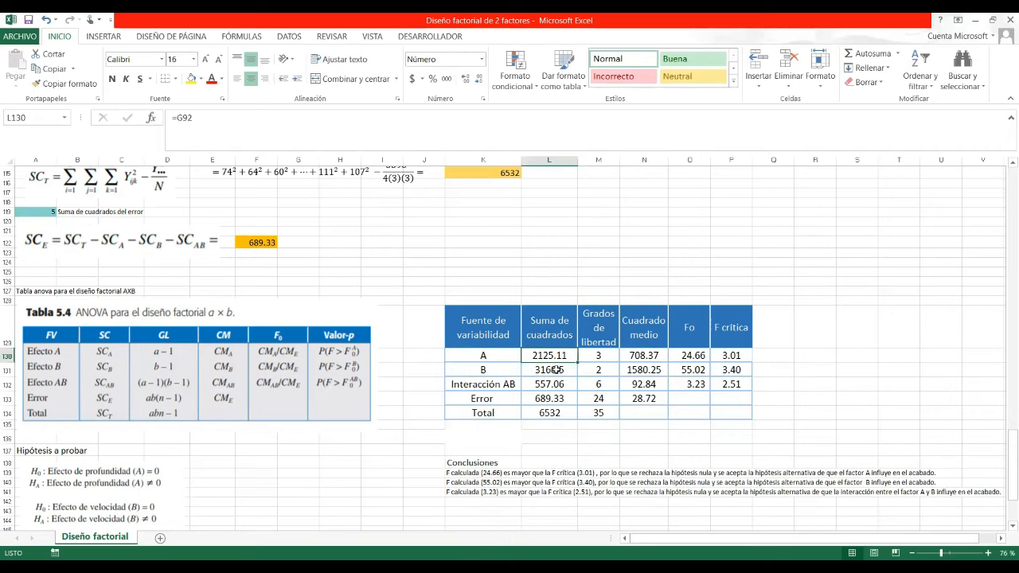
left_click(555, 370)
left_click(557, 384)
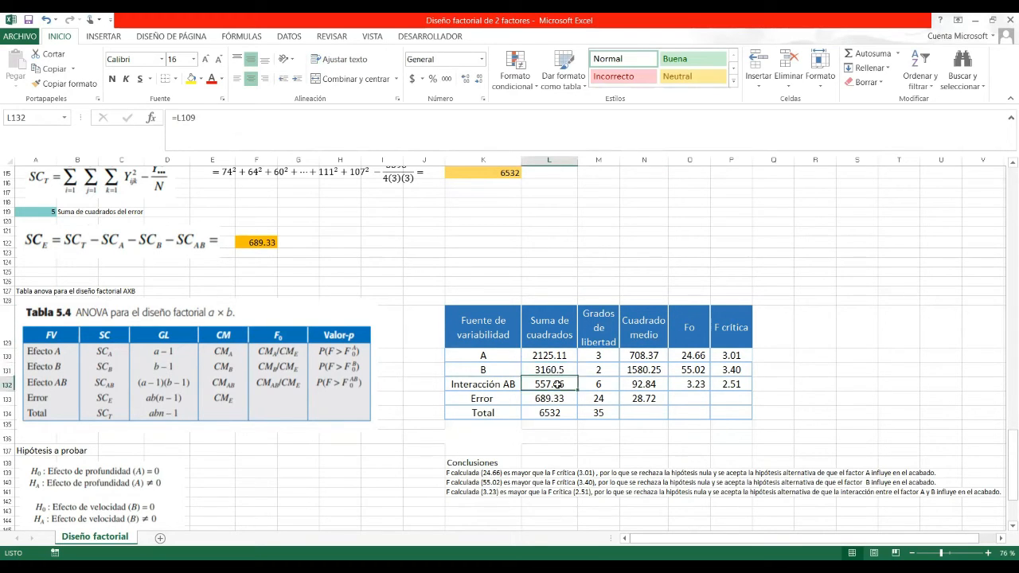
left_click(559, 398)
left_click(560, 413)
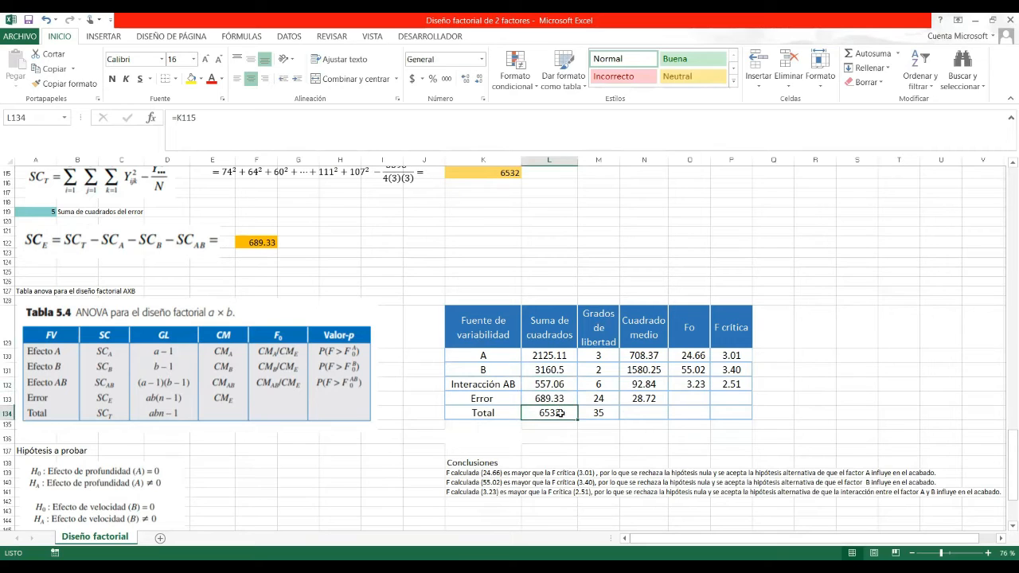
left_click(610, 356)
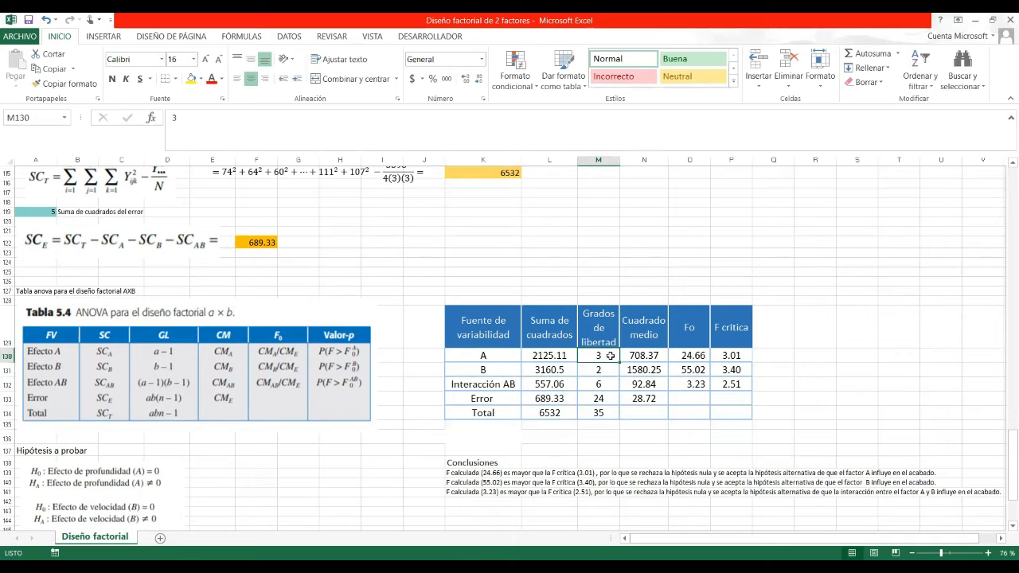
left_click(606, 370)
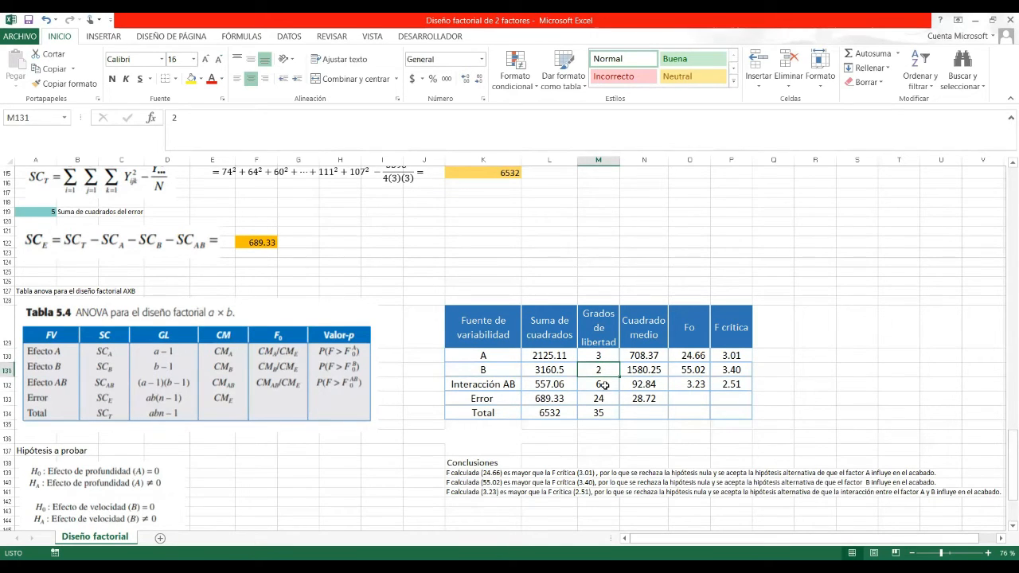
left_click(609, 390)
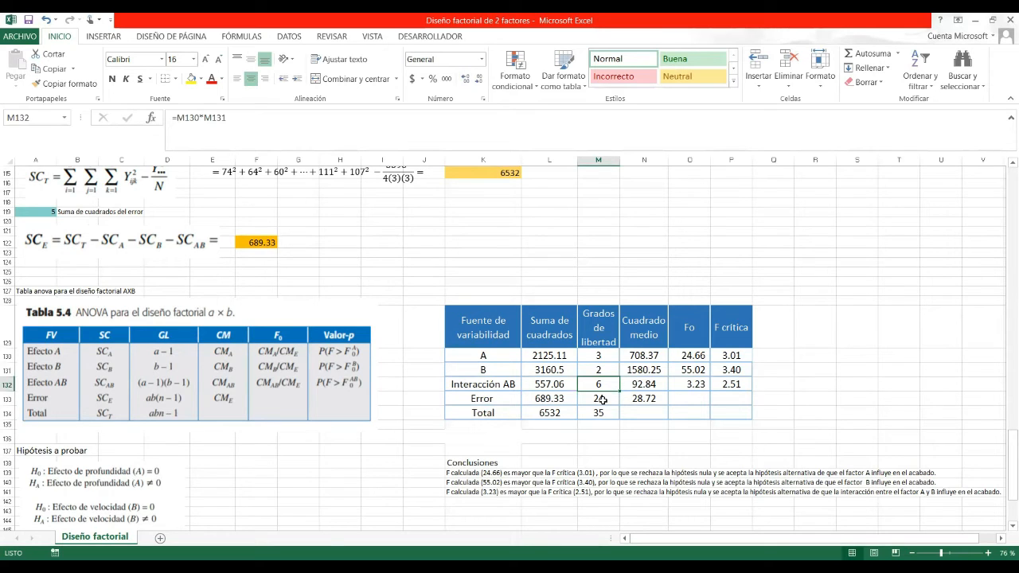
left_click(603, 399)
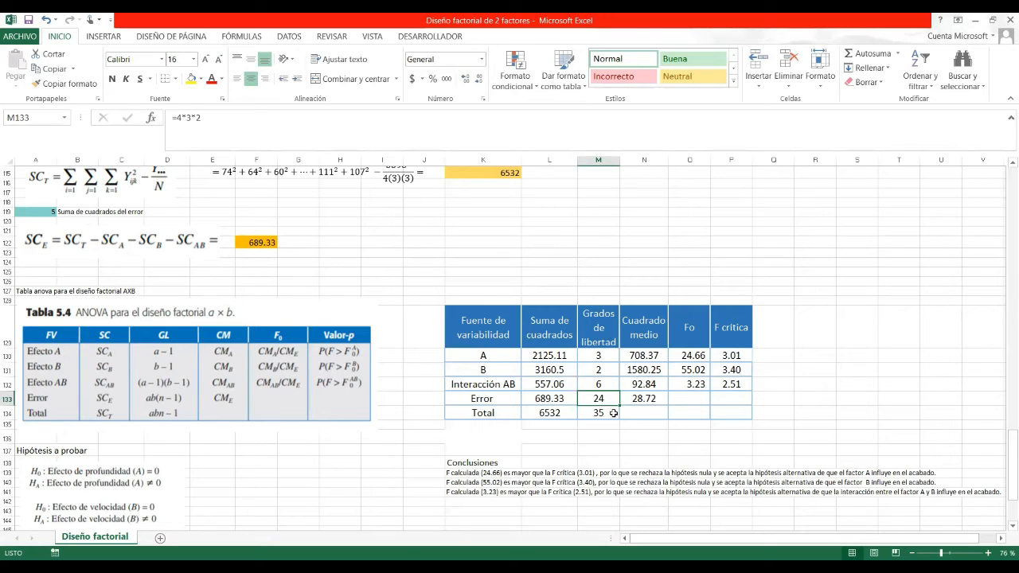
left_click(613, 413)
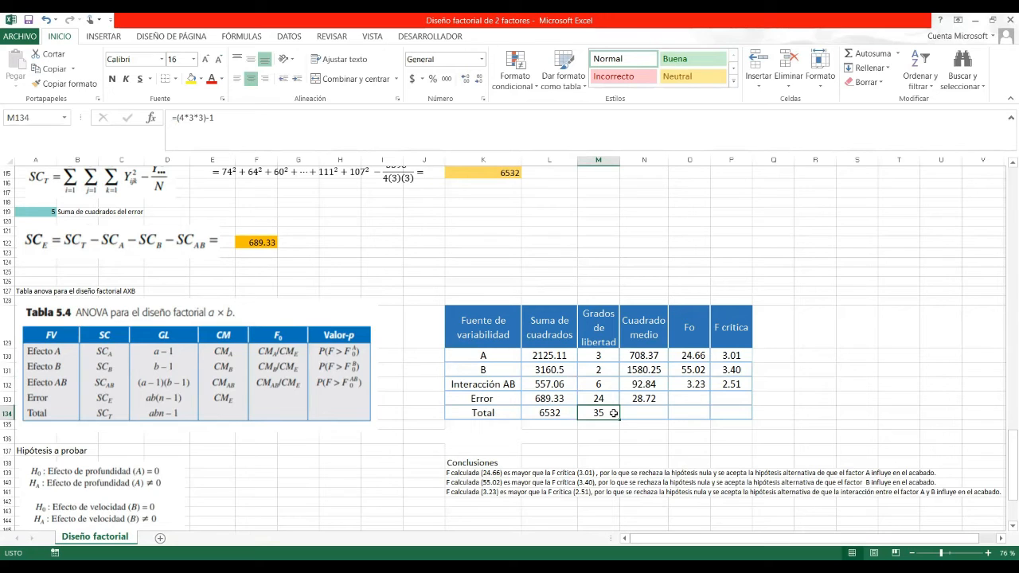
left_click(659, 357)
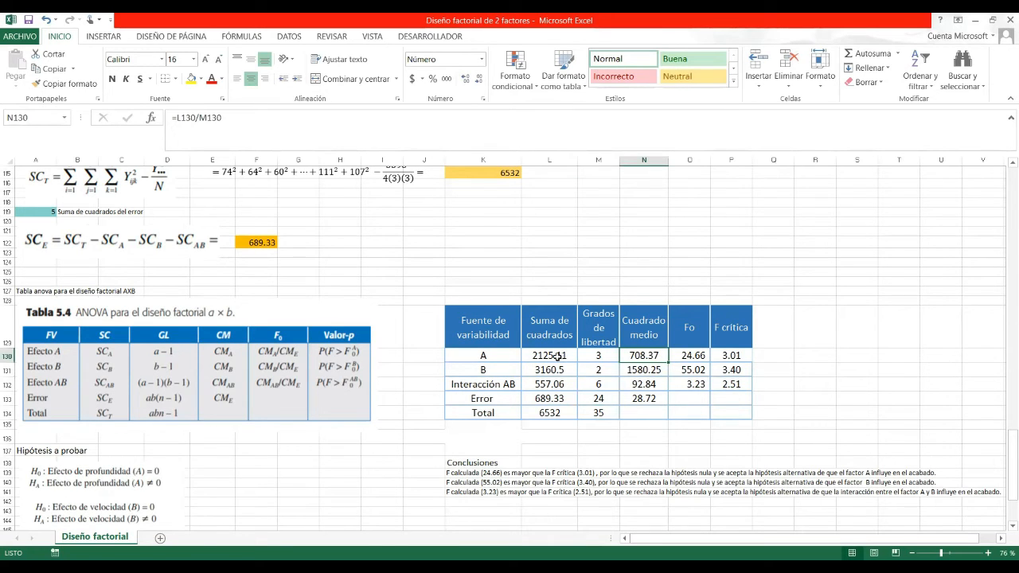
double_click(634, 356)
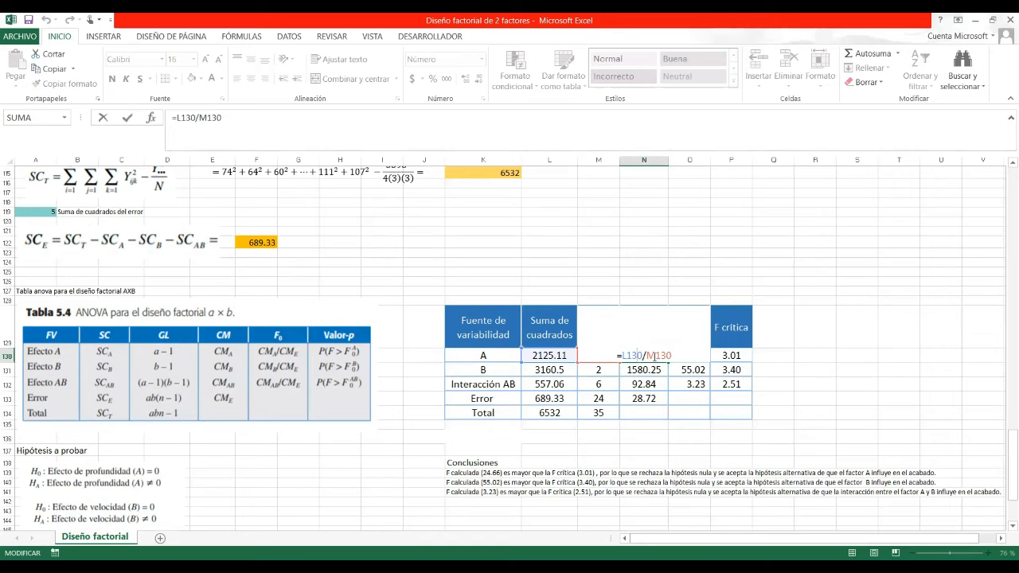
key("Return")
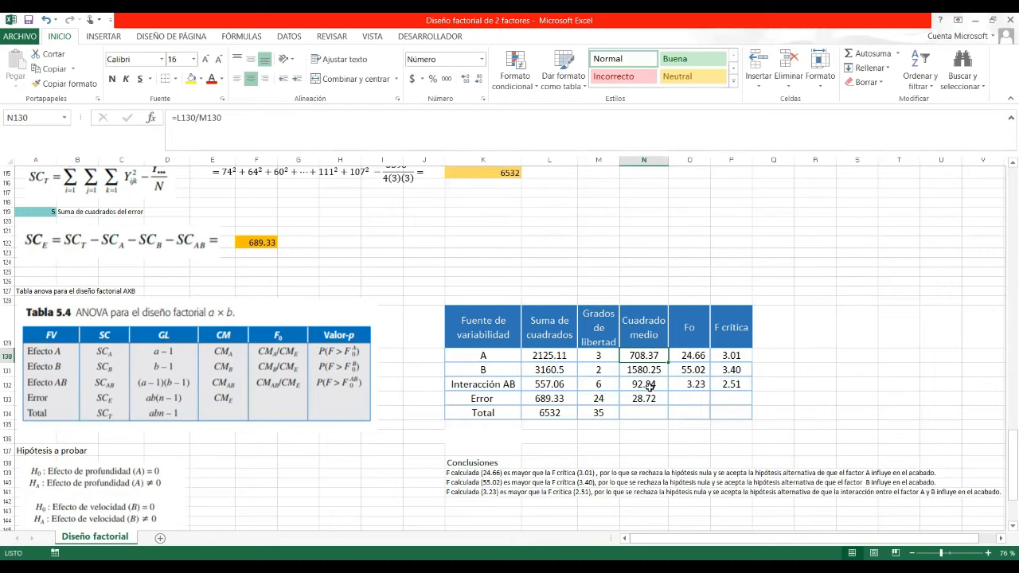
Recheck the Fo ratios 24.66, 55.02 and 3.23, then open P130's DISTR.F.INV(0.05, 3, 24) formula.
double_click(703, 356)
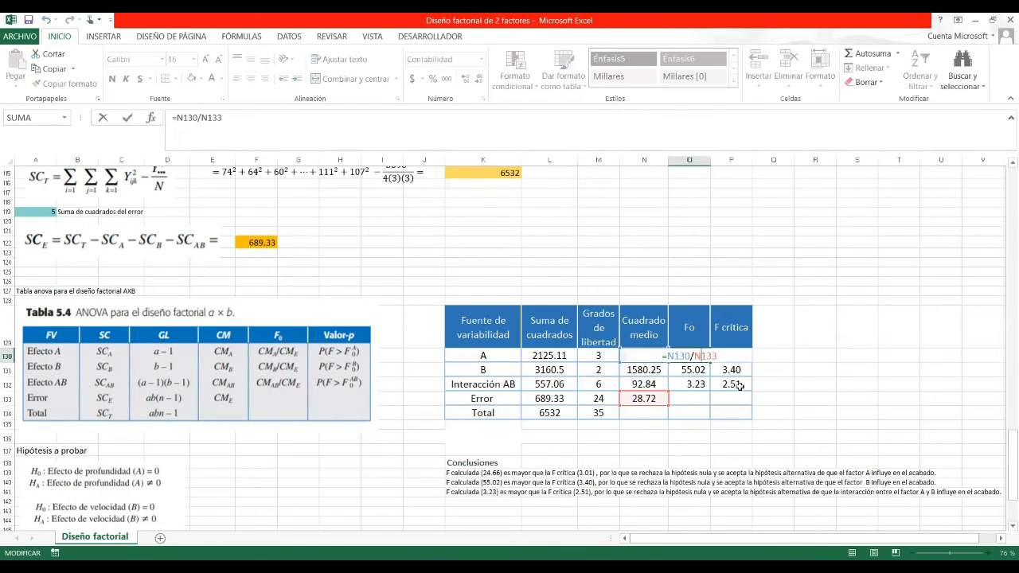
key("Return")
double_click(700, 371)
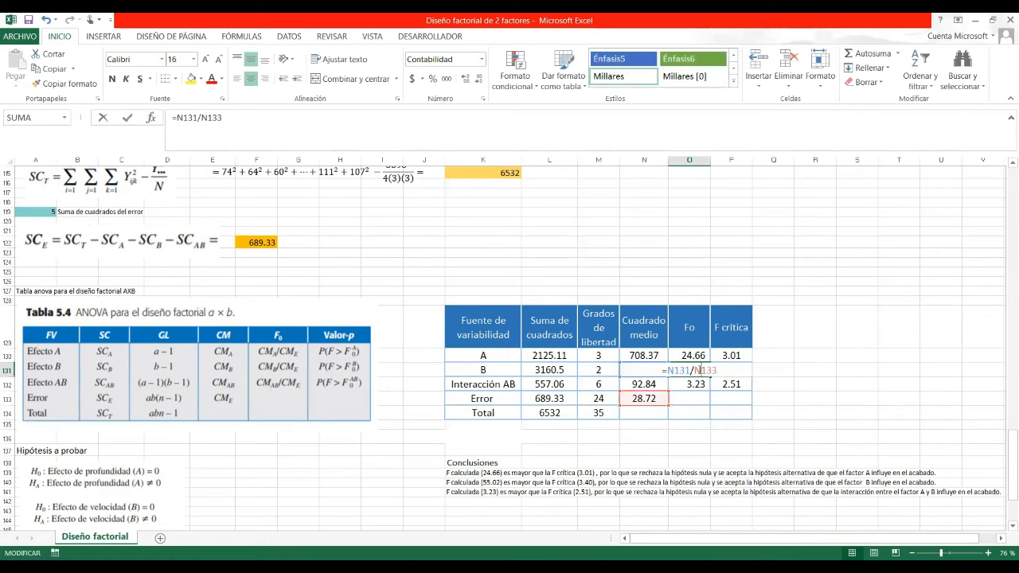
key("Return")
double_click(698, 384)
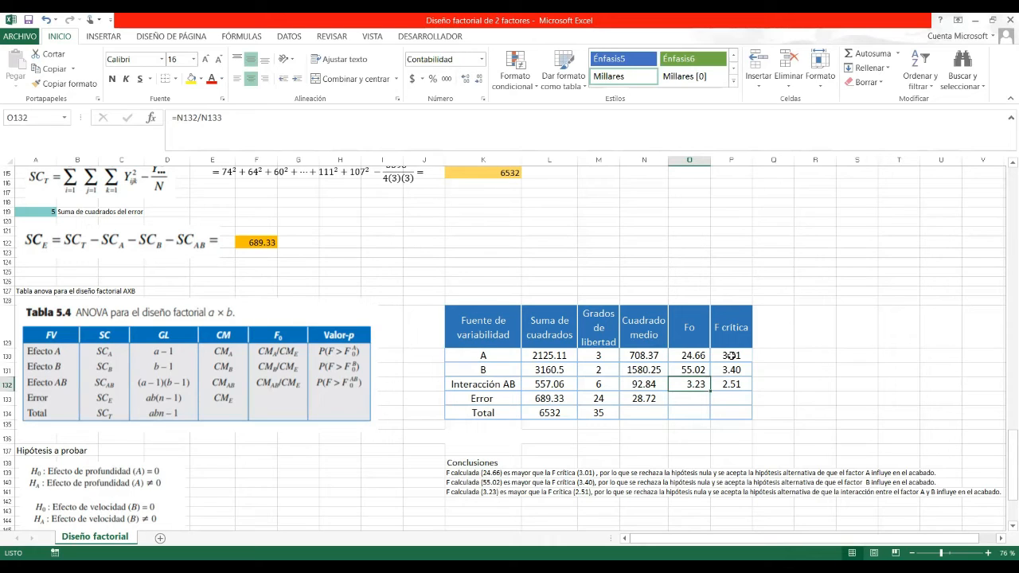
double_click(731, 356)
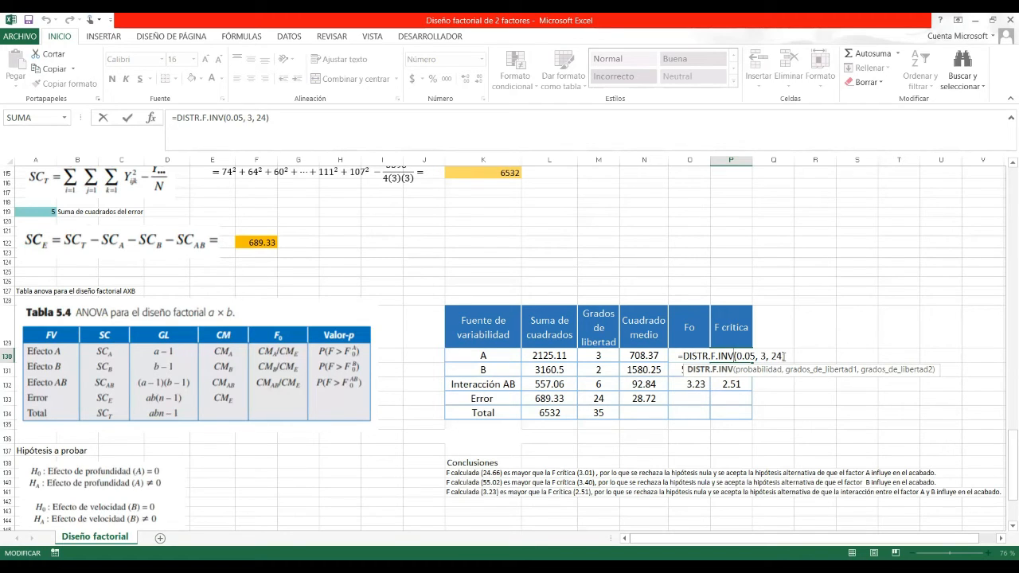
key("ctrl+Return")
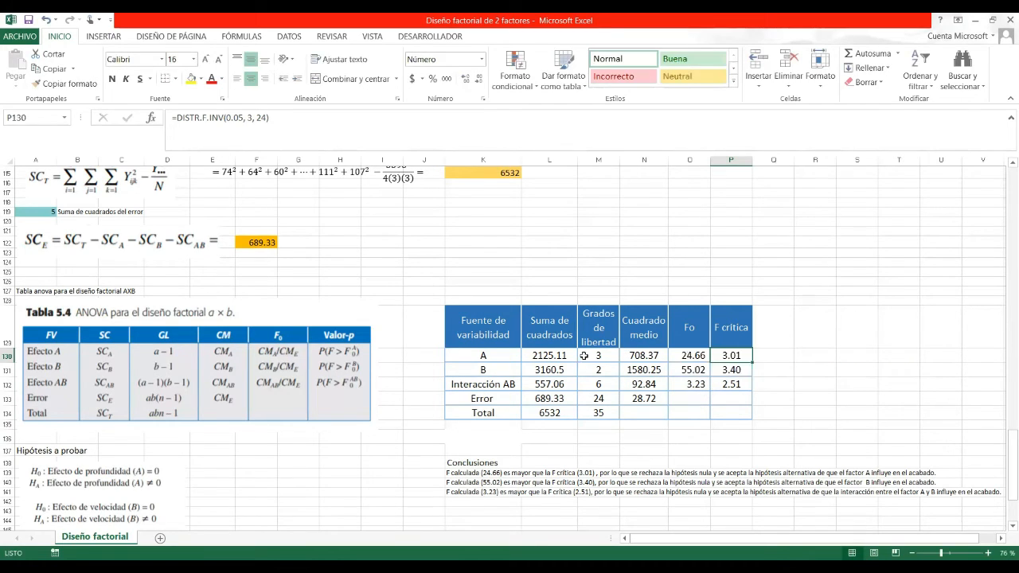
left_click(746, 374)
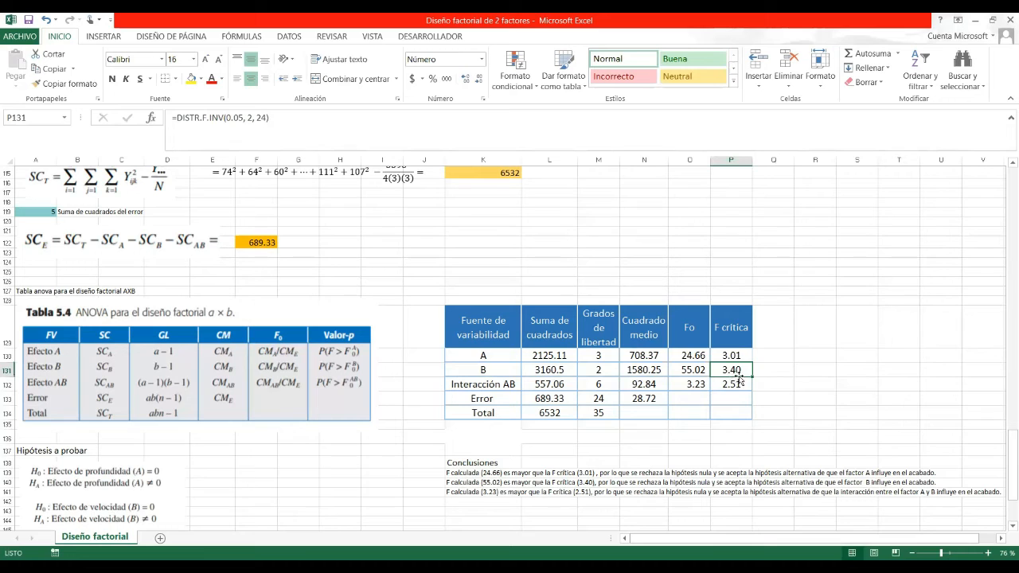
left_click(733, 386)
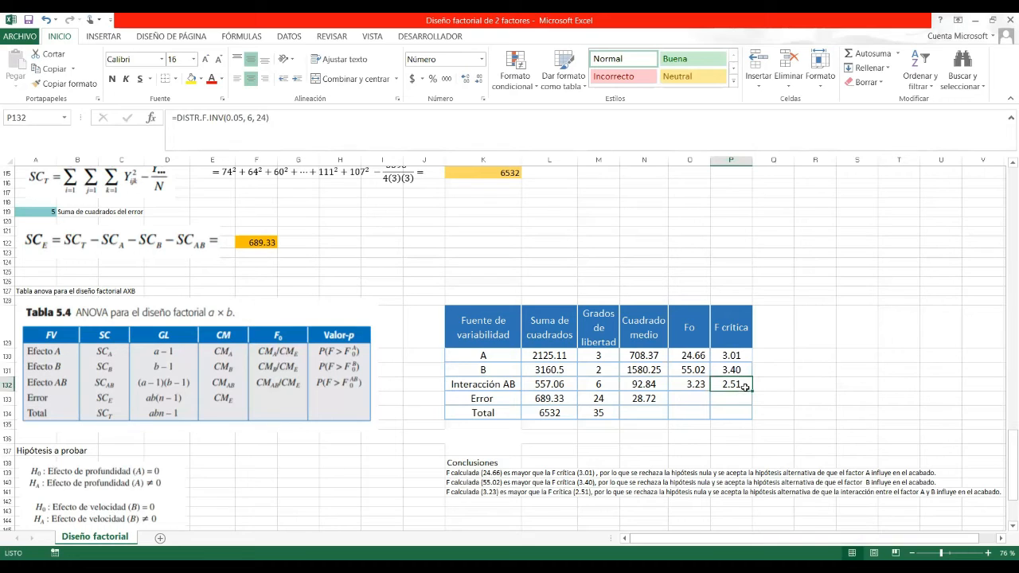
left_click(689, 358)
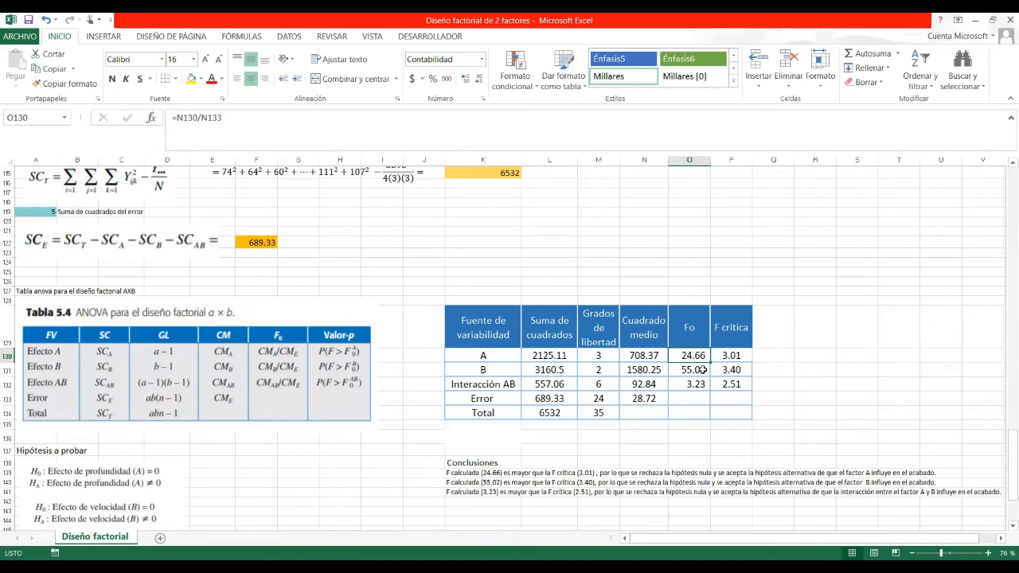
left_click(694, 371)
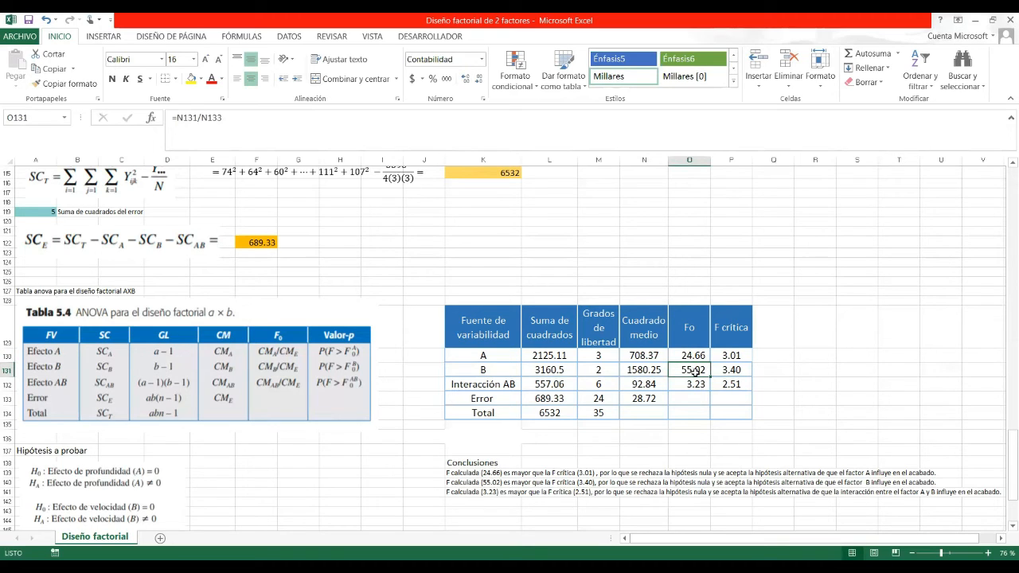
left_click(698, 356)
left_click(719, 356)
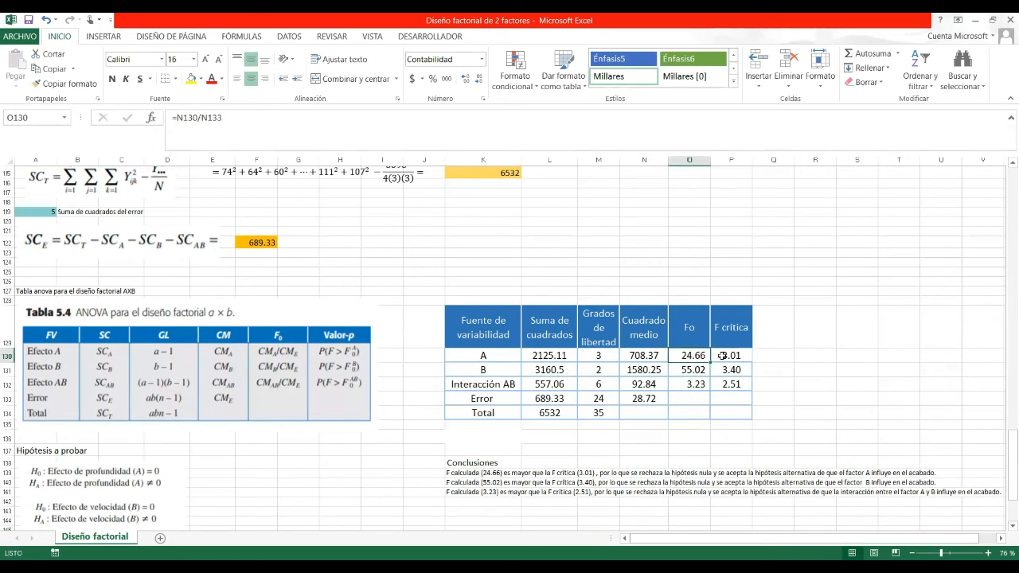
left_click(692, 356)
left_click(689, 371)
left_click(689, 356)
left_click(723, 354)
left_click(698, 355)
left_click(721, 353)
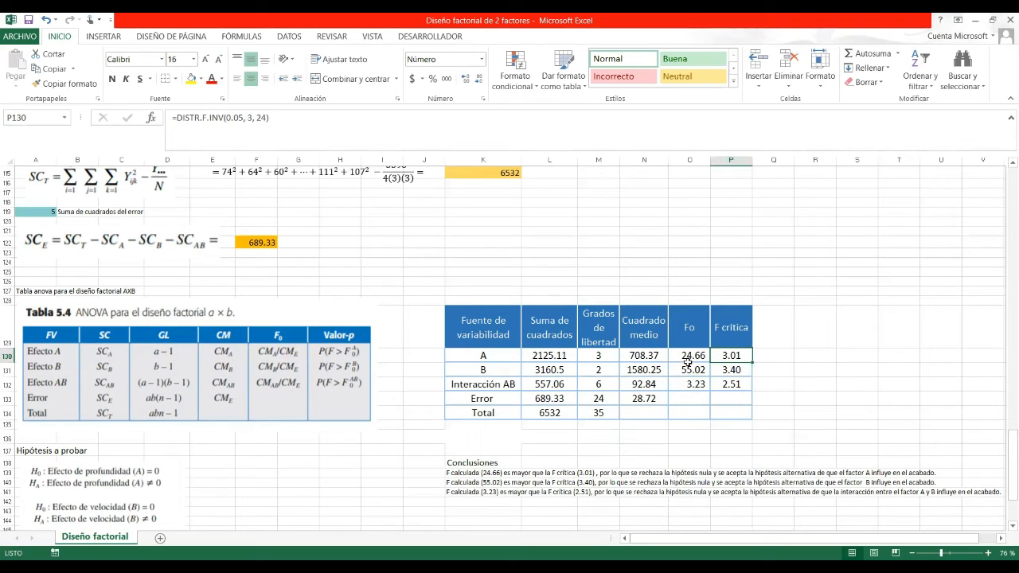
left_click(694, 357)
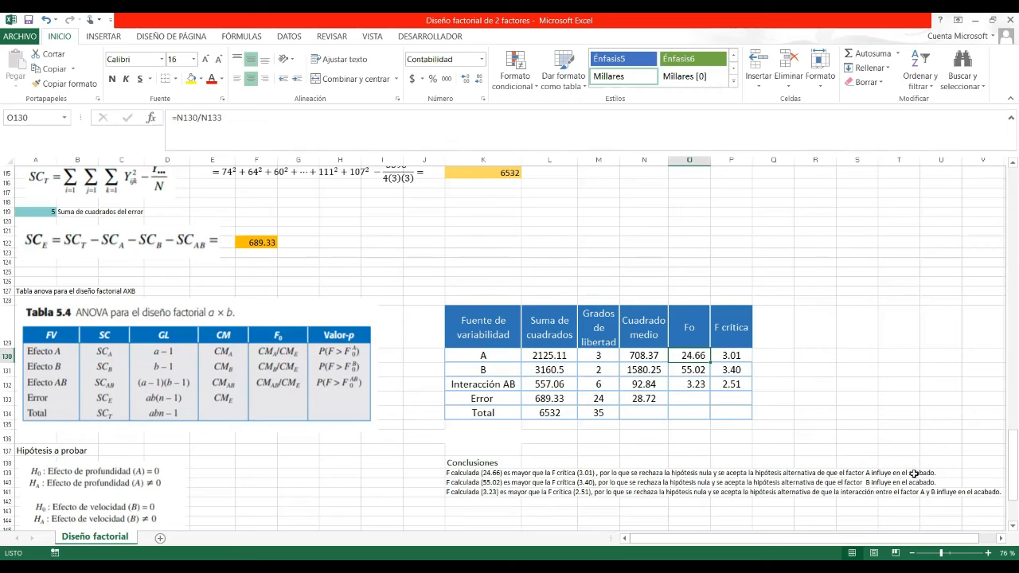
left_click(463, 474)
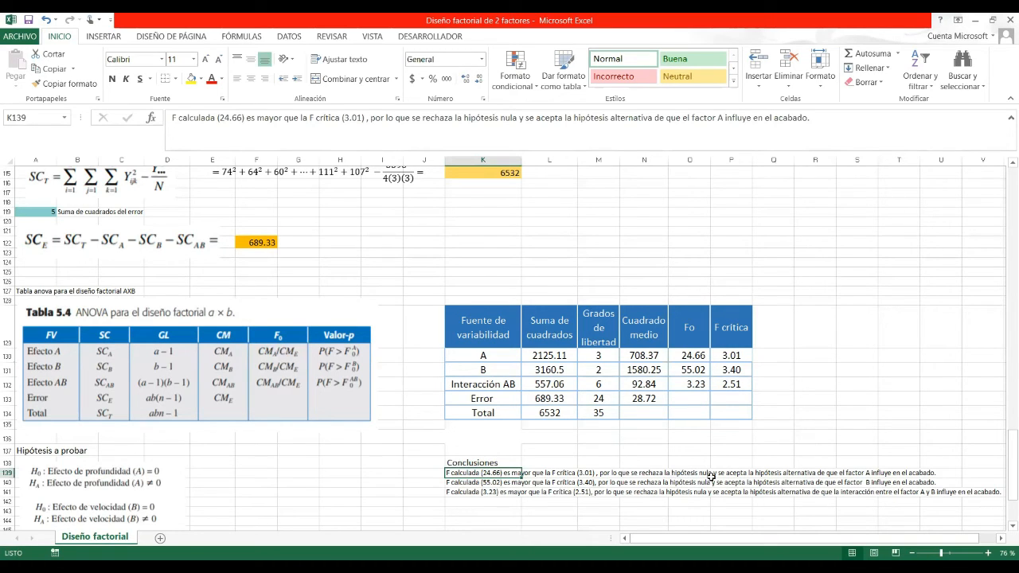
left_click(694, 371)
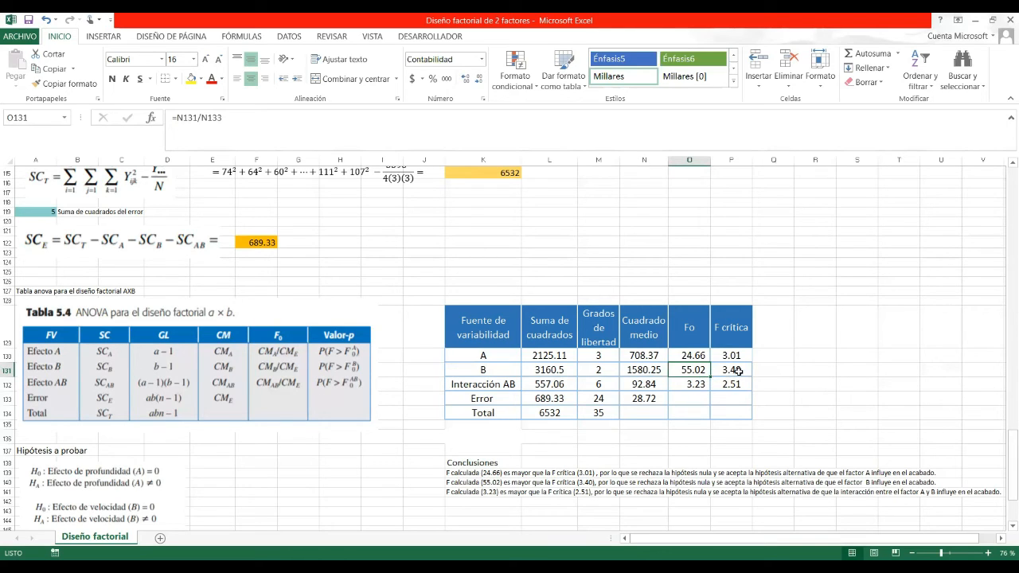
left_click(687, 386)
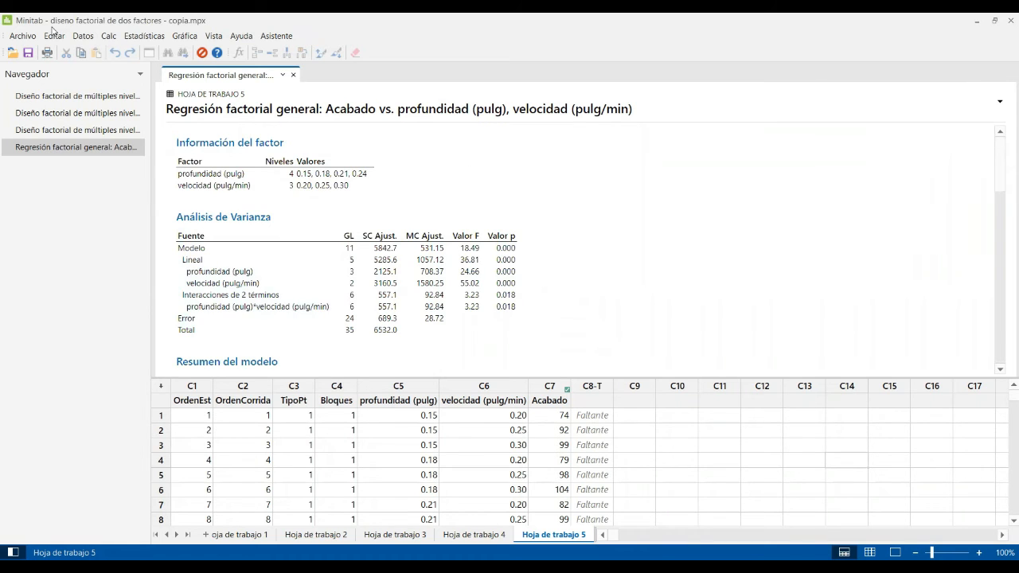
Open Estadísticas > DOE > Factorial > Crear diseño factorial.
left_click(140, 38)
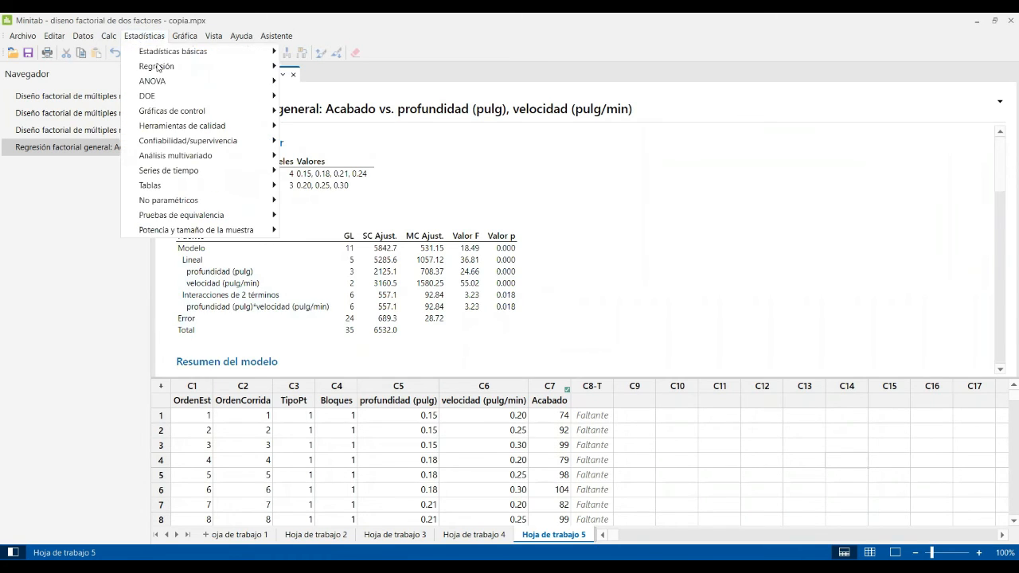
mouse_move(168, 98)
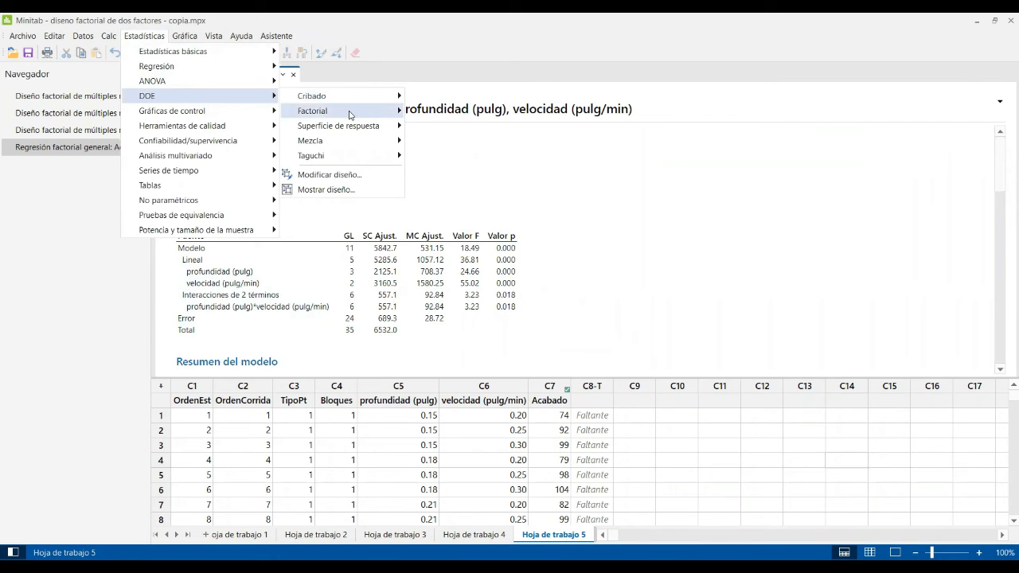
mouse_move(349, 114)
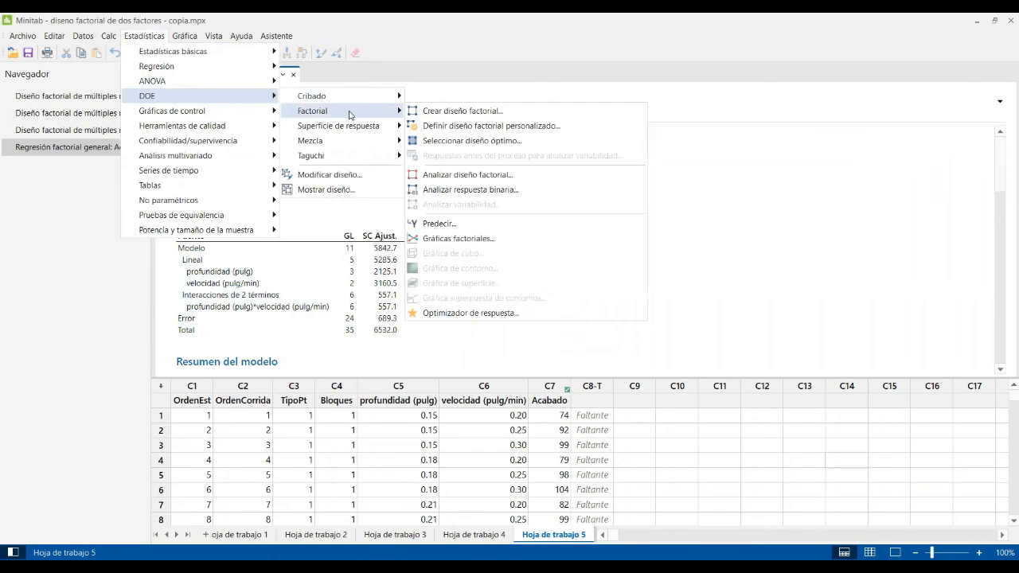
left_click(468, 117)
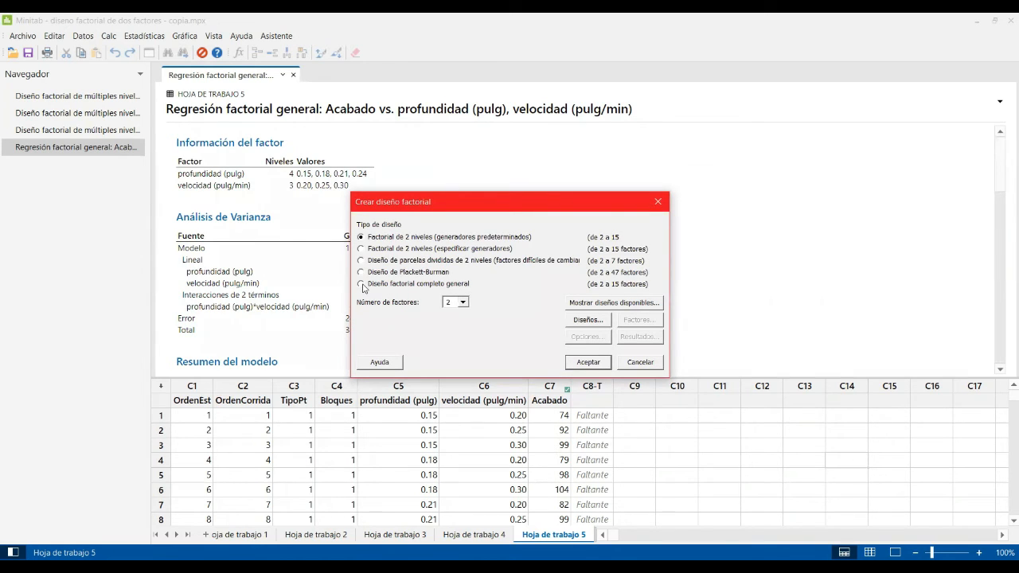
Select Diseño factorial completo general as the design type.
left_click(361, 284)
left_click(592, 322)
left_click(592, 321)
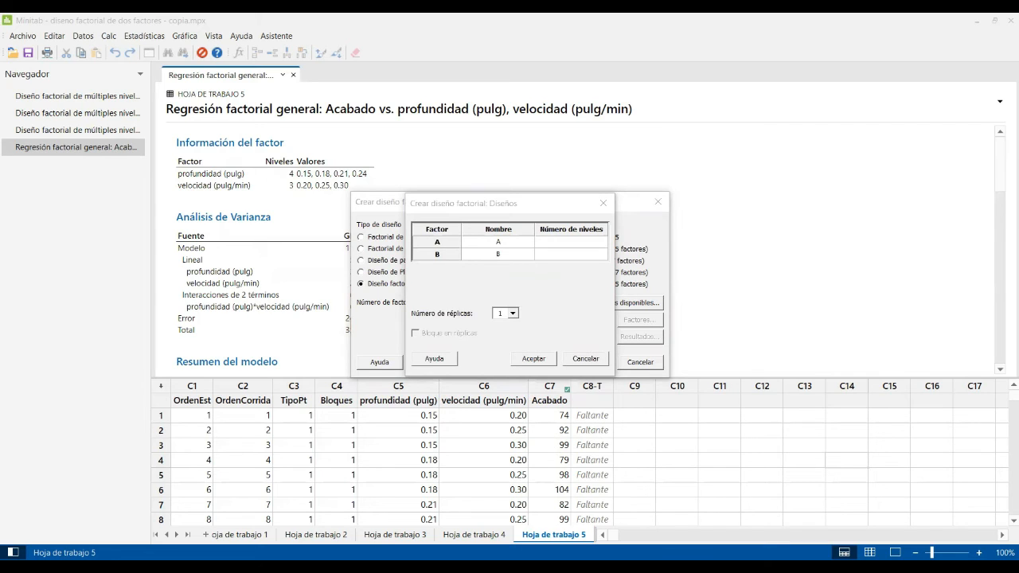
Name the factors profundidad (4 levels) and Velocidad (3 levels), with 3 replicates.
left_click(497, 242)
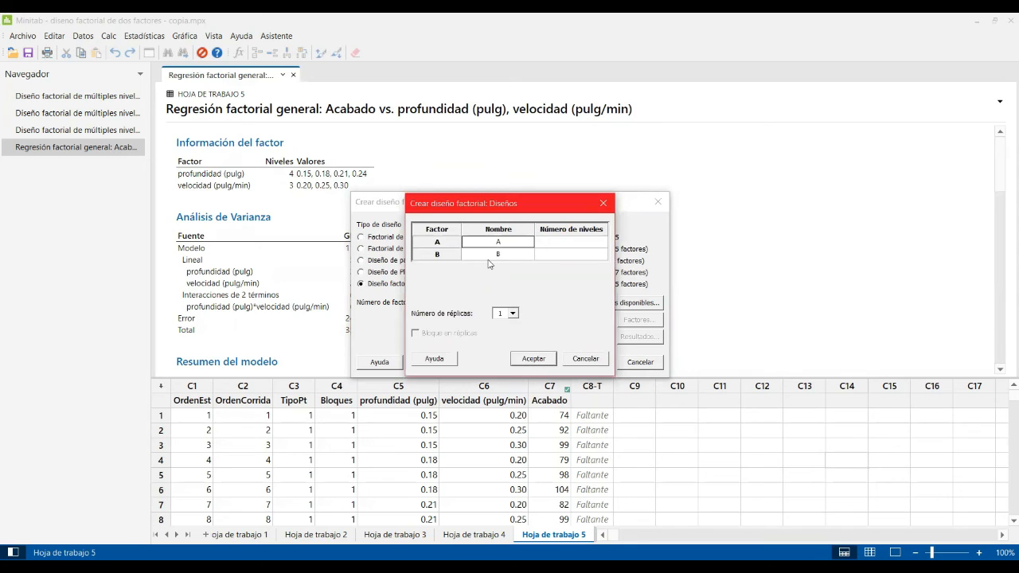
type("profundidad")
left_click(506, 255)
type("Velocidad")
left_click(559, 244)
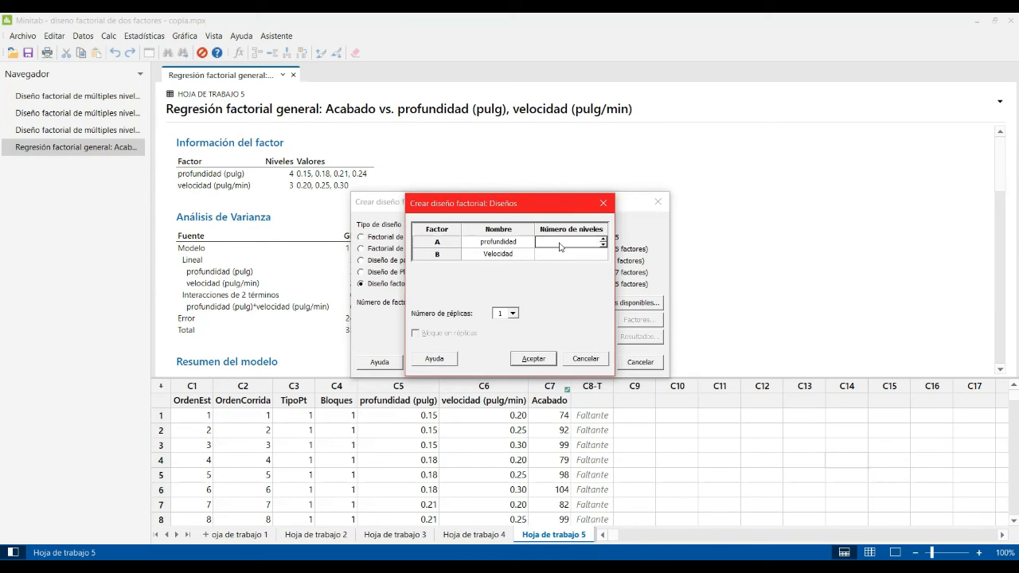
type("4")
left_click(556, 255)
type("3")
left_click(513, 314)
left_click(503, 341)
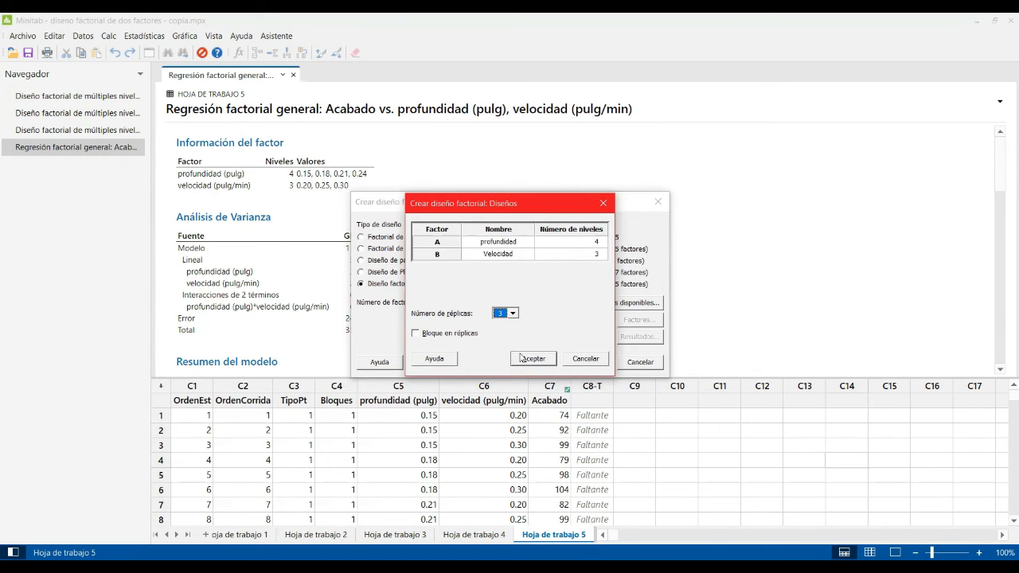
left_click(526, 359)
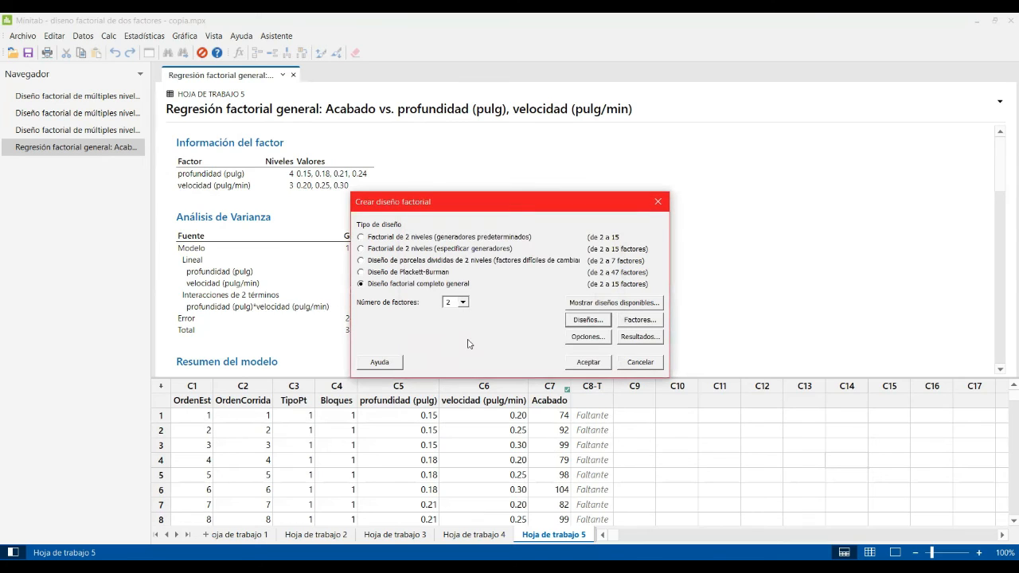
Enter depth factor levels 0.15, 0.18, 0.21 and 0.24.
left_click(647, 322)
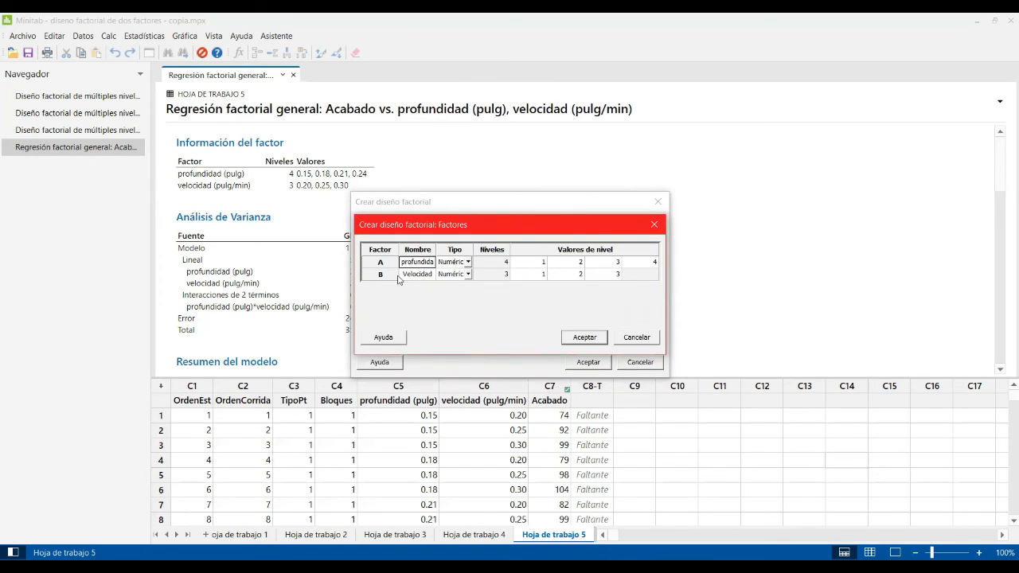
left_click(539, 264)
key("alt+Tab")
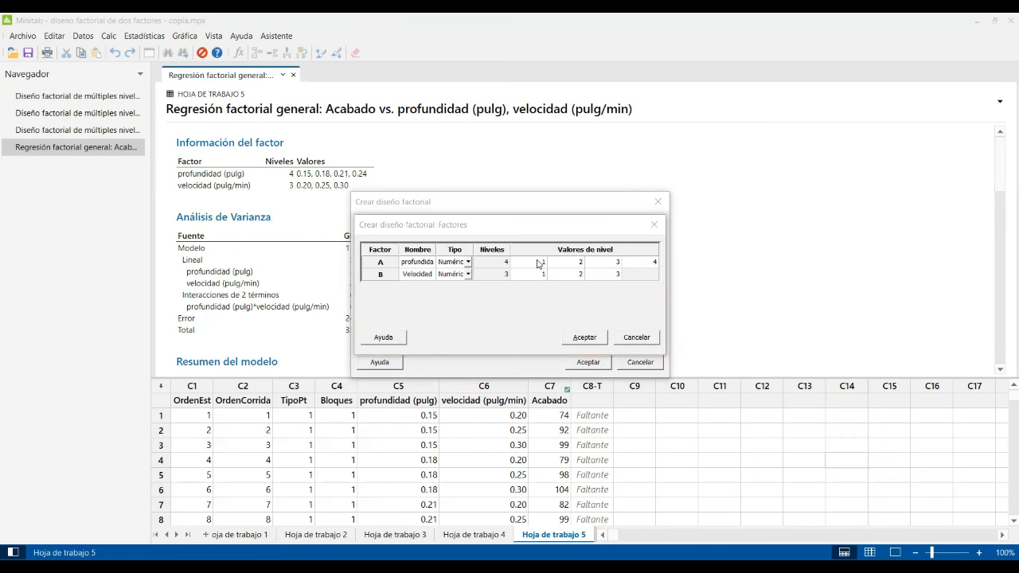
left_click(539, 263)
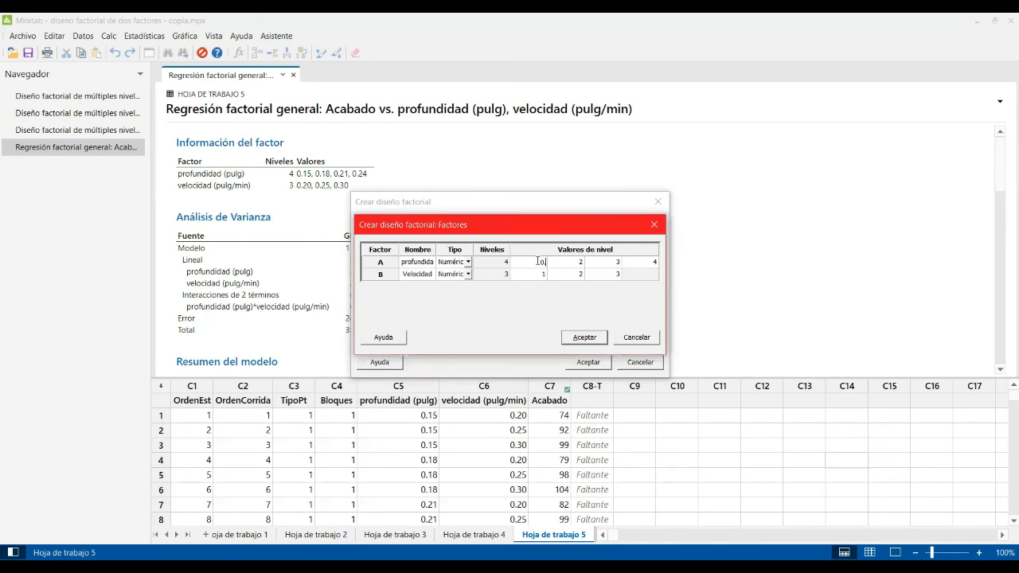
type("0.15")
left_click(579, 263)
type("0.18")
left_click(594, 266)
type("0.21")
left_click(644, 266)
type("0.24")
Enter speed factor levels 0.20, 0.25 and 0.30.
left_click(532, 276)
type("0.20")
left_click(562, 278)
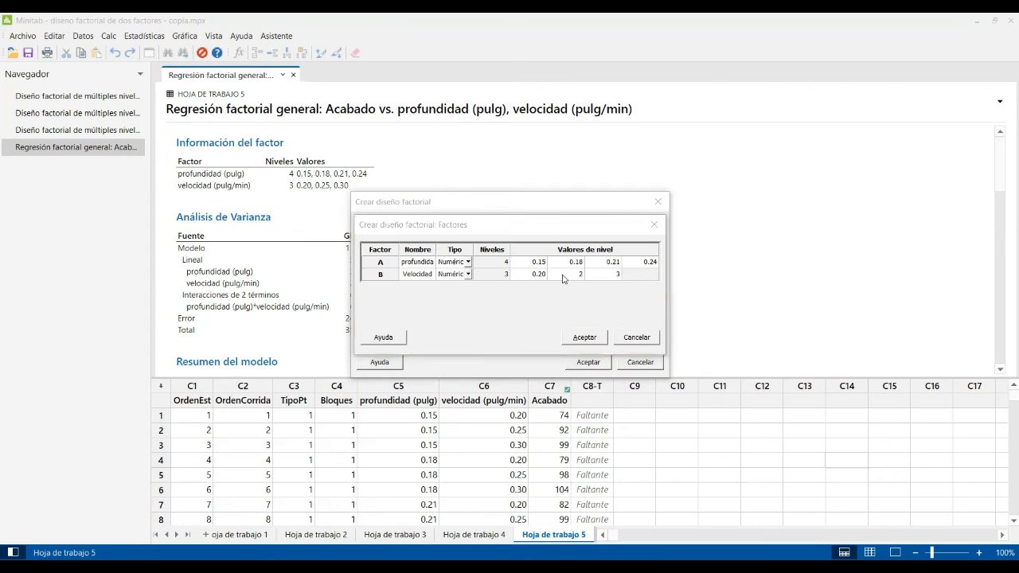
left_click(563, 278)
type("0.25")
left_click(614, 274)
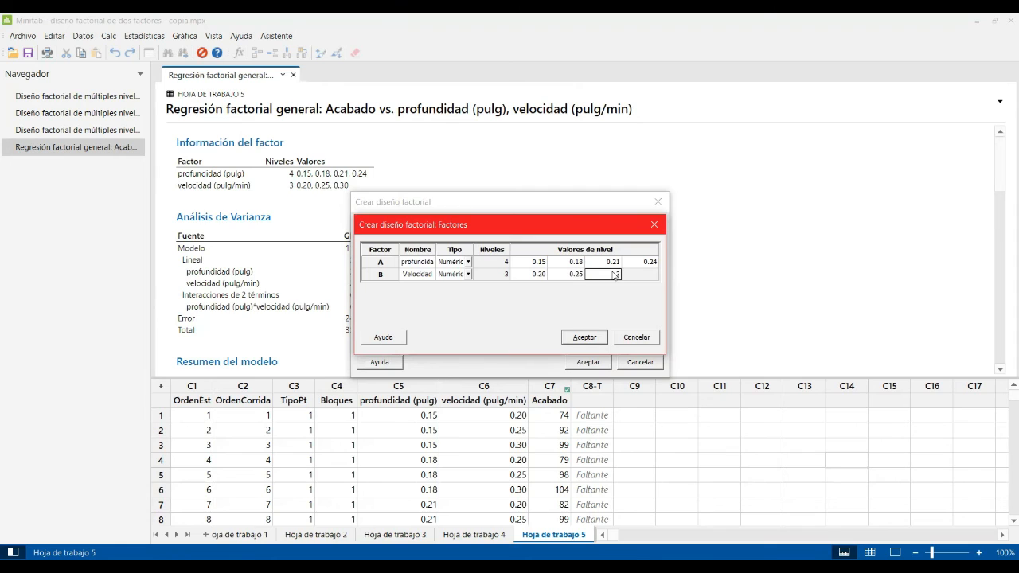
type("0.30")
Confirm the levels, leave Opciones unchanged, and generate the design.
left_click(578, 336)
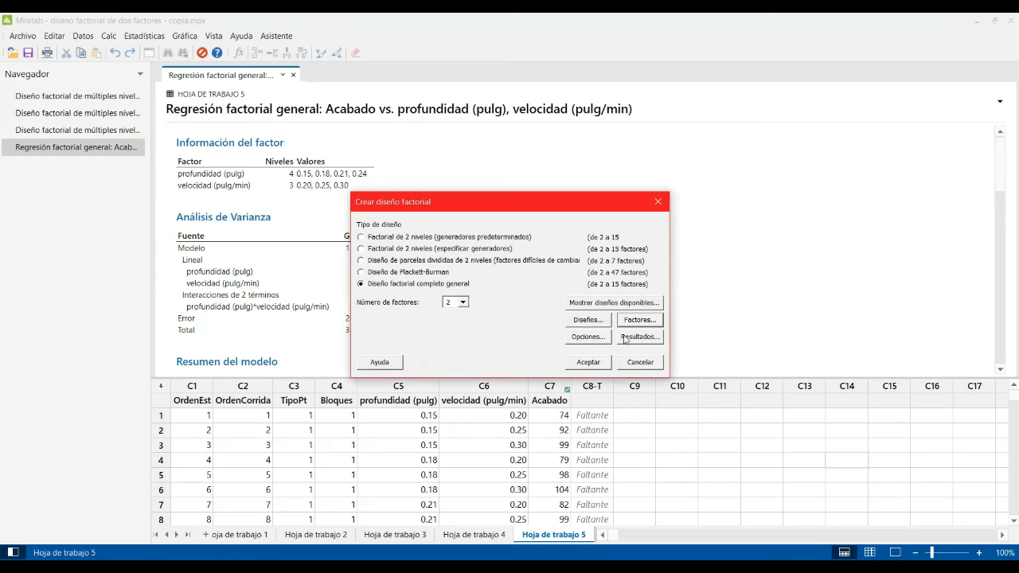
left_click(589, 337)
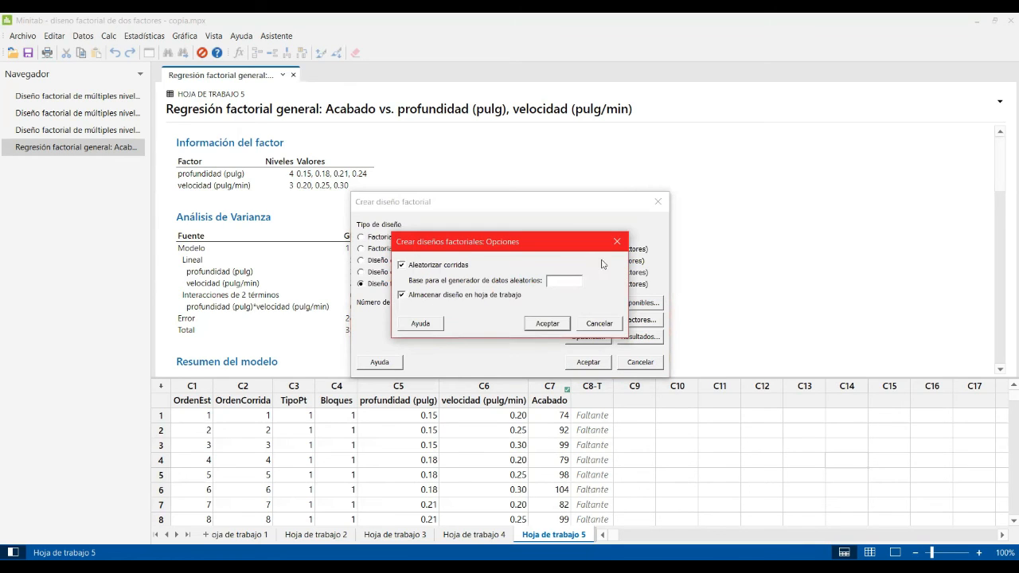
key("Return")
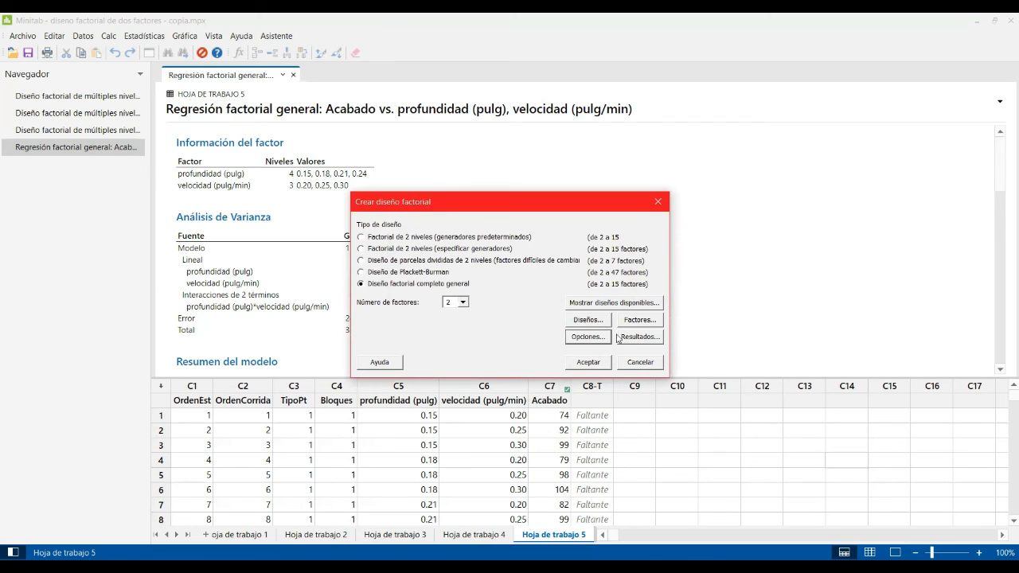
left_click(587, 362)
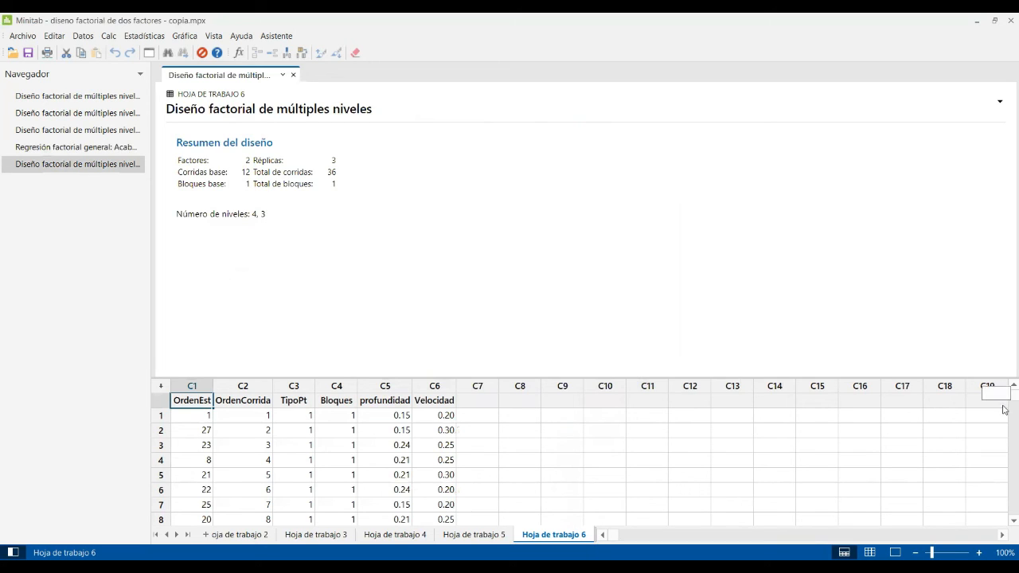
Enlarge the worksheet area and name column C7 'Acaado'.
scroll(1001, 402, "down", 1)
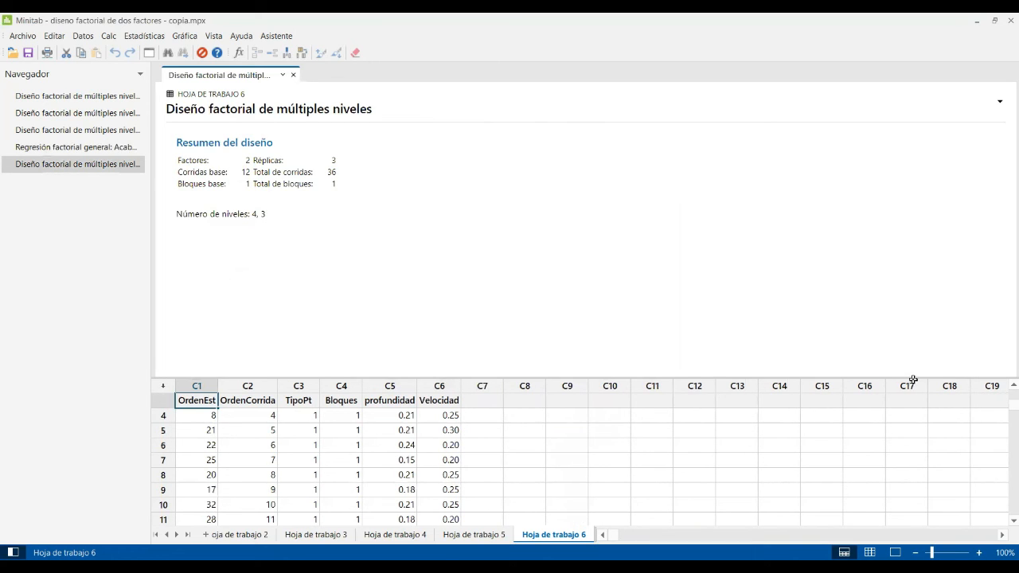
left_click_drag(913, 377, 390, 231)
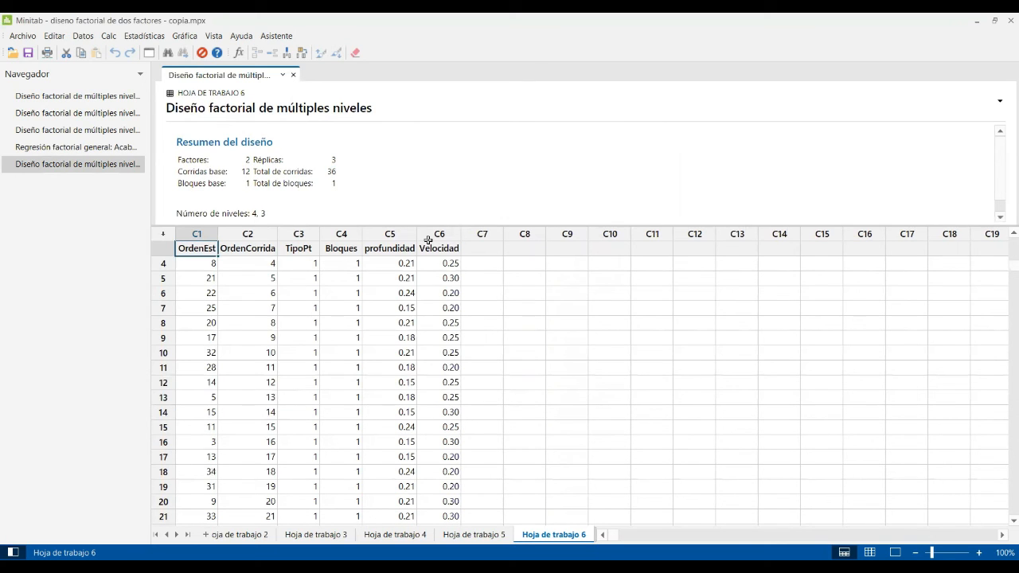
left_click(526, 262)
left_click(479, 249)
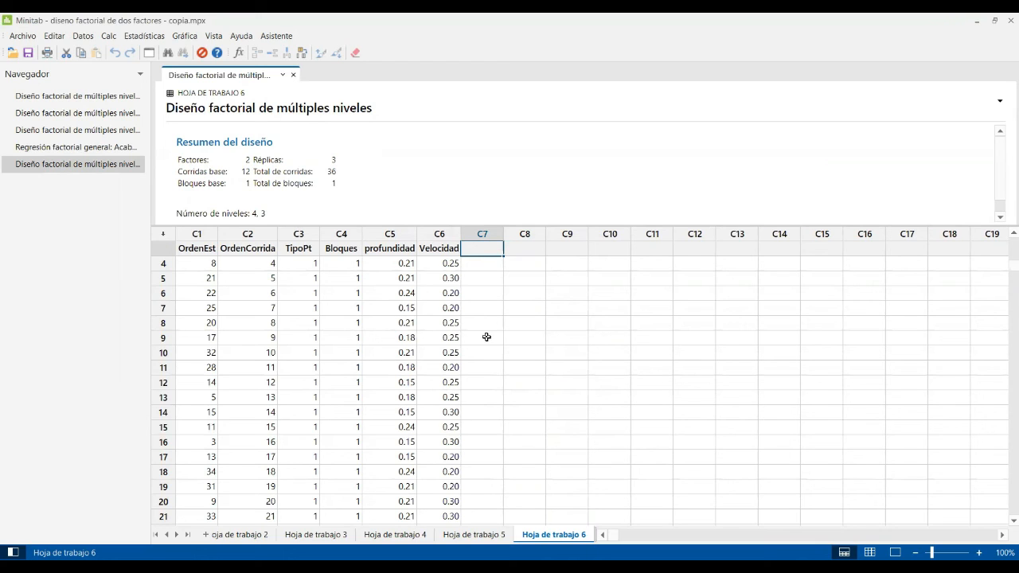
type("Acaado")
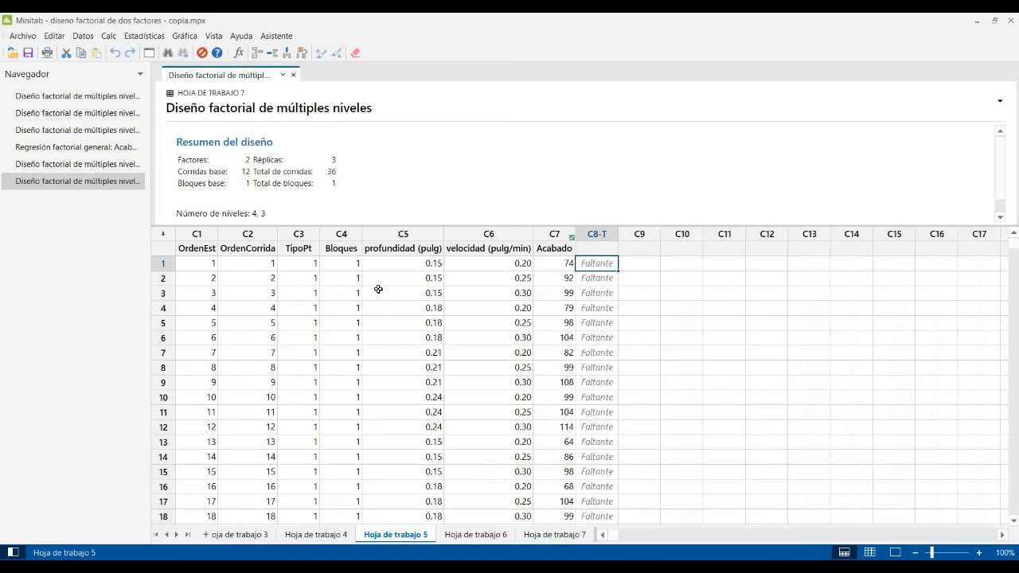
key("alt+Tab")
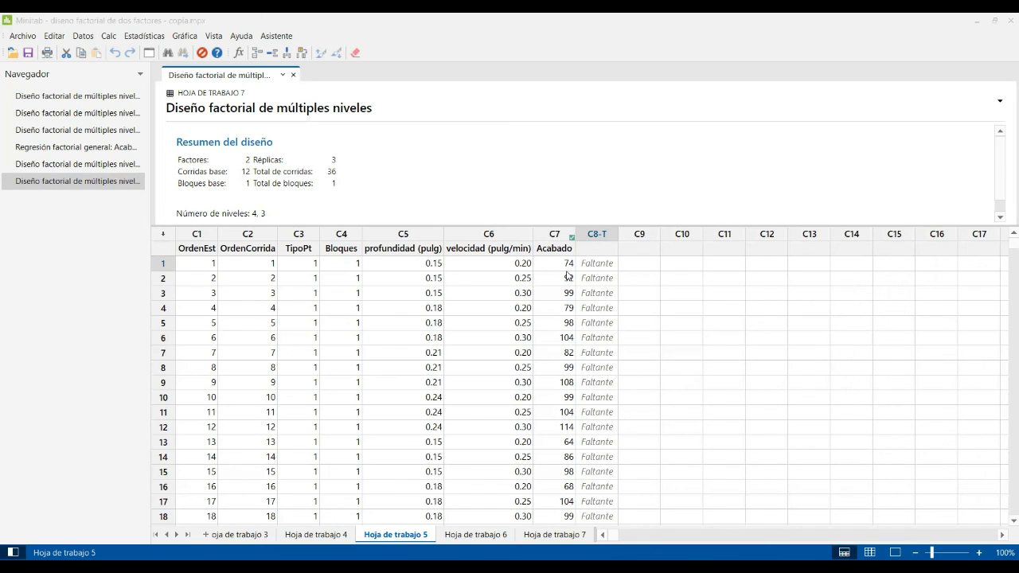
left_click(425, 266)
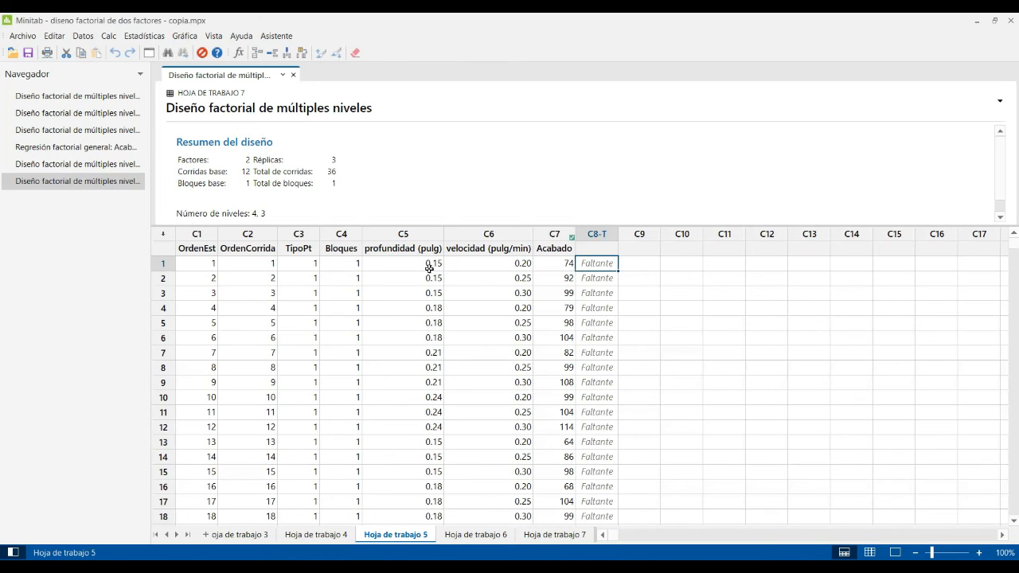
left_click(554, 263)
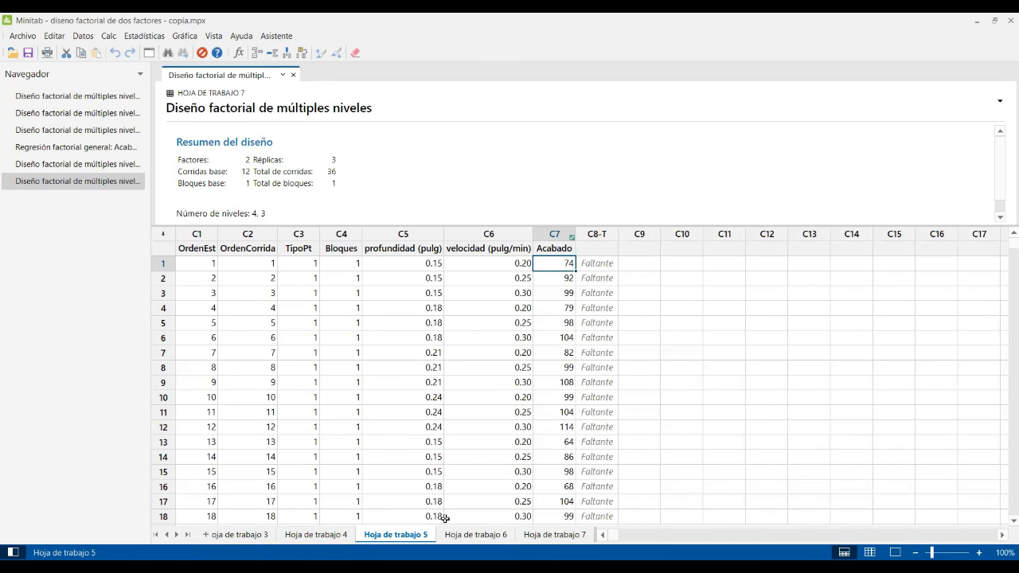
left_click(560, 443)
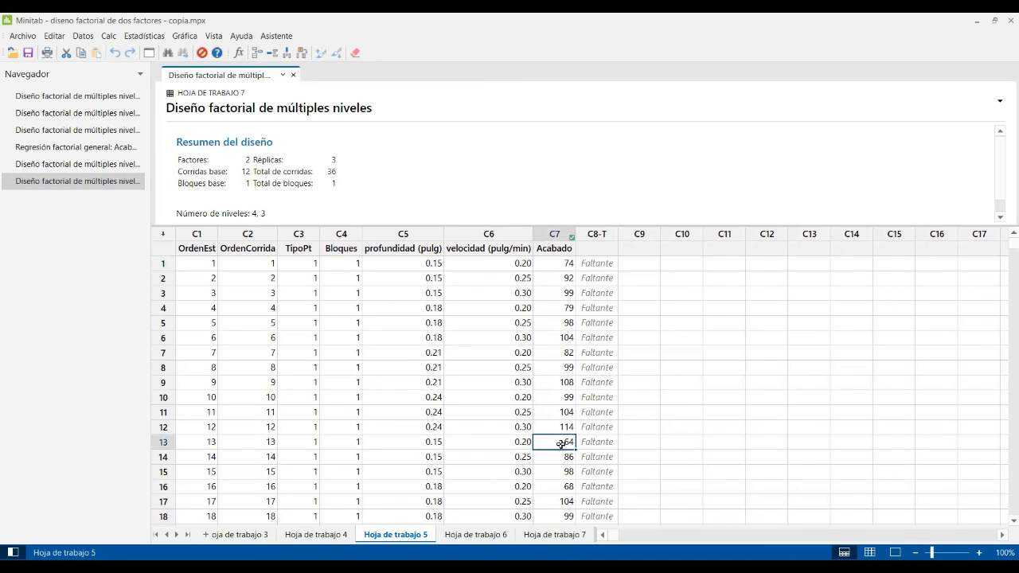
key("Down")
key("Down")
key("Down")
key("Down")
key("Down")
key("Down")
key("Down")
key("Down")
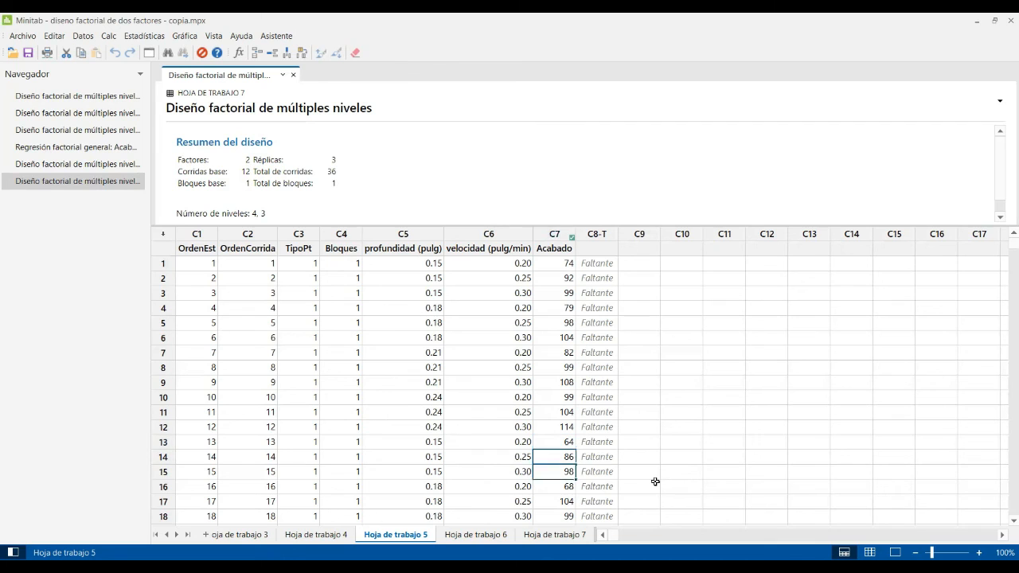
key("Down")
key("Down")
key("Down")
key("Down")
key("Down")
key("Down")
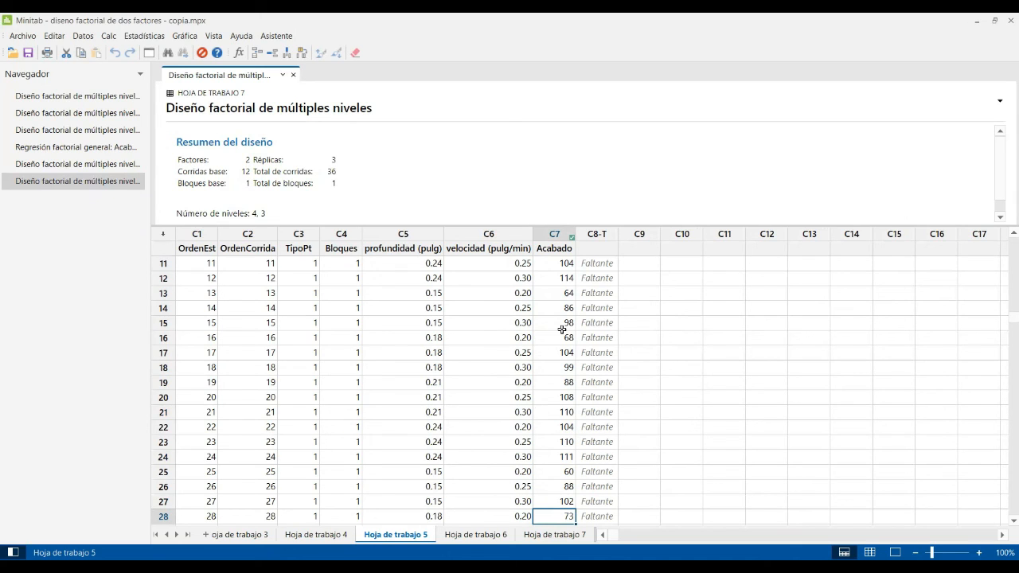
key("Down")
key("Down")
key("Down")
key("Down")
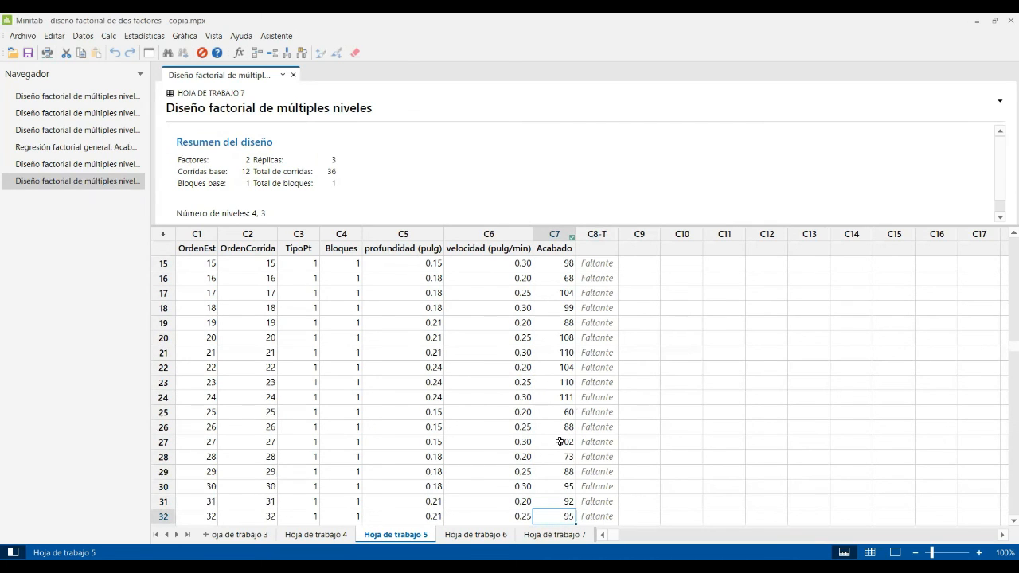
left_click(570, 412)
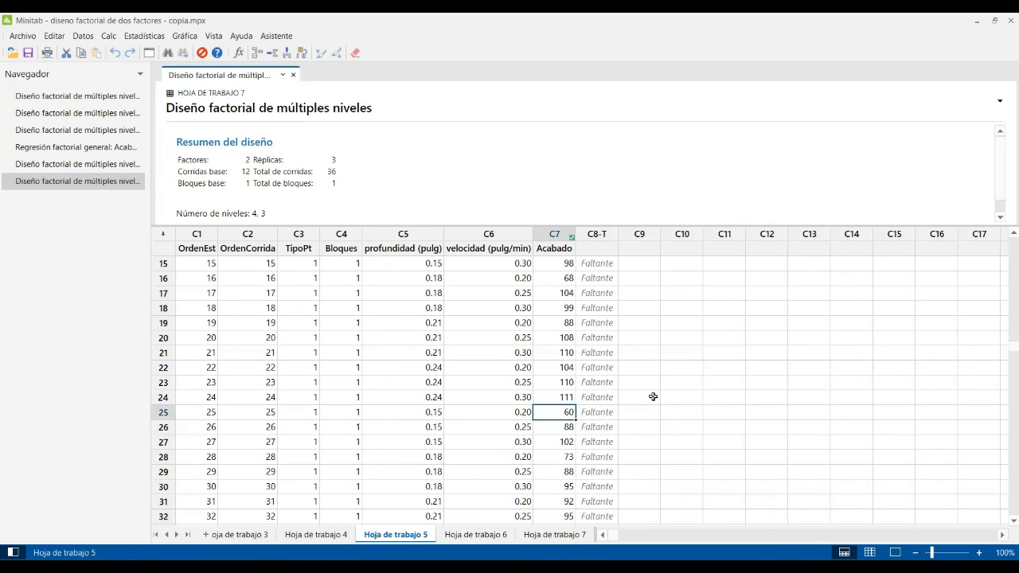
key("Up")
key("Up")
key("Up")
key("Up")
key("Up")
key("Up")
key("Up")
key("Up")
key("Up")
key("Up")
key("Up")
key("Up")
key("Up")
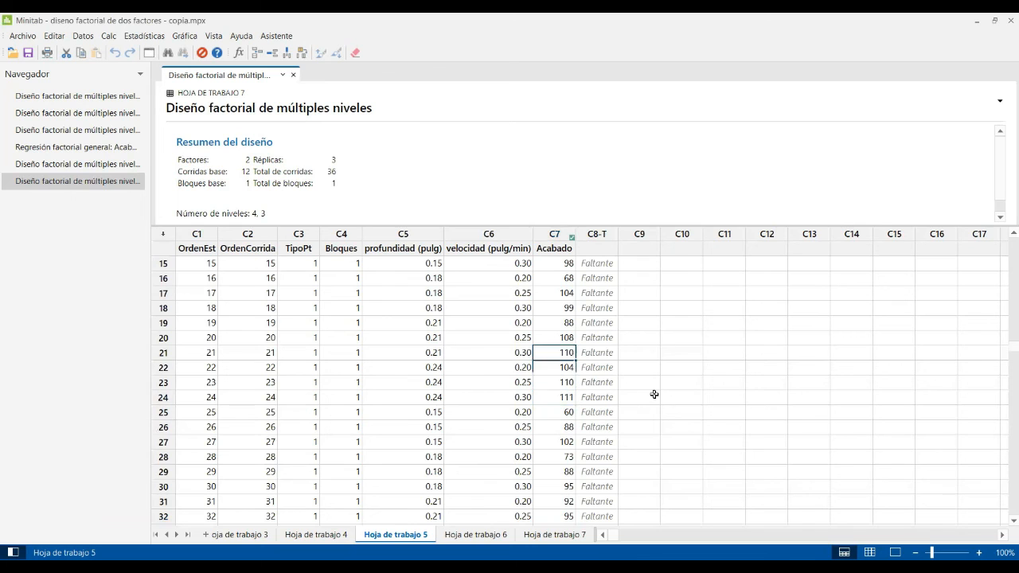
key("Up")
key("Up")
key("Up")
key("Up")
key("Up")
key("Up")
key("Up")
key("Up")
key("Up")
key("Up")
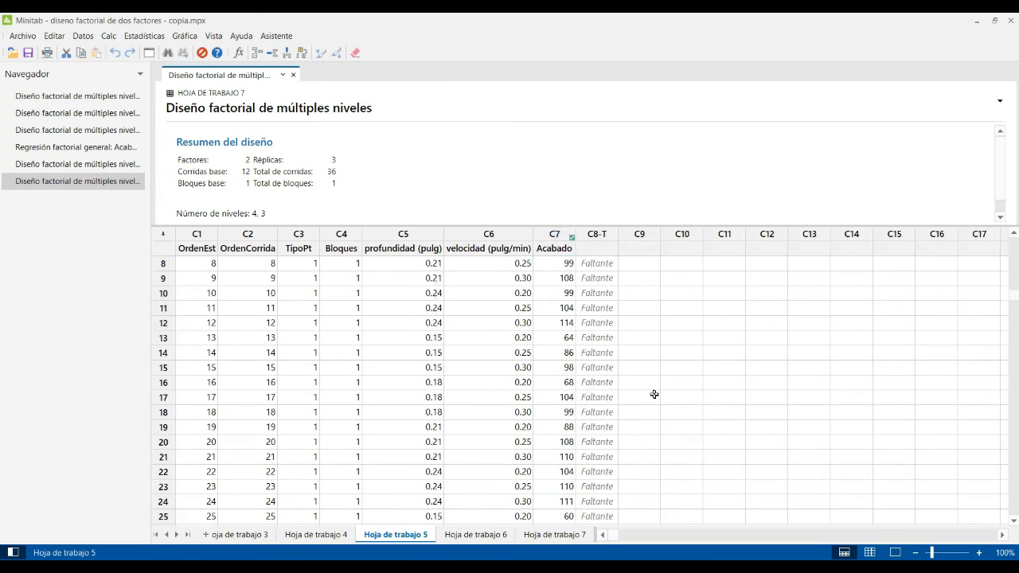
key("Up")
key("Up")
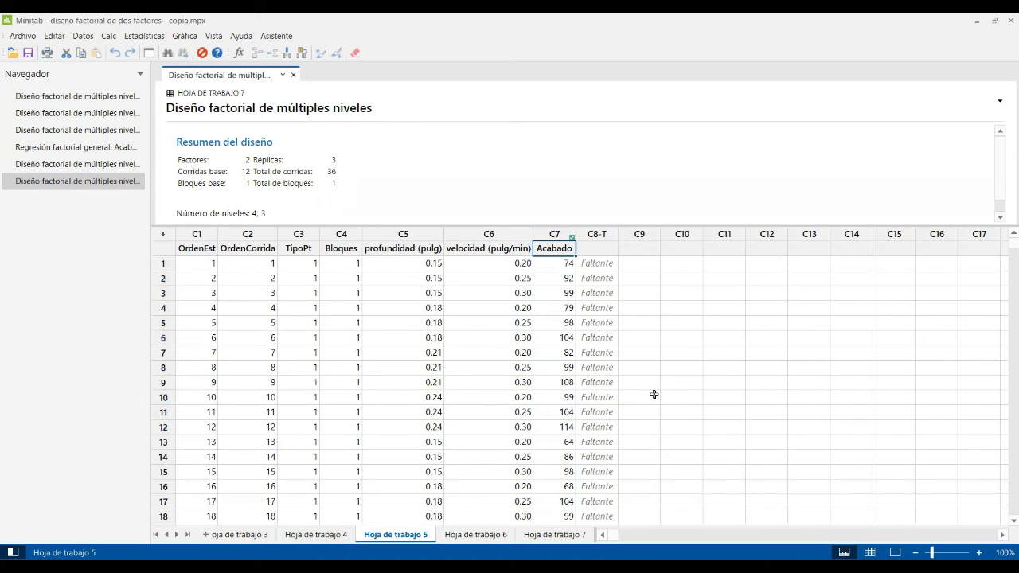
key("Down")
key("Down")
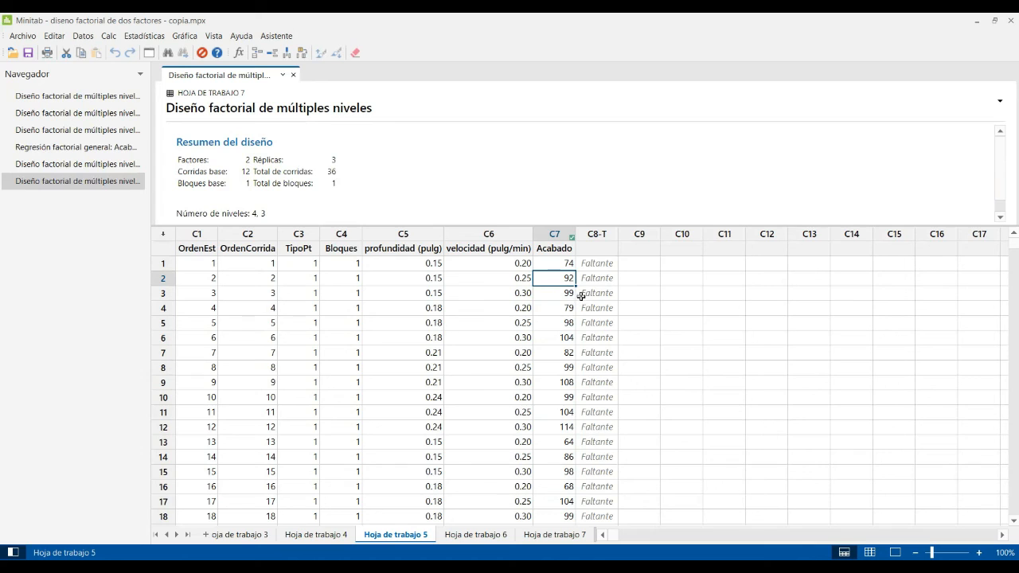
Run Analizar diseño factorial on Acabado and resize the output pane to show the ANOVA table.
left_click(144, 36)
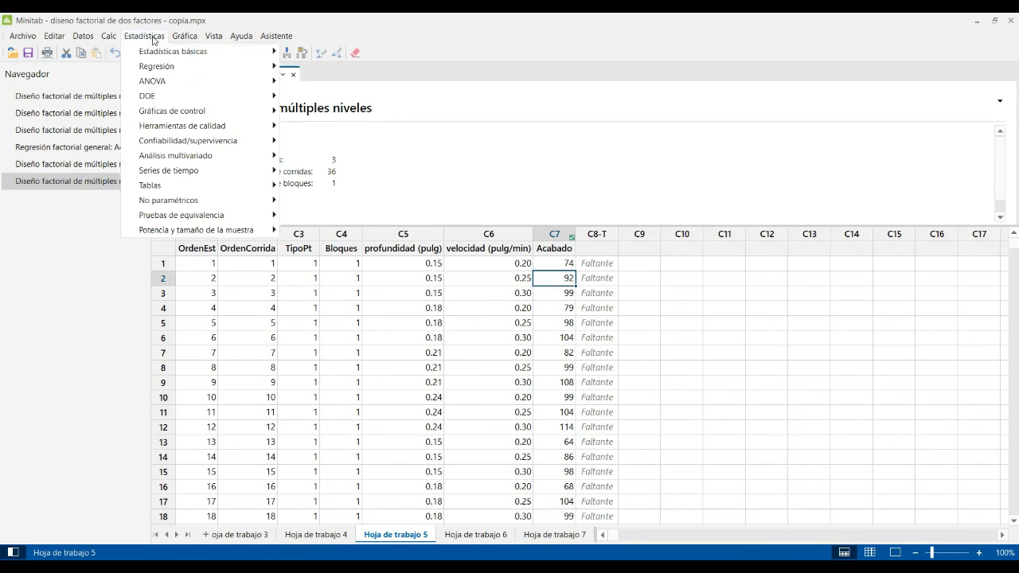
mouse_move(189, 95)
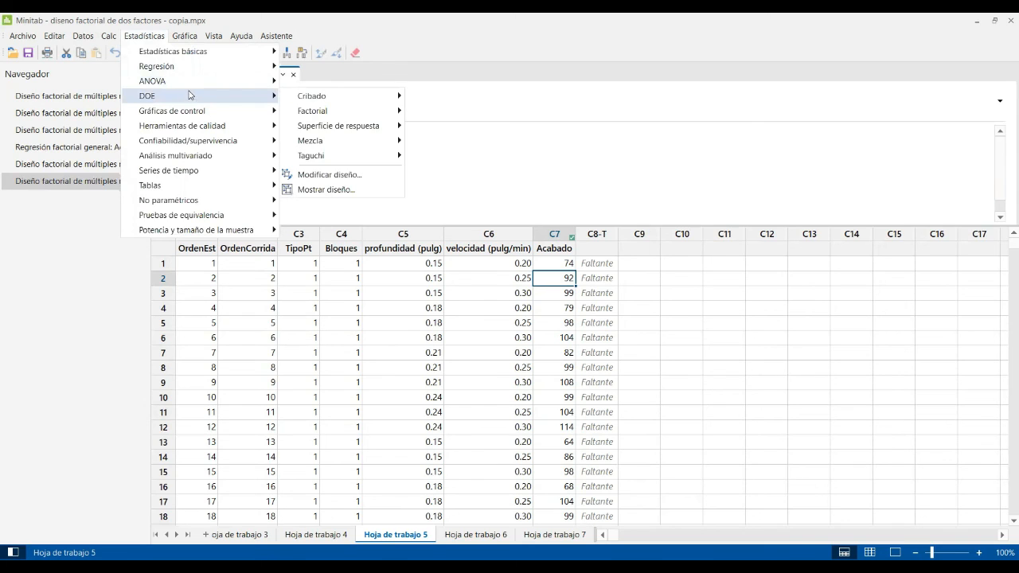
mouse_move(337, 112)
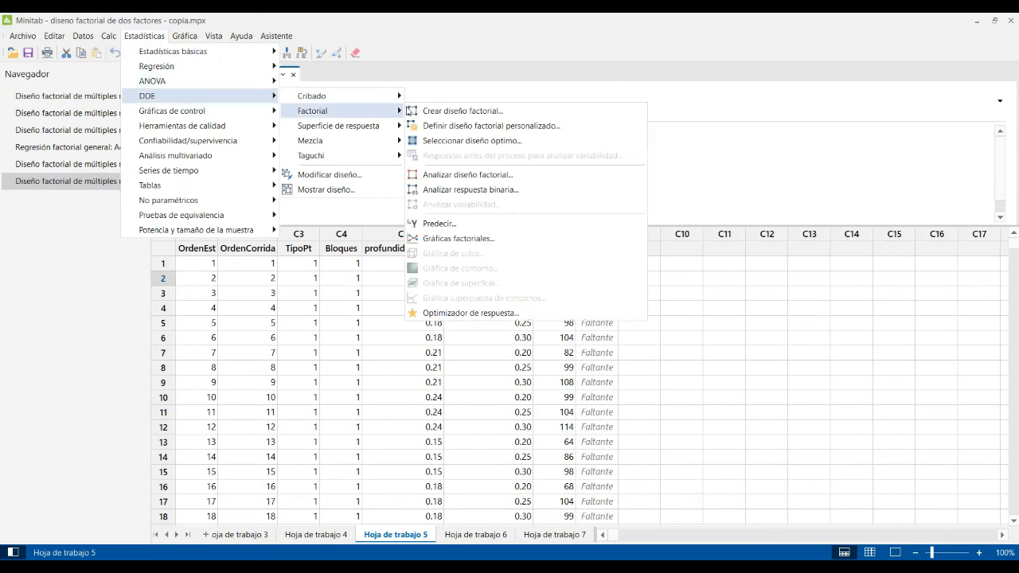
left_click(500, 175)
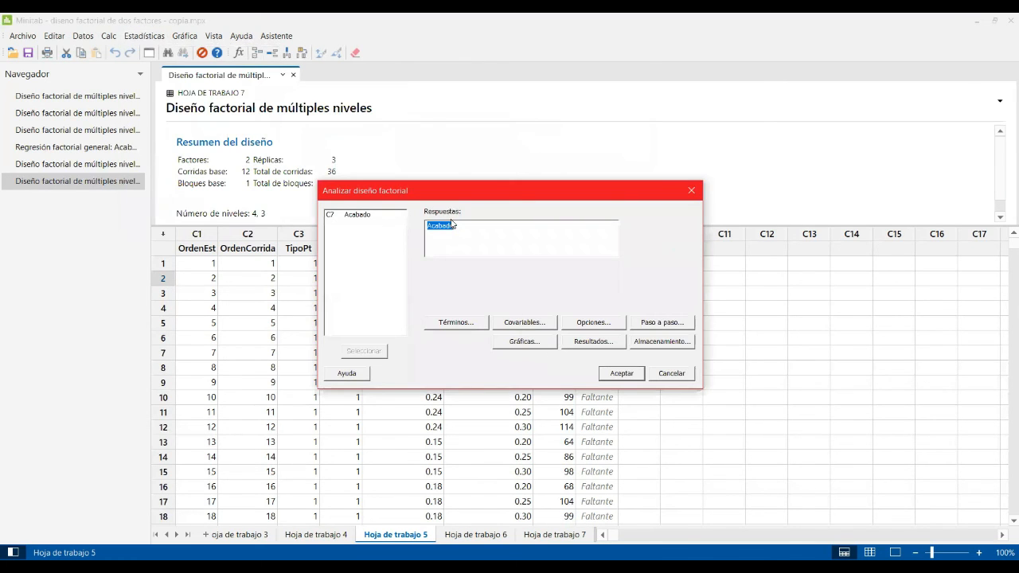
left_click(621, 372)
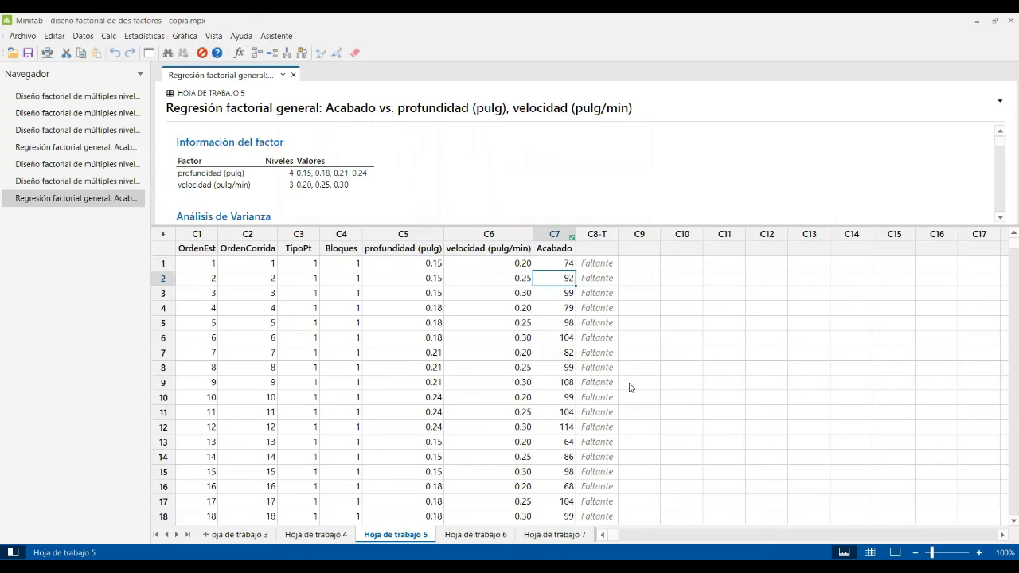
left_click_drag(585, 226, 581, 390)
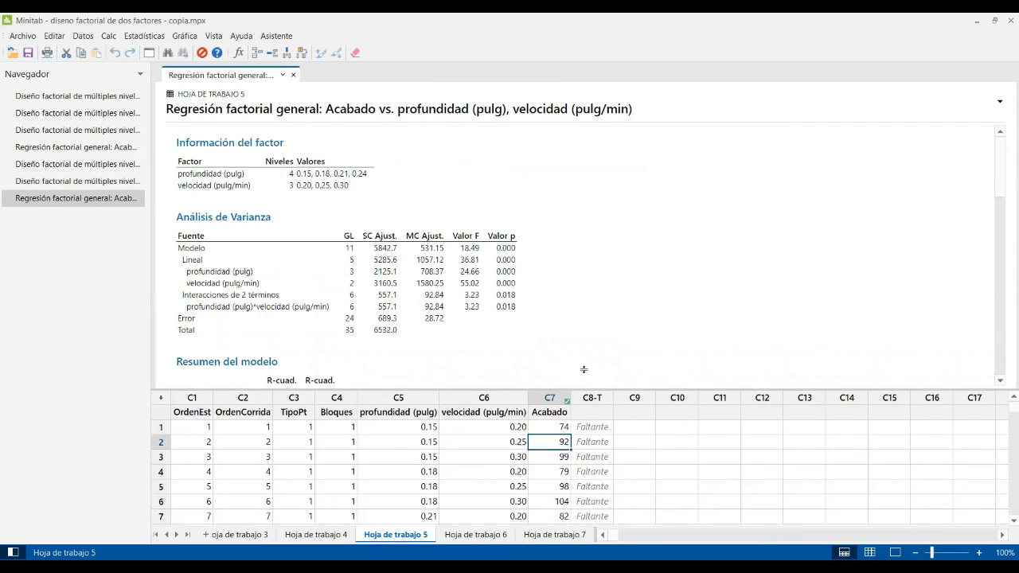
left_click_drag(584, 369, 584, 349)
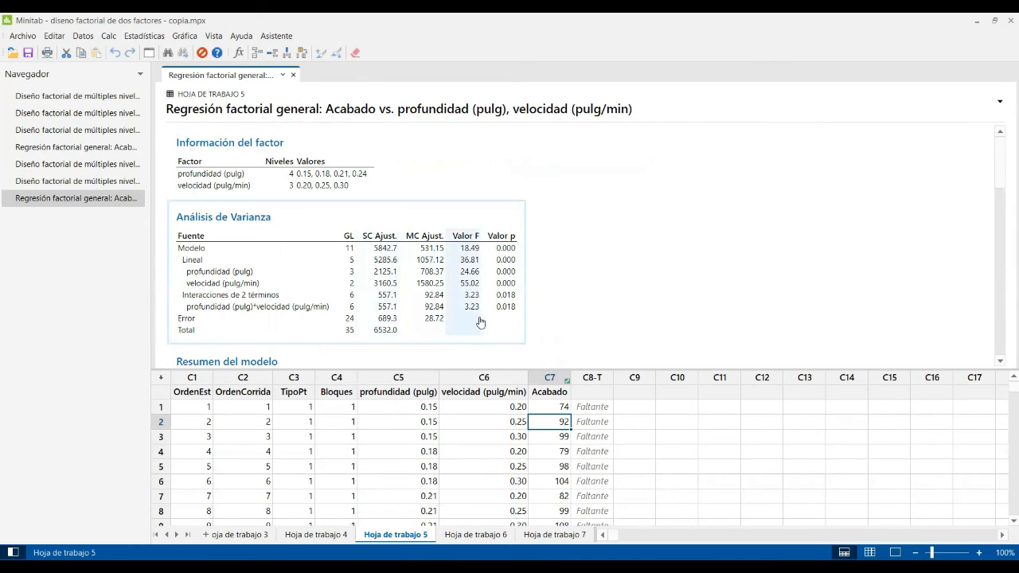